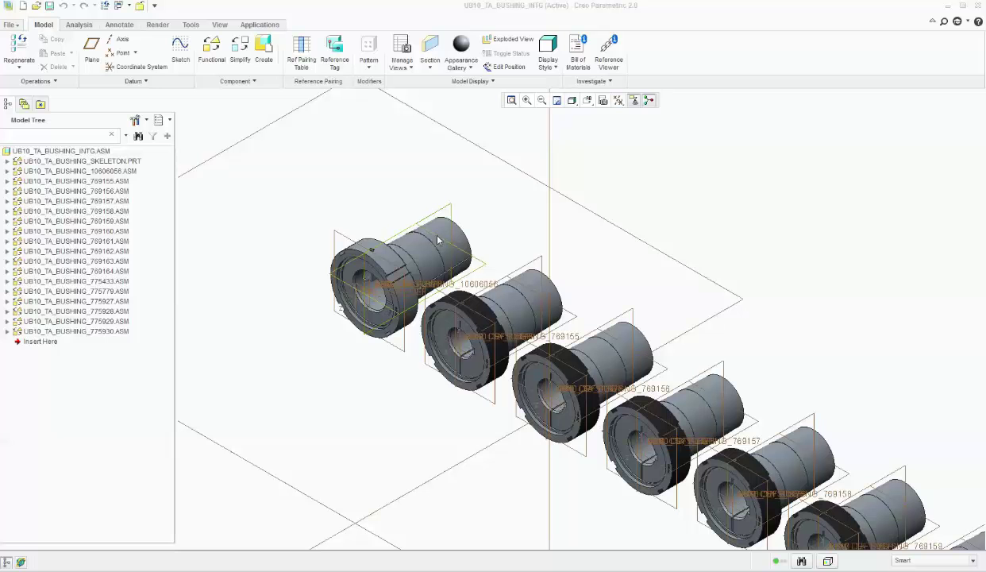
Start renaming UB10_TA_BUSHING_INTG.ASM with its current name kept, and bring the Assembly Rename window fully into view
left_click(380, 264)
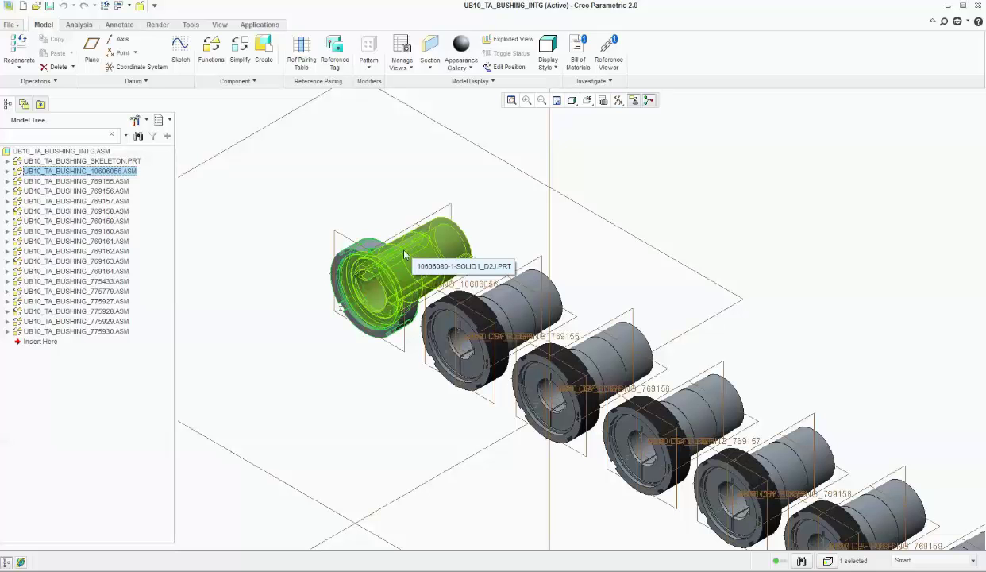
left_click(202, 125)
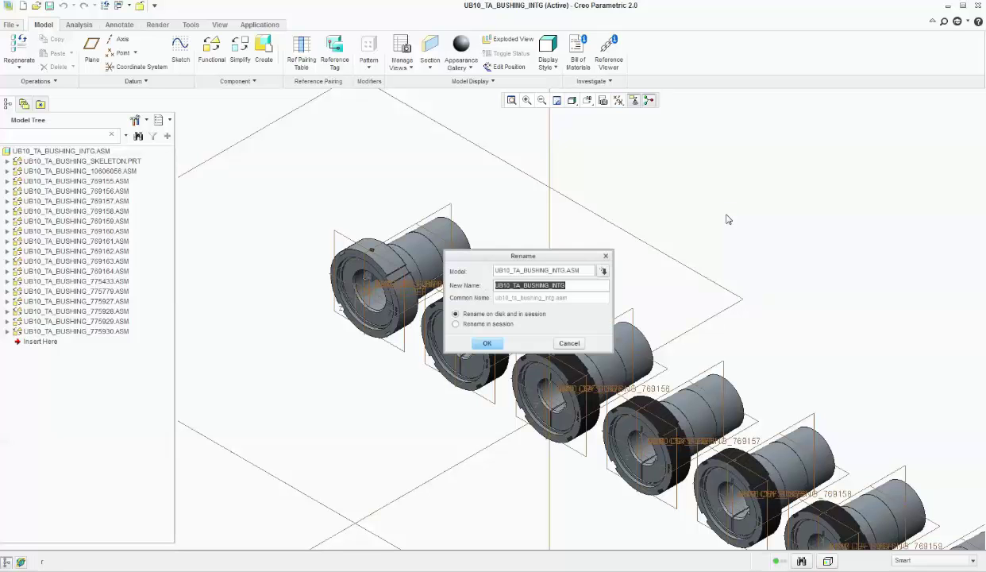
left_click(488, 344)
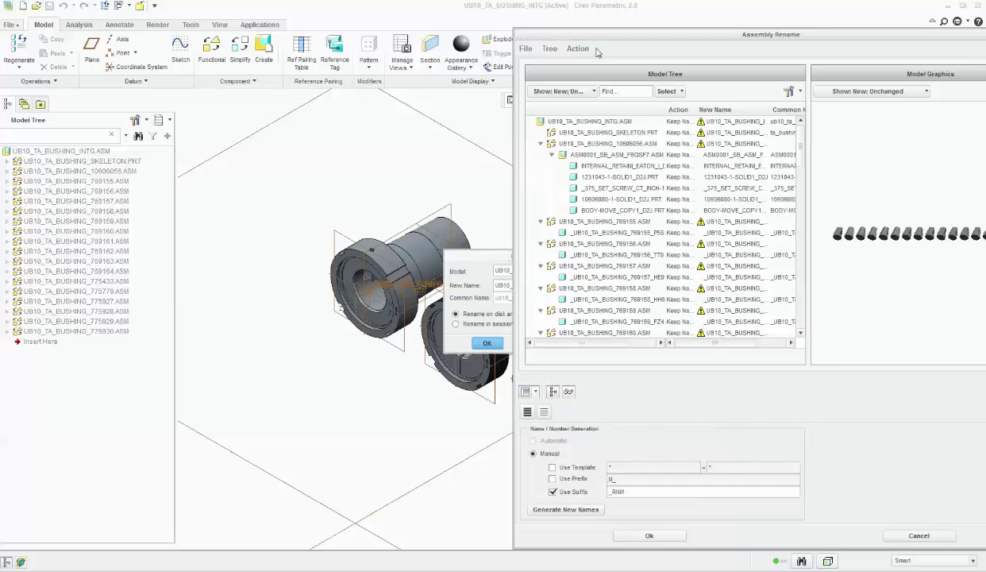
left_click_drag(602, 39, 336, 52)
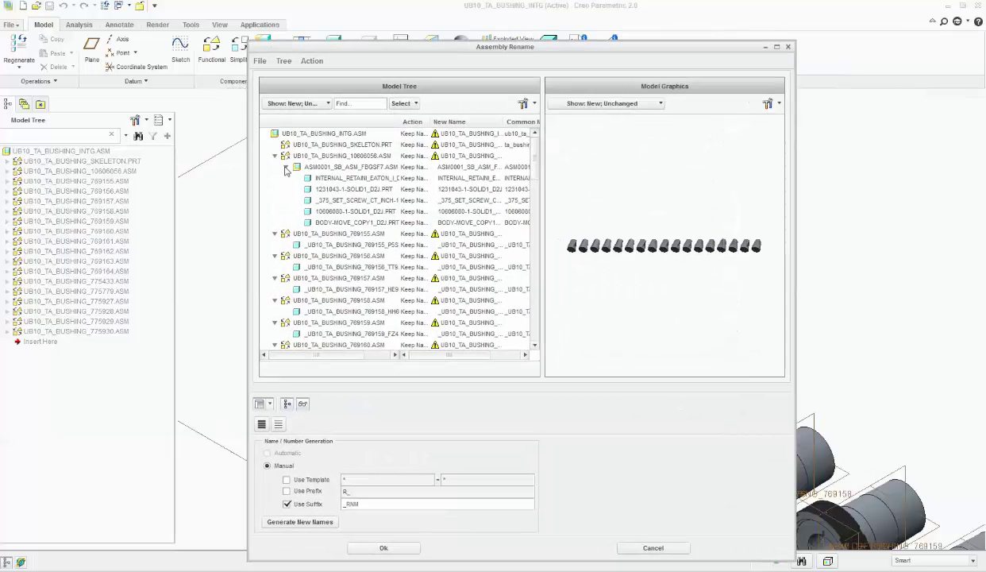
Collapse all bushing subassemblies in the Assembly Rename tree, from UB10_TA_BUSHING_10606056 through UB10_TA_BUSHING_775929
left_click(275, 157)
left_click(274, 167)
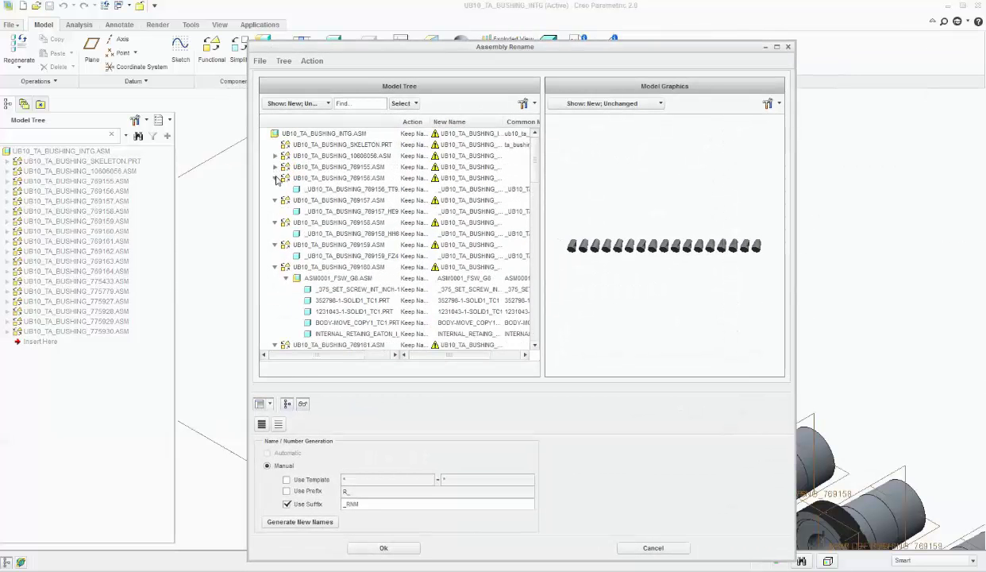
left_click(275, 177)
left_click(274, 189)
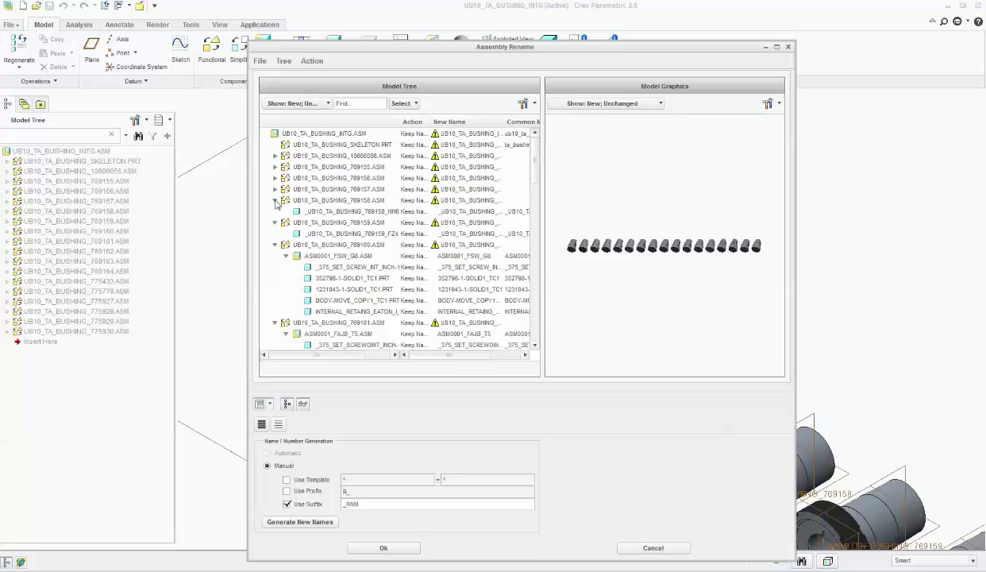
left_click(275, 200)
left_click(274, 211)
left_click(275, 222)
left_click(275, 233)
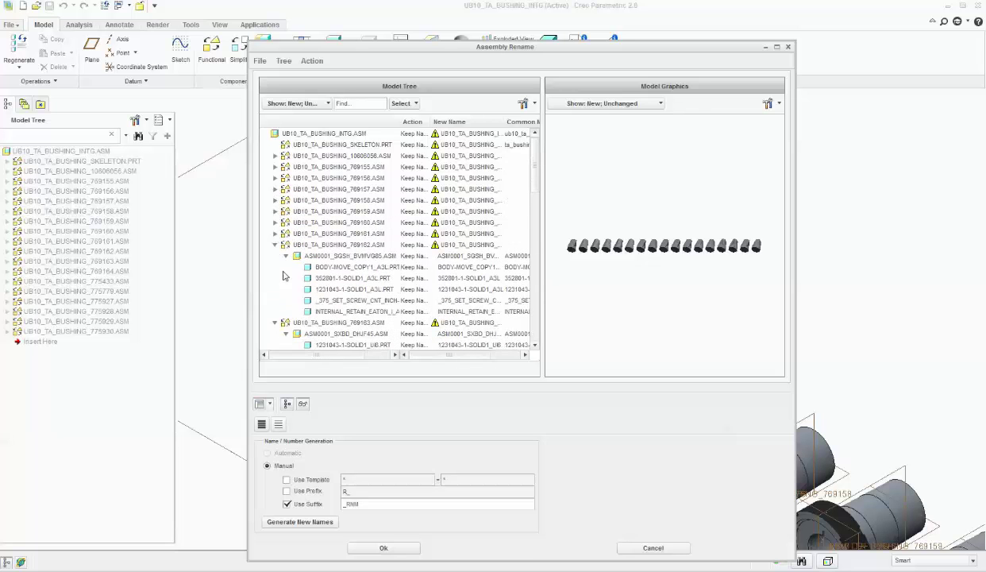
left_click(275, 245)
left_click(275, 256)
left_click(274, 267)
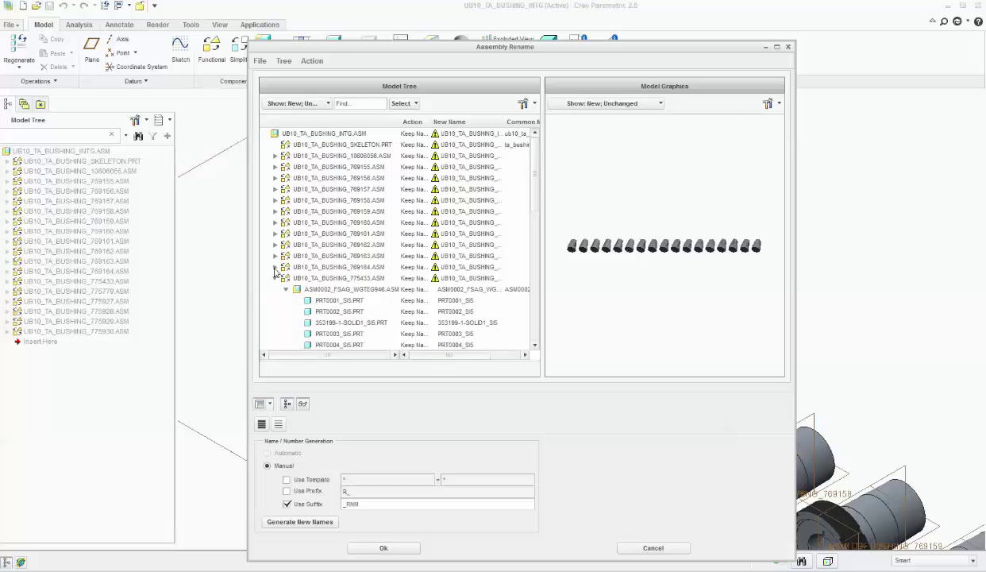
left_click(275, 278)
left_click(275, 289)
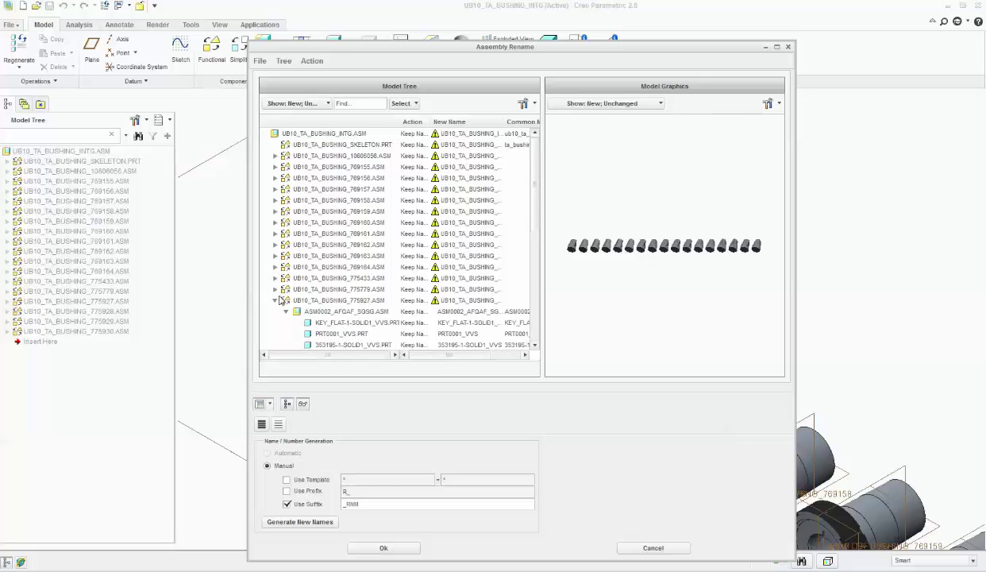
left_click(275, 300)
left_click(275, 311)
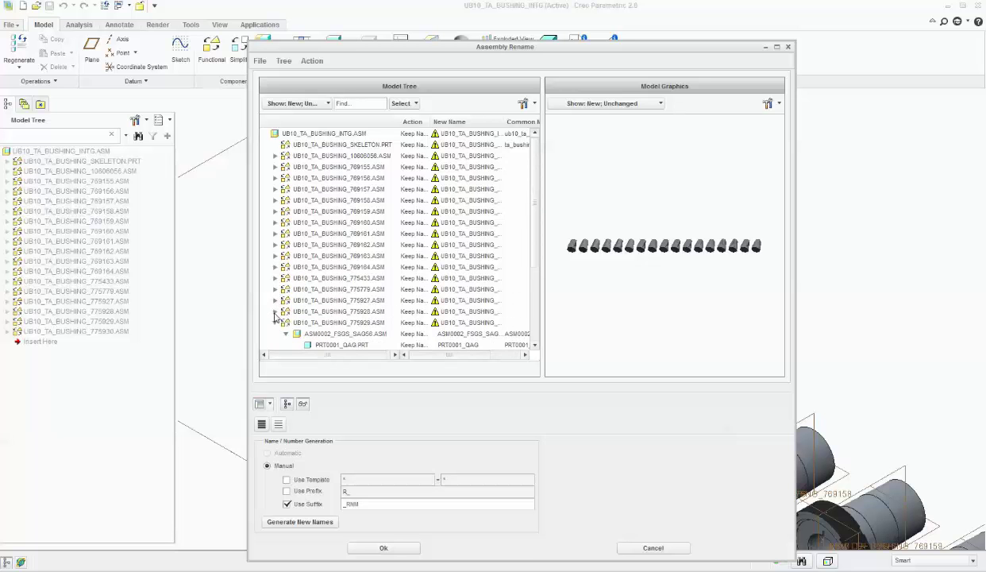
left_click(274, 322)
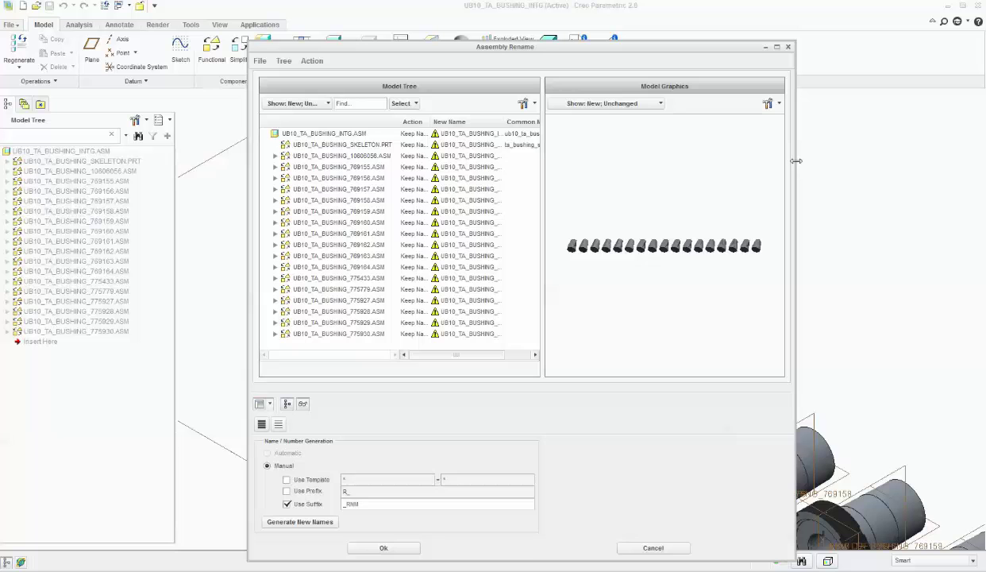
Widen the rename window and New Name column, and set the new name of UB10_TA_BUSHING_10606056.ASM to UB10_TA_BUSHING_2750
left_click_drag(795, 161, 870, 162)
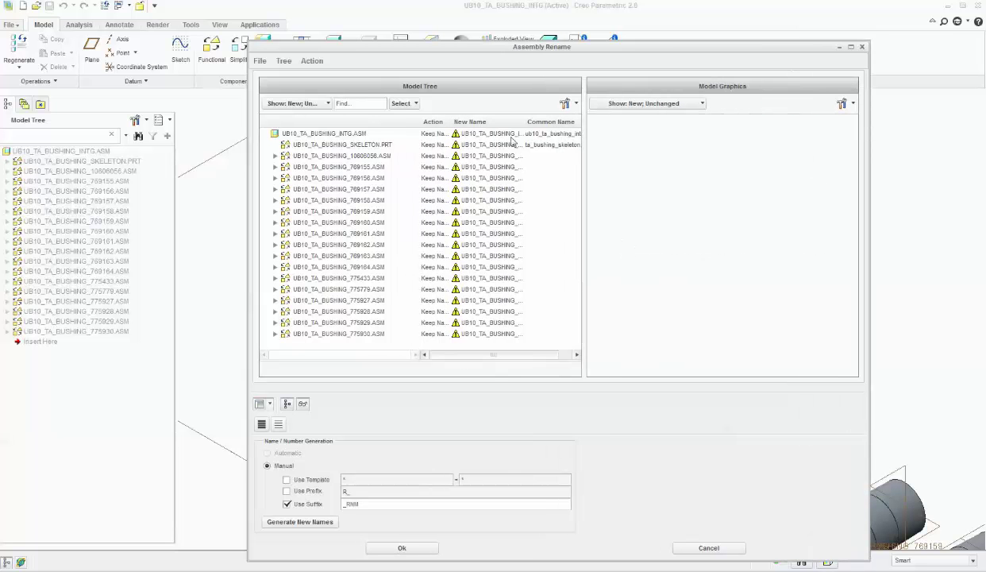
left_click_drag(525, 117, 574, 214)
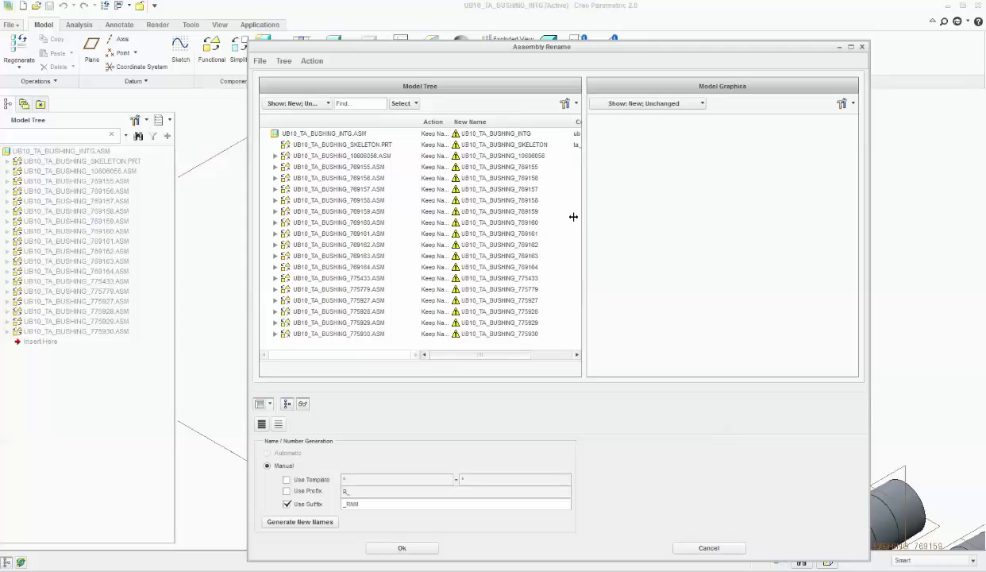
double_click(514, 156)
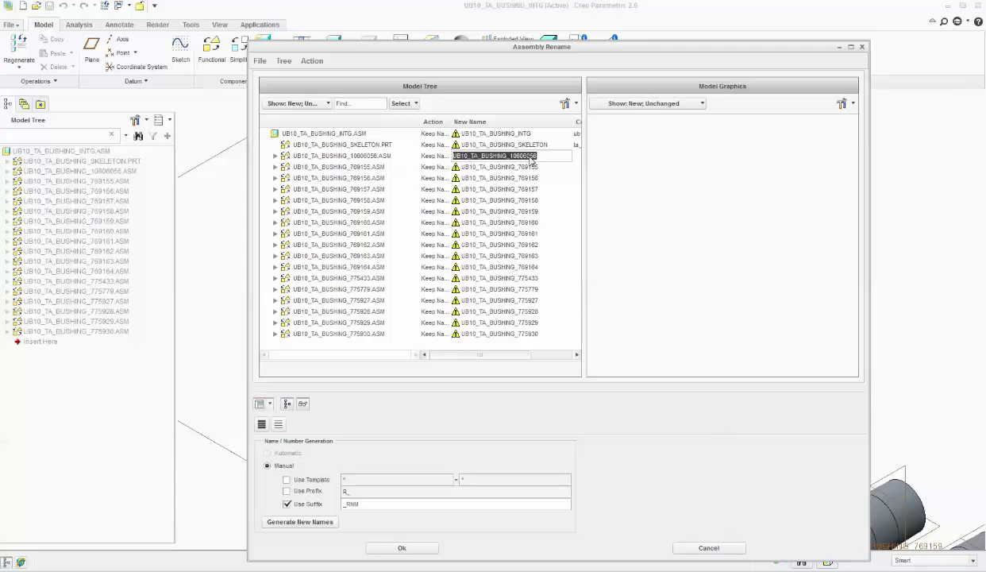
left_click_drag(543, 156, 510, 157)
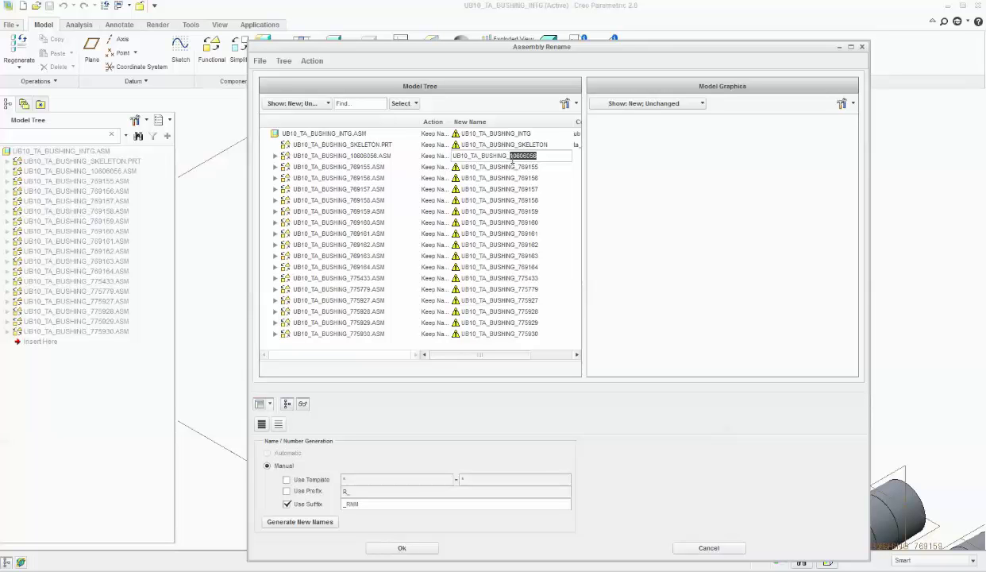
type("2750")
key("Return")
Set the new names of bushing assemblies 769155 and 769156 to UB10_TA_BUSHING_2000 and UB10_TA_BUSHING_2188
left_click(524, 167)
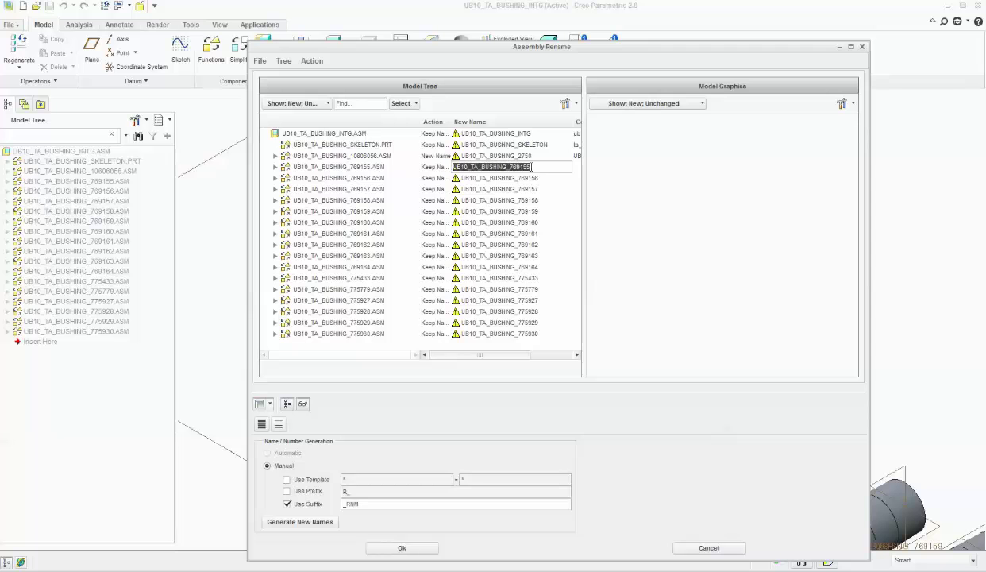
left_click_drag(529, 166, 510, 167)
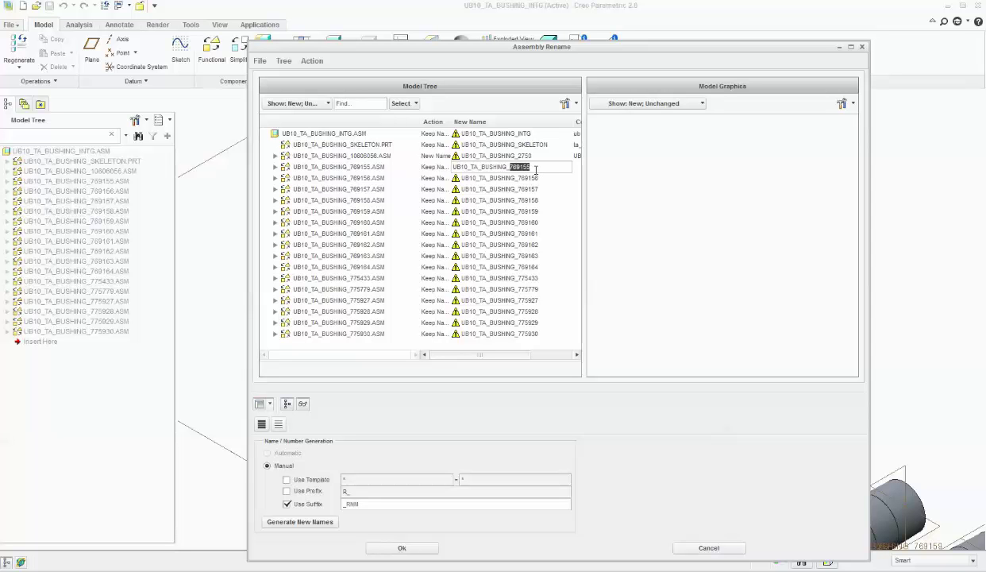
type("2000")
left_click(501, 178)
left_click_drag(530, 178, 510, 180)
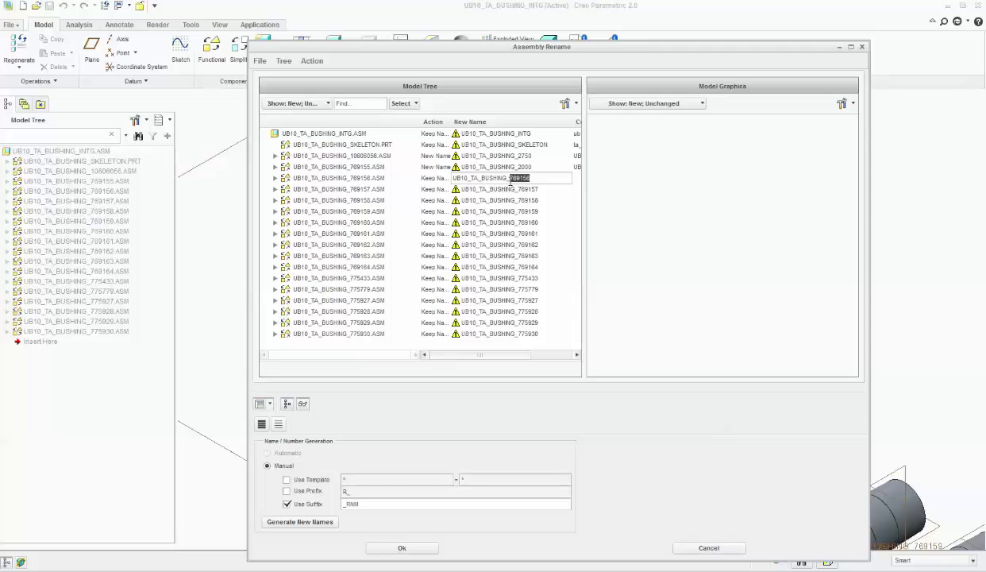
type("2100")
Set the new names of bushing assemblies 769157 and 769158 to UB10_TA_BUSHING_2250 and UB10_TA_BUSHING_2438
left_click(520, 189)
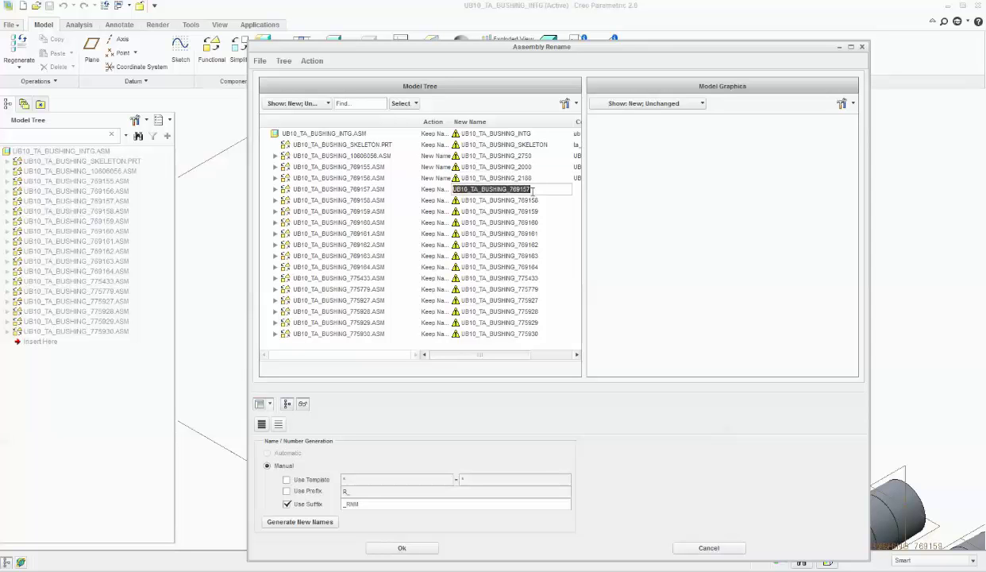
left_click_drag(531, 188, 511, 191)
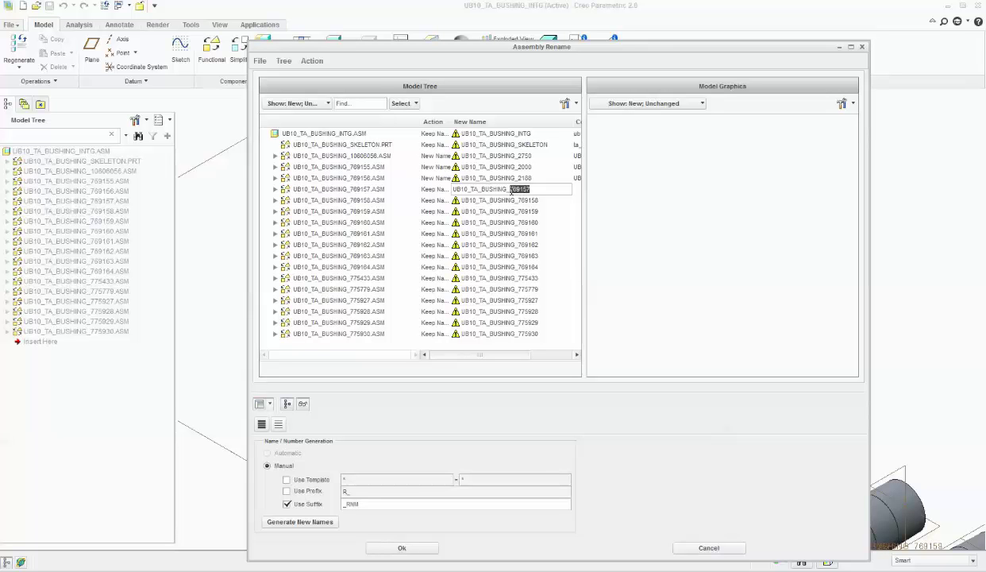
type("2250")
left_click(526, 206)
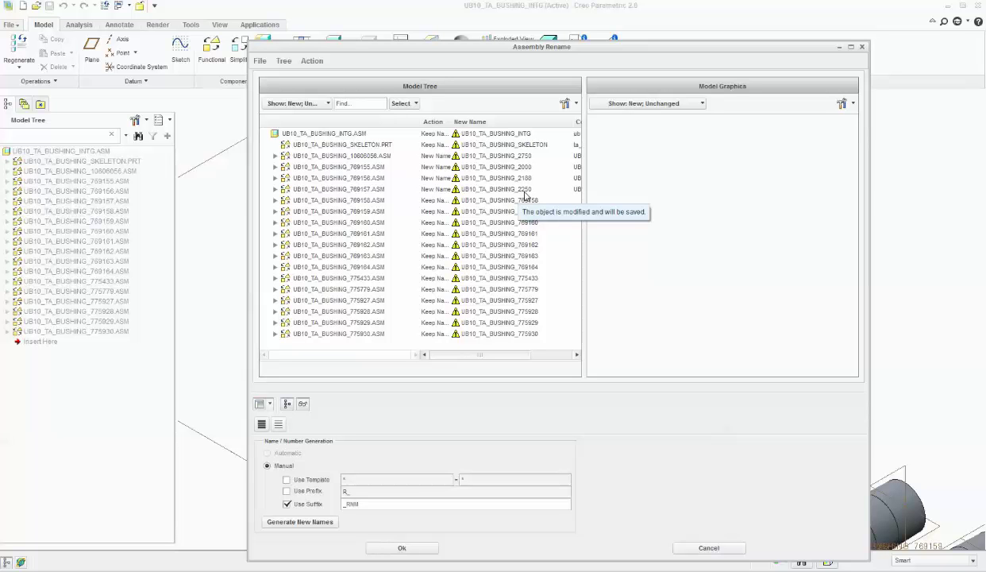
double_click(524, 200)
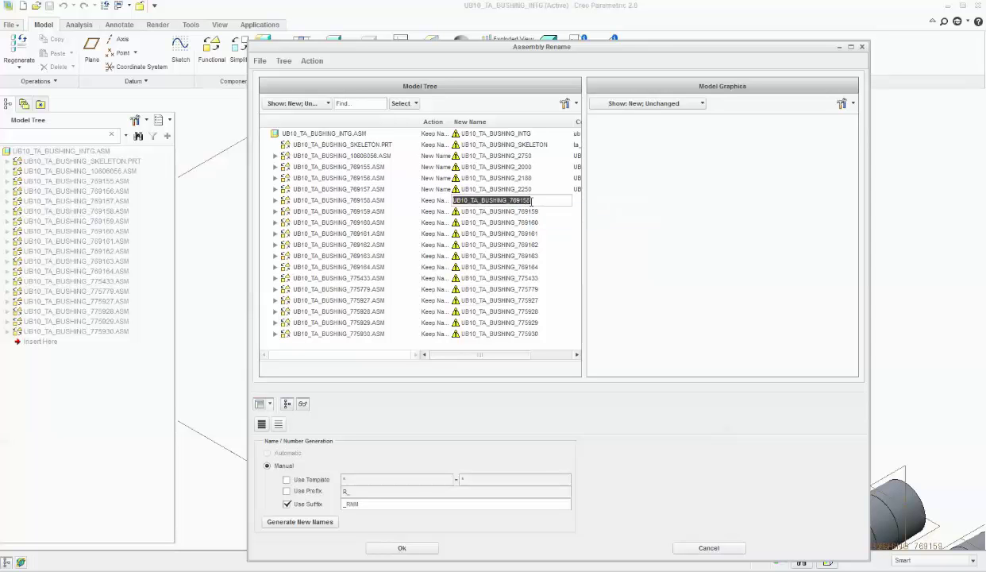
left_click_drag(530, 200, 509, 200)
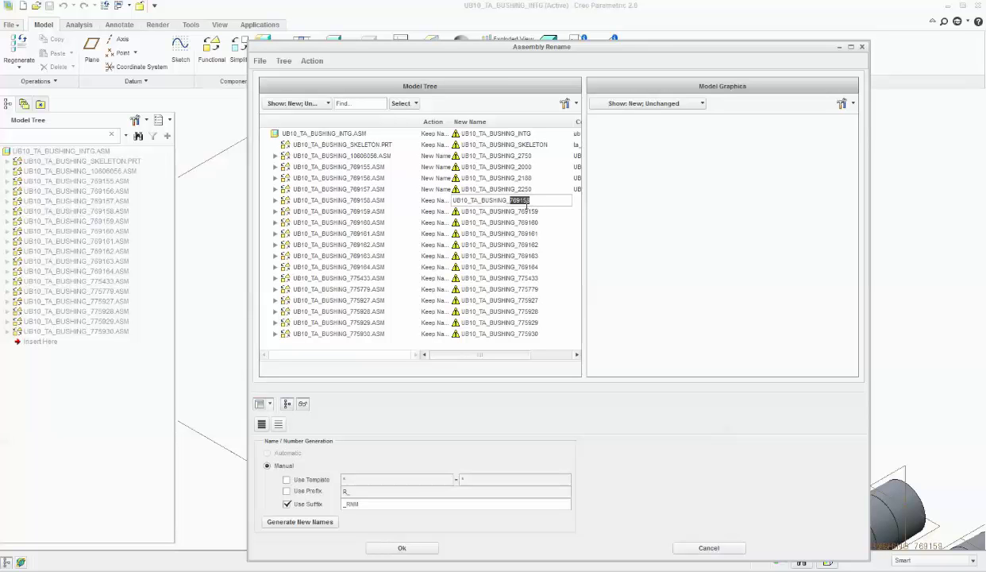
type("2438")
Set the new names of bushing assemblies 769159 and 769160 to UB10_TA_BUSHING_2500 and UB10_TA_BUSHING_2688
left_click(516, 212)
double_click(518, 211)
left_click_drag(530, 211, 511, 212)
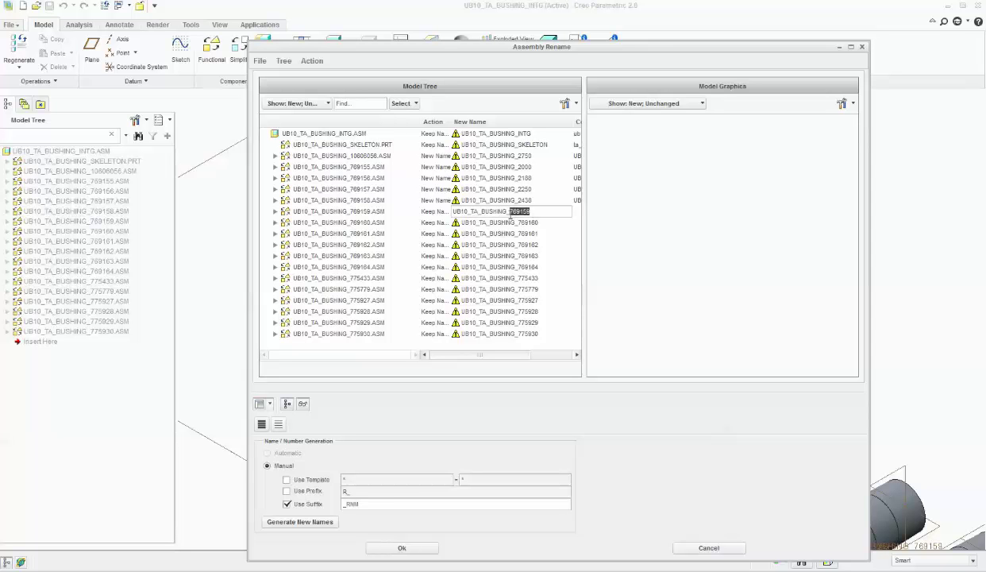
type("2500")
left_click(511, 222)
double_click(521, 222)
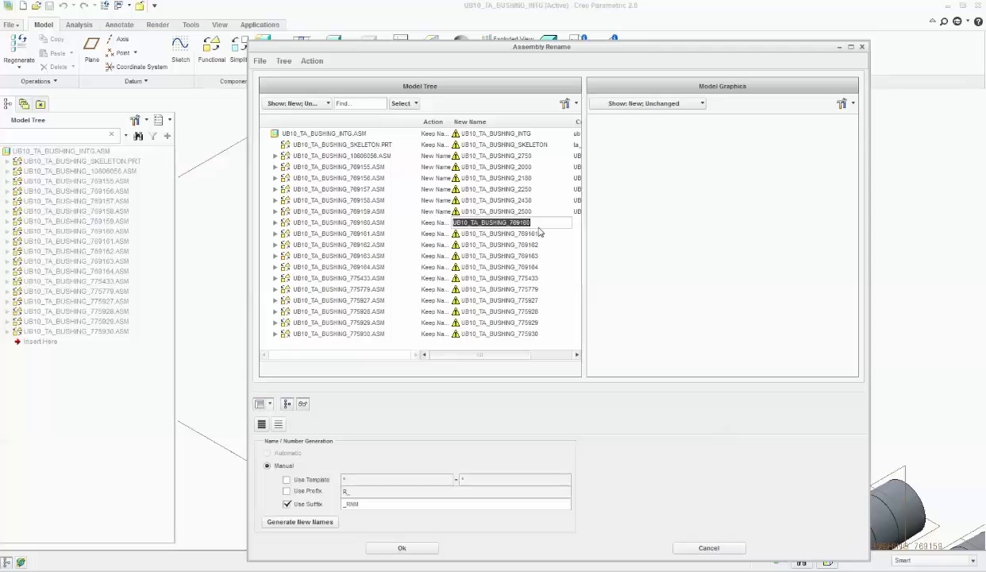
left_click_drag(529, 222, 510, 223)
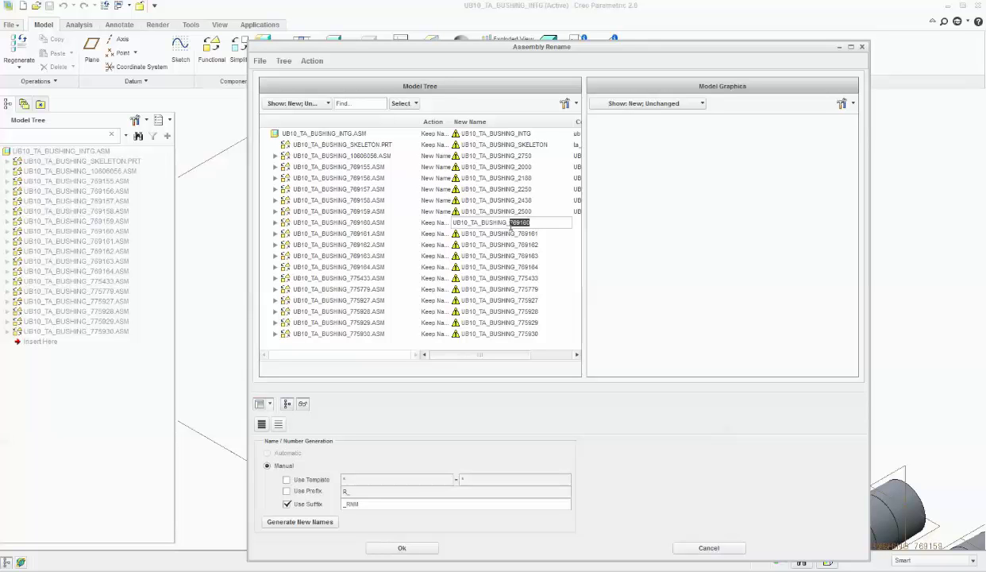
type("2680")
Set the new names of bushing assemblies 769161 and 769162 to UB10_TA_BUSHING_2938 and UB10_TA_BUSHING_3000
left_click(521, 238)
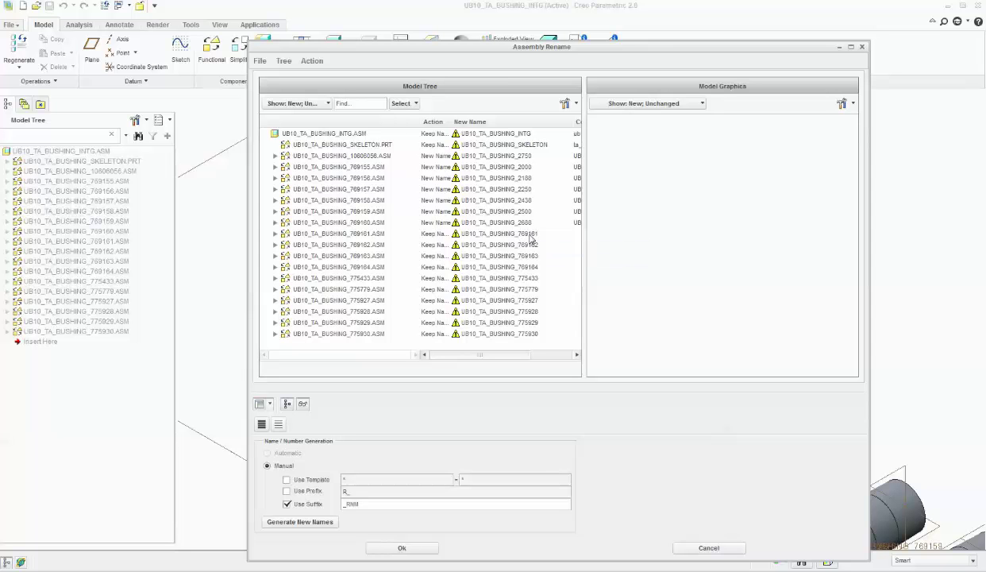
left_click(534, 234)
left_click_drag(535, 234, 509, 233)
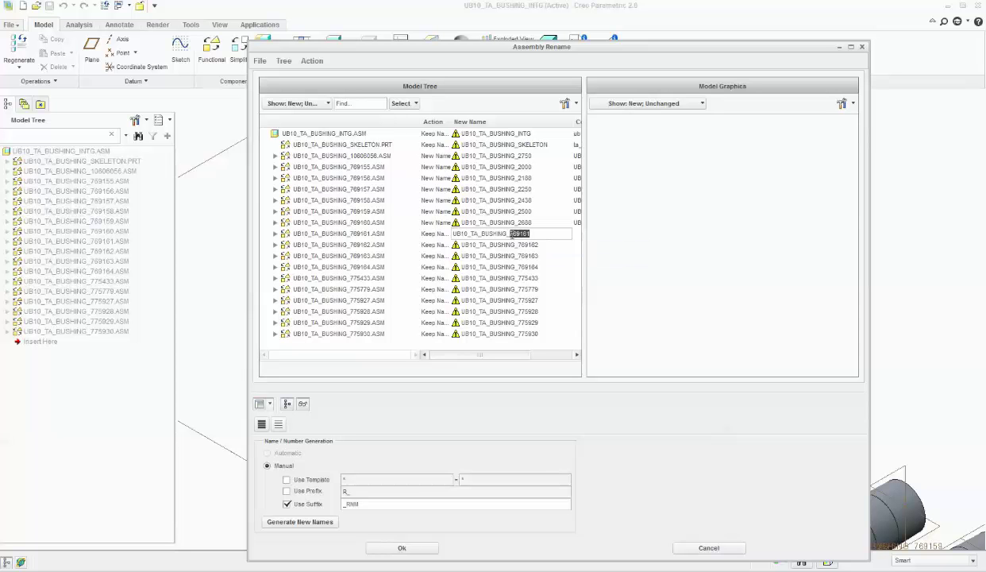
type("2930")
left_click(529, 252)
left_click(538, 247)
left_click_drag(537, 246, 508, 247)
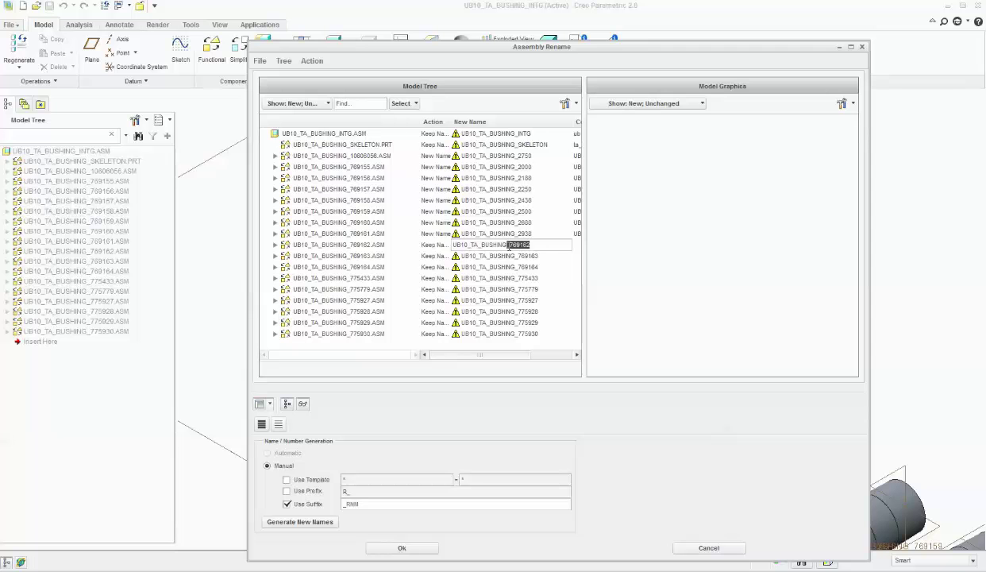
type("3000")
Set the new names of bushing assemblies 769163 and 769164 to UB10_TA_BUSHING_3188 and UB10_TA_BUSHING_3438
left_click(517, 255)
left_click(518, 256)
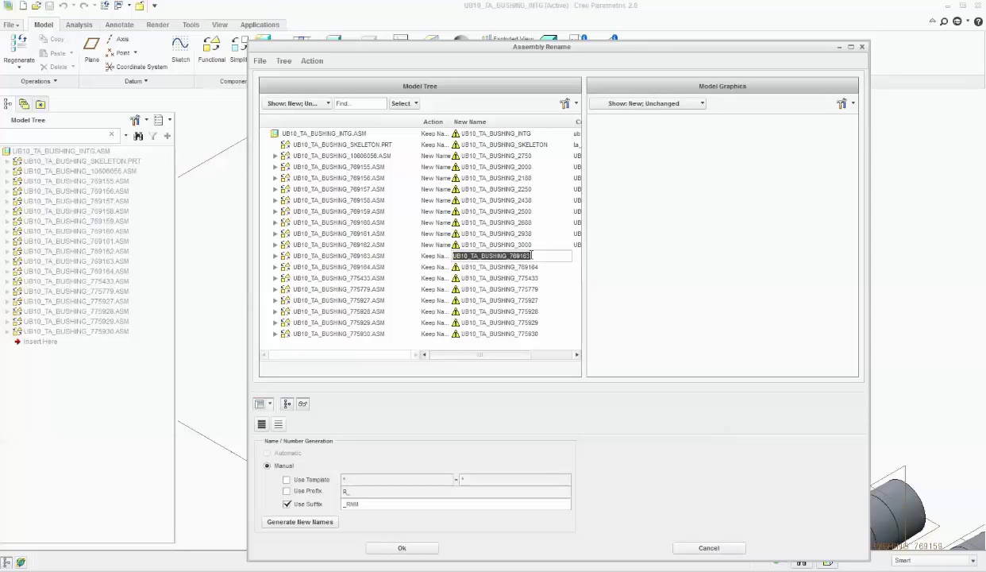
left_click_drag(531, 256, 519, 258)
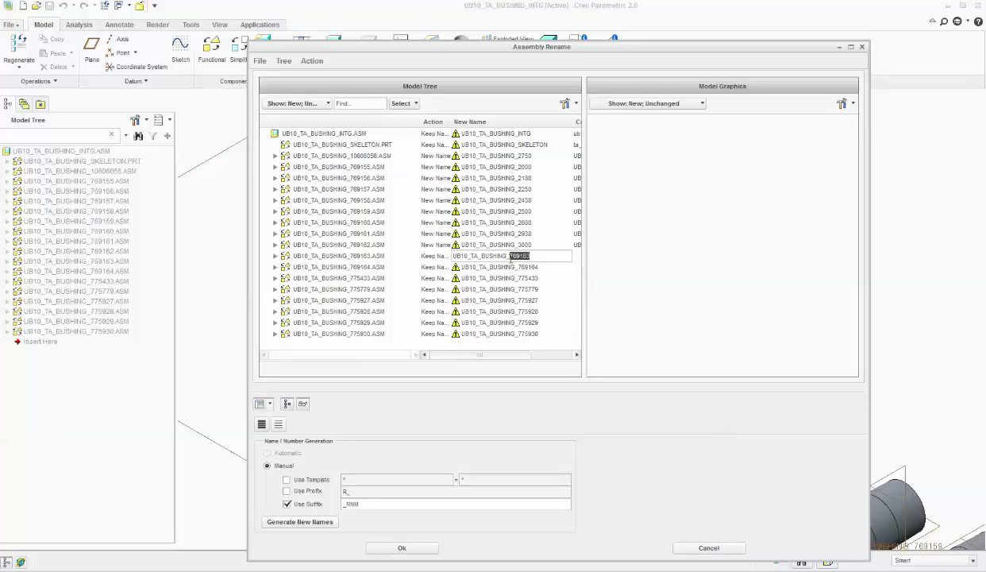
type("3188")
left_click(517, 267)
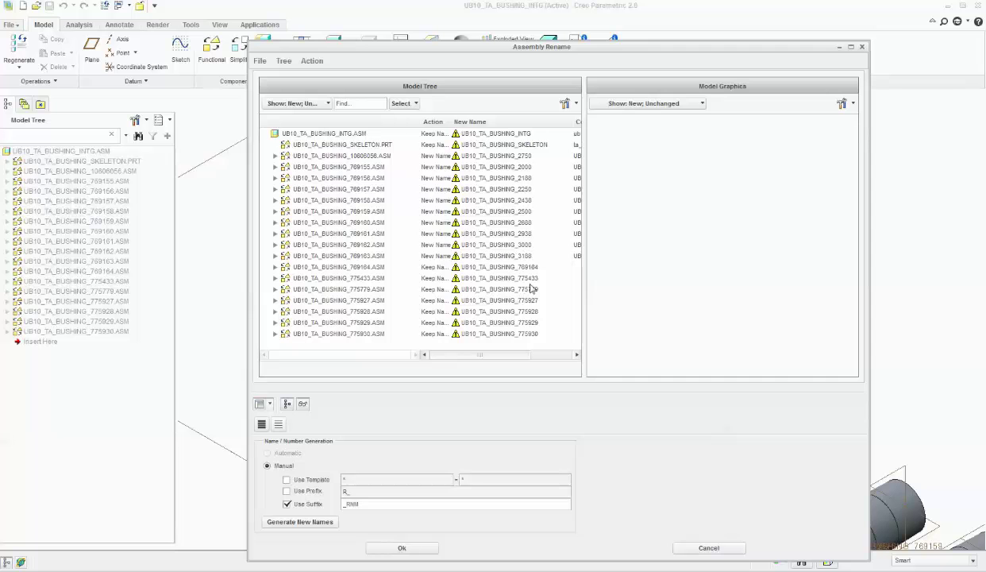
left_click(522, 267)
left_click_drag(530, 267, 513, 271)
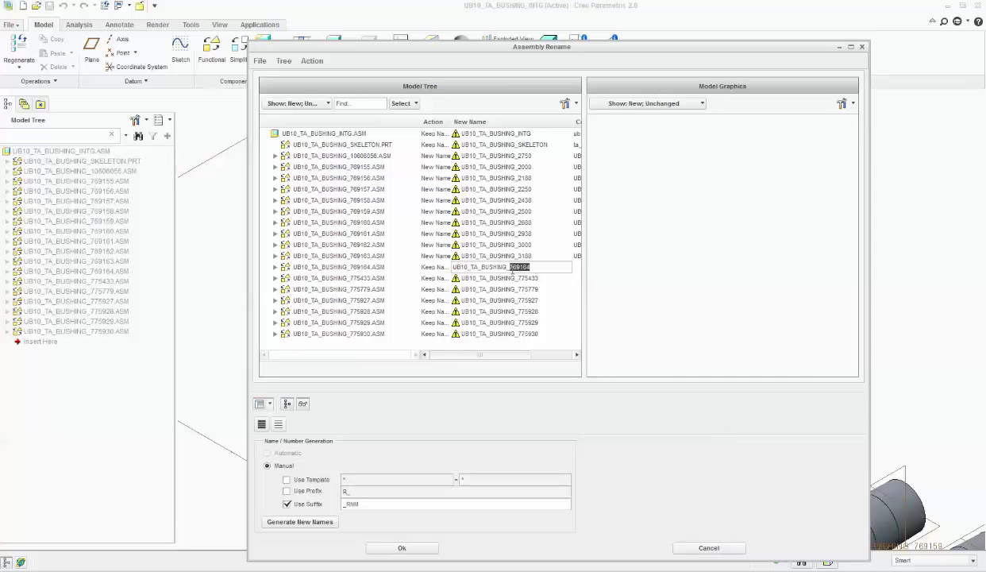
type("3438")
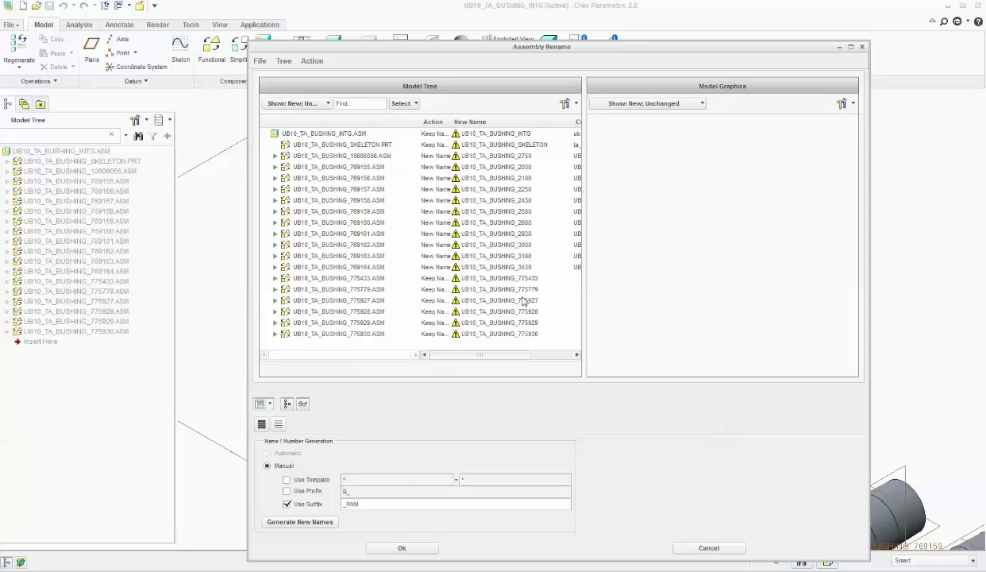
Set the new names of bushing assemblies 775433 and 775779 to UB10_TA_BUSHING_80MM and UB10_TA_BUSHING_70MM
left_click(509, 291)
double_click(537, 279)
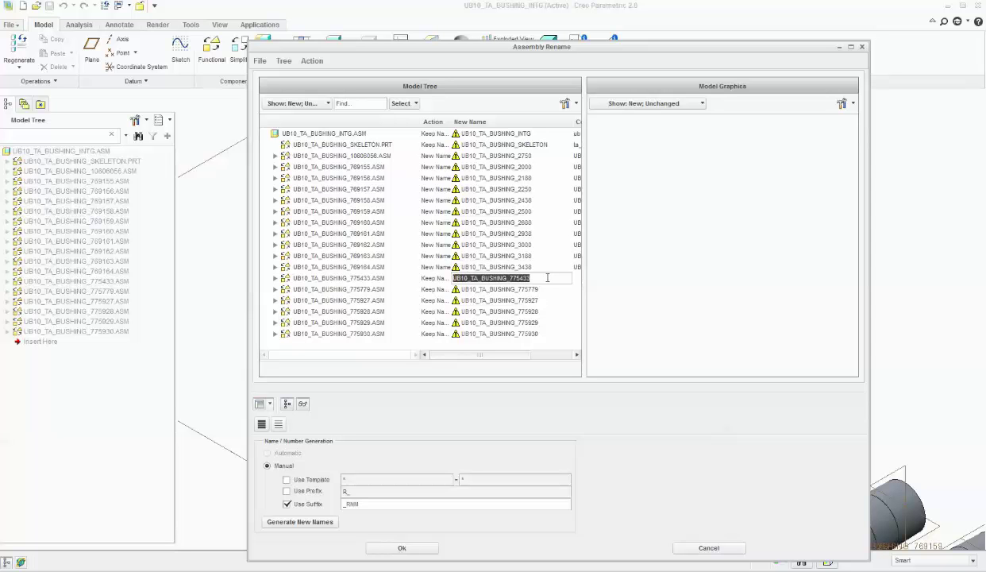
left_click_drag(547, 277, 511, 280)
type("80MM")
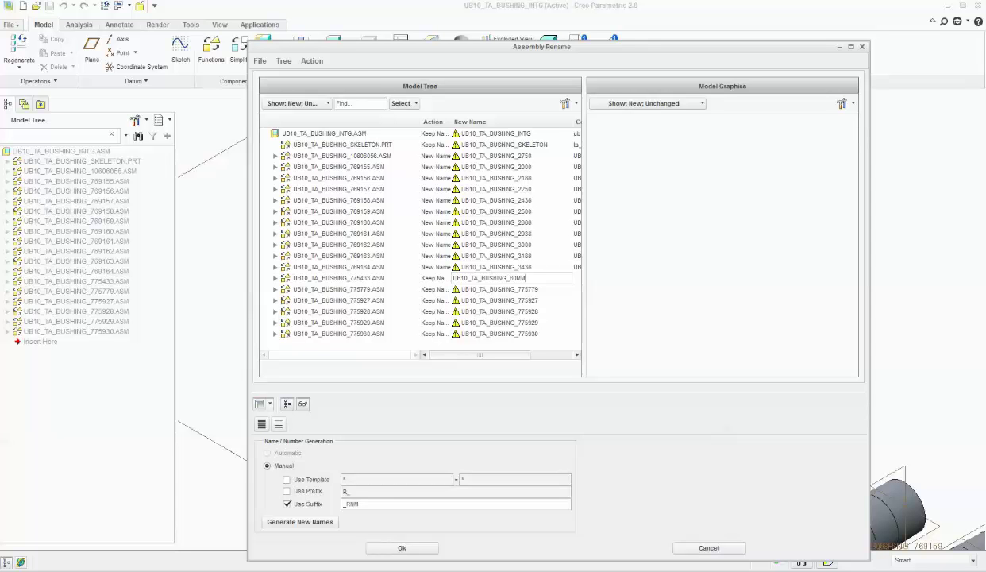
left_click(524, 290)
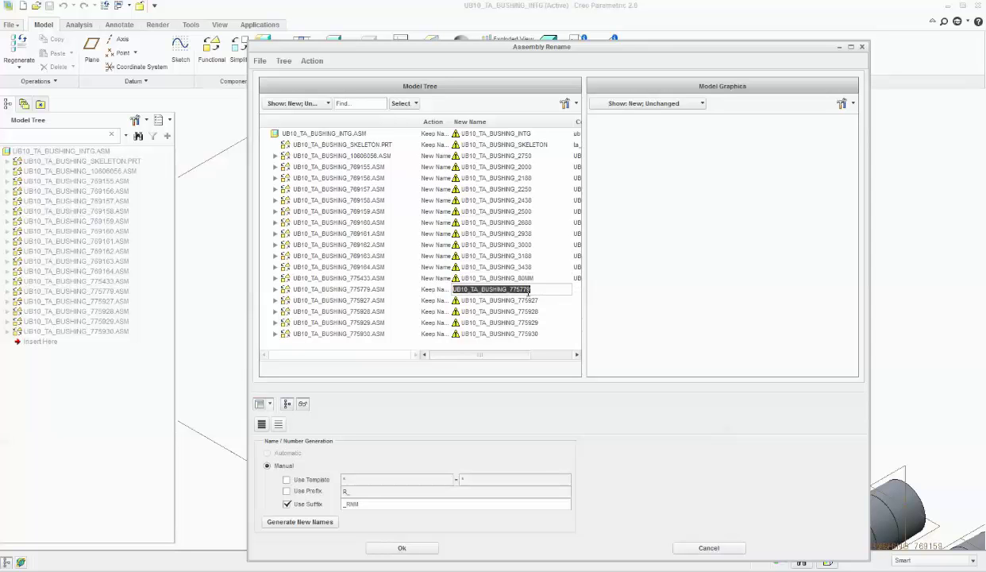
left_click(532, 290)
left_click_drag(532, 290, 513, 291)
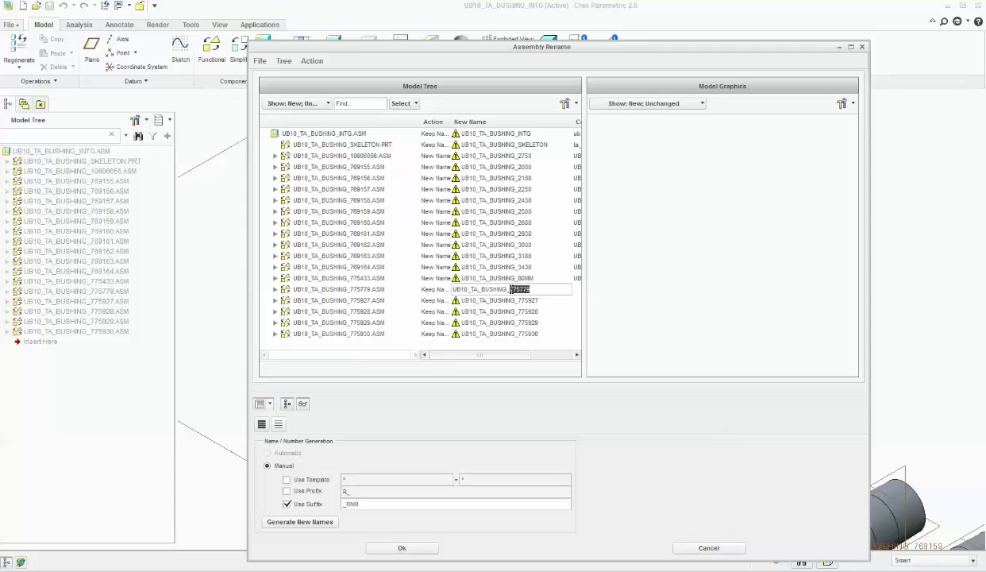
key("BackSpace")
type("0MM")
Set the new names of bushing assemblies 775927 and 775928 to UB10_TA_BUSHING_60MM and UB10_TA_BUSHING_65MM
left_click(524, 300)
left_click(535, 302)
left_click_drag(535, 302, 512, 304)
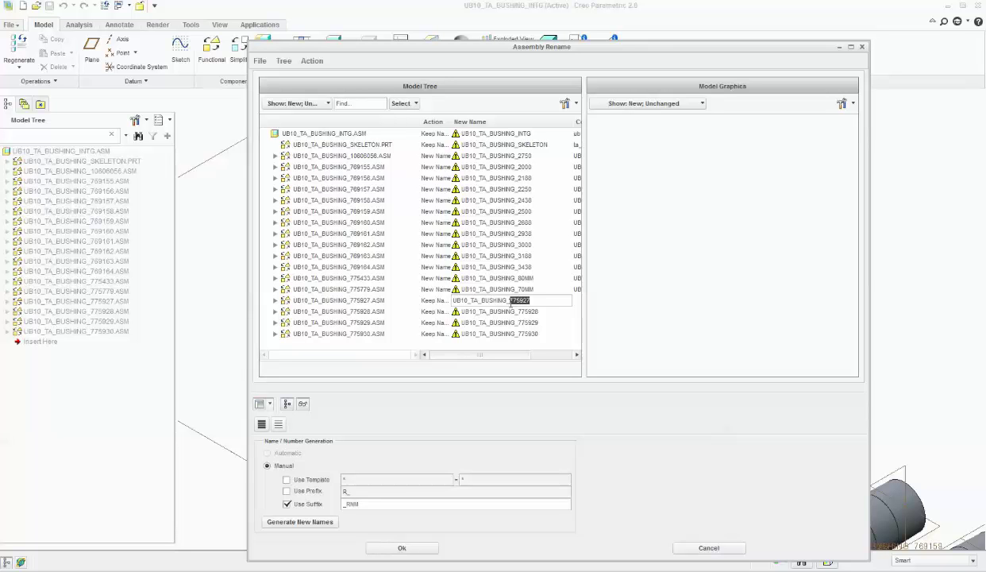
type("60MM")
left_click(515, 311)
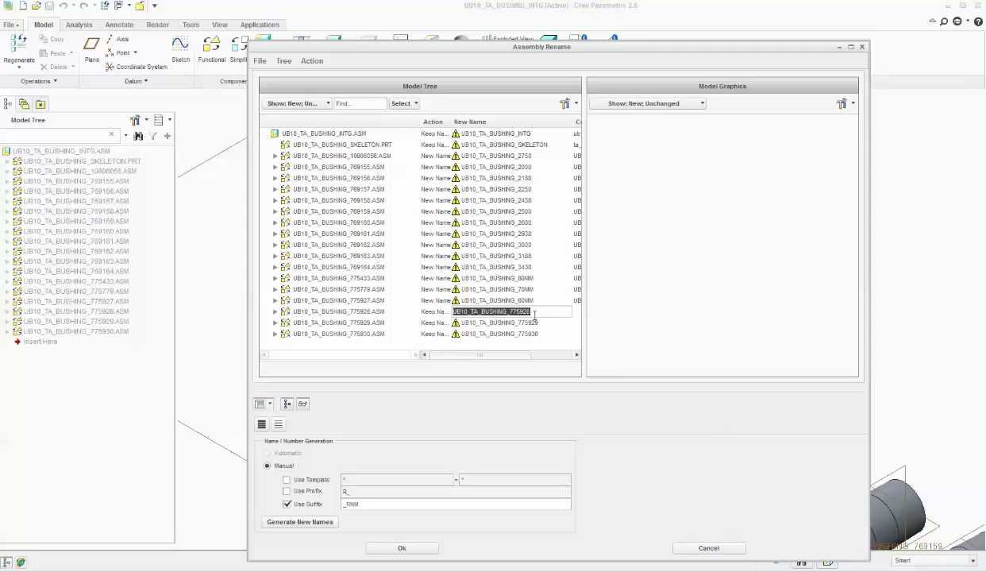
left_click_drag(529, 311, 516, 309)
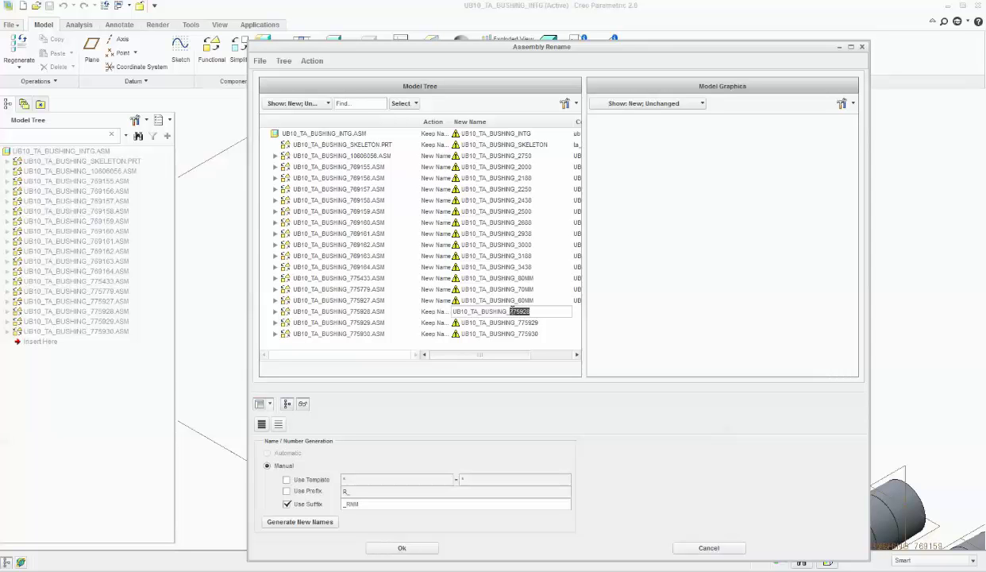
type("65MM")
Set the new names of bushing assemblies 775929 and 775930 to UB10_TA_BUSHING_75MM and UB10_TA_BUSHING_85MM, and apply the assembly rename
left_click(516, 323)
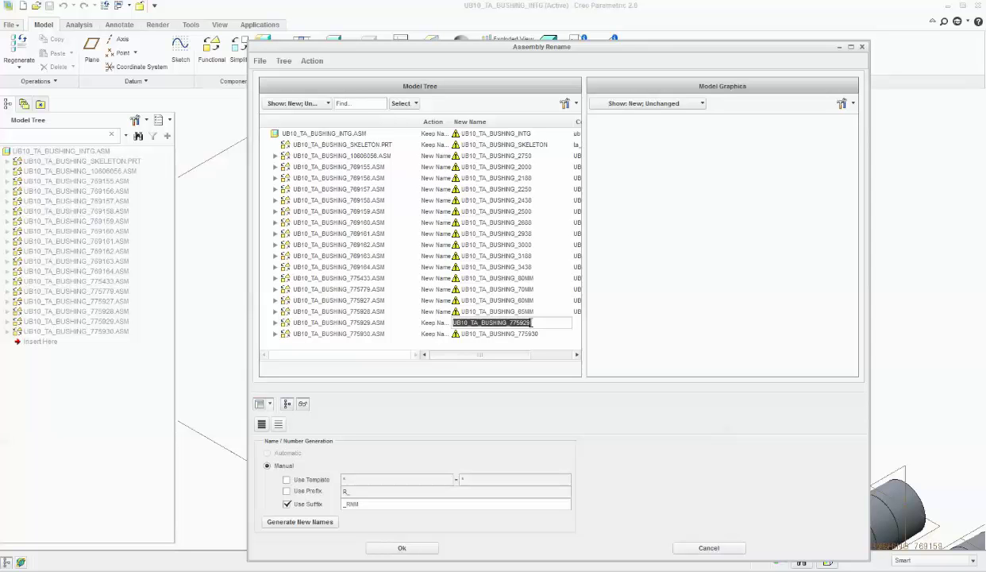
left_click_drag(528, 322, 515, 324)
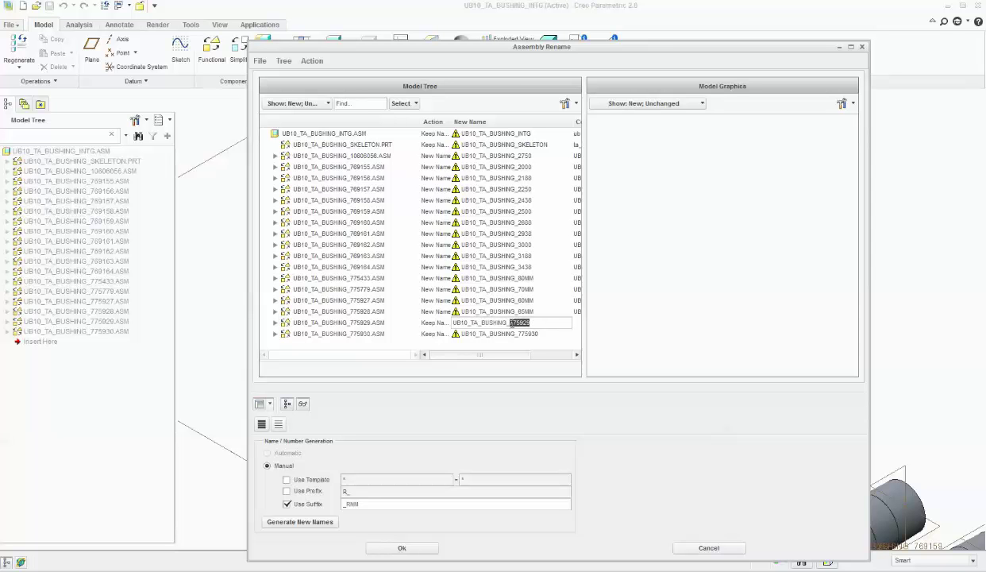
type("7")
left_click(528, 334)
left_click_drag(530, 334, 514, 334)
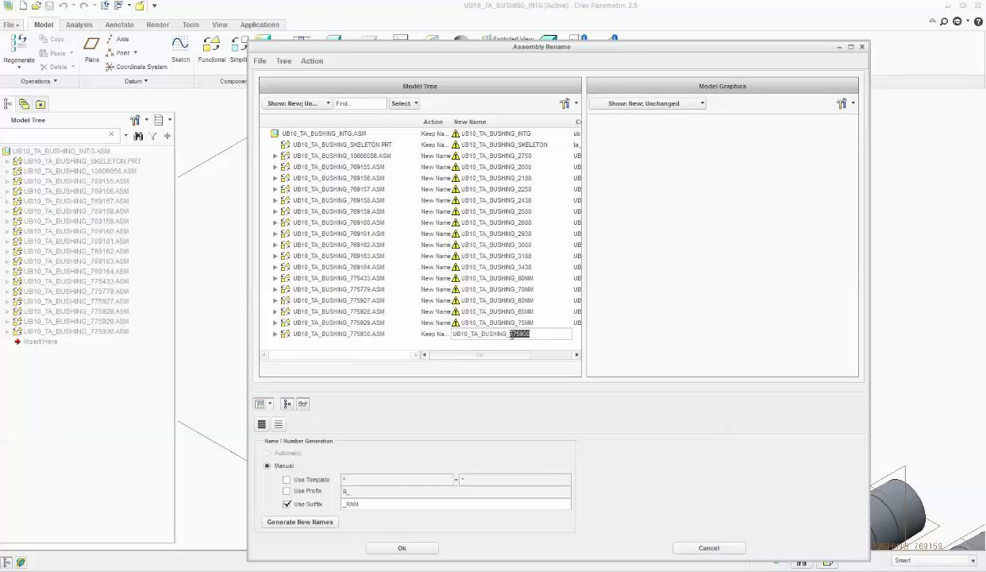
type("85MM")
key("Return")
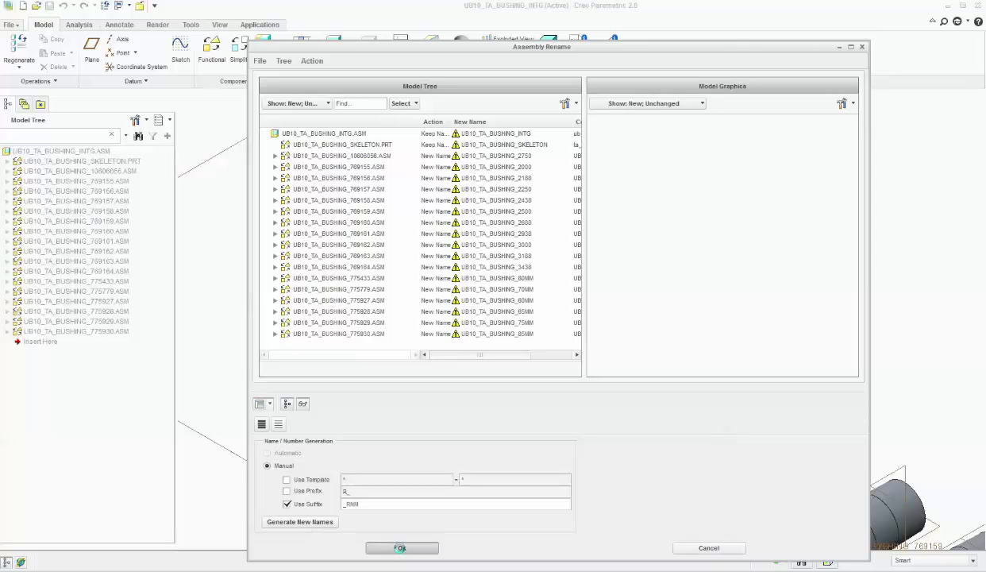
left_click(402, 547)
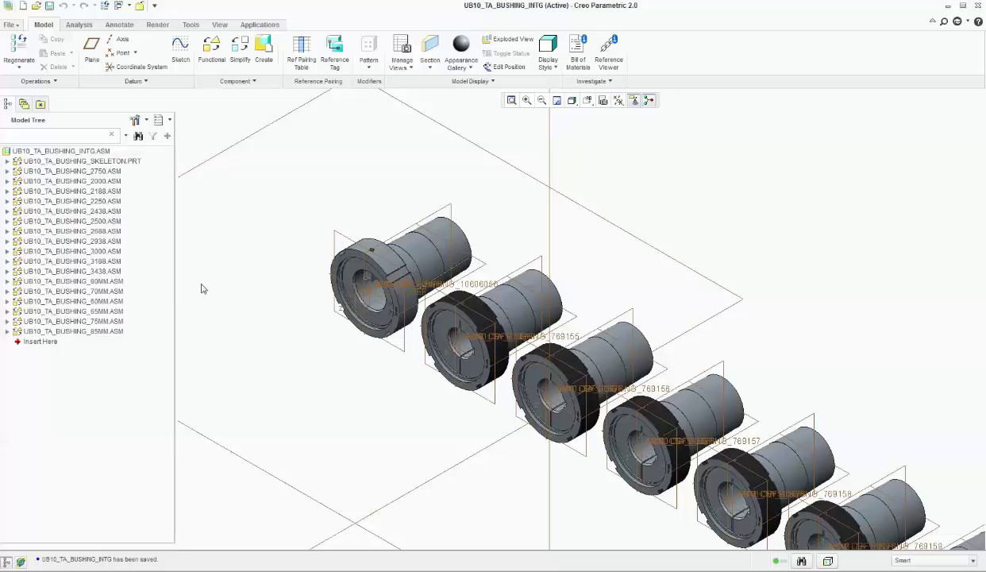
Examine the row of bushing subassemblies and their coordinate system labels along the whole interchange assembly
scroll(612, 227, "down", 3)
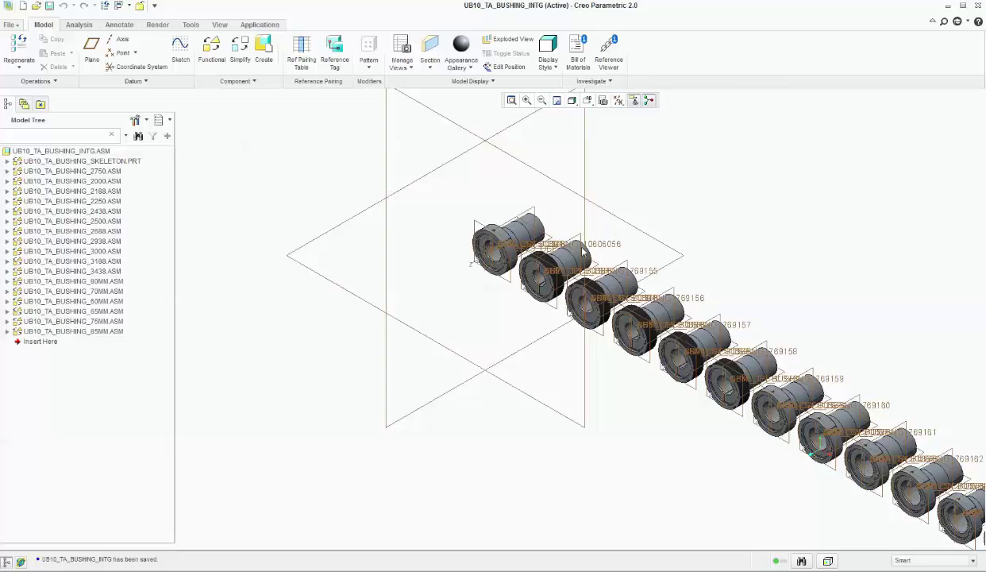
middle_click_drag(612, 227, 640, 260)
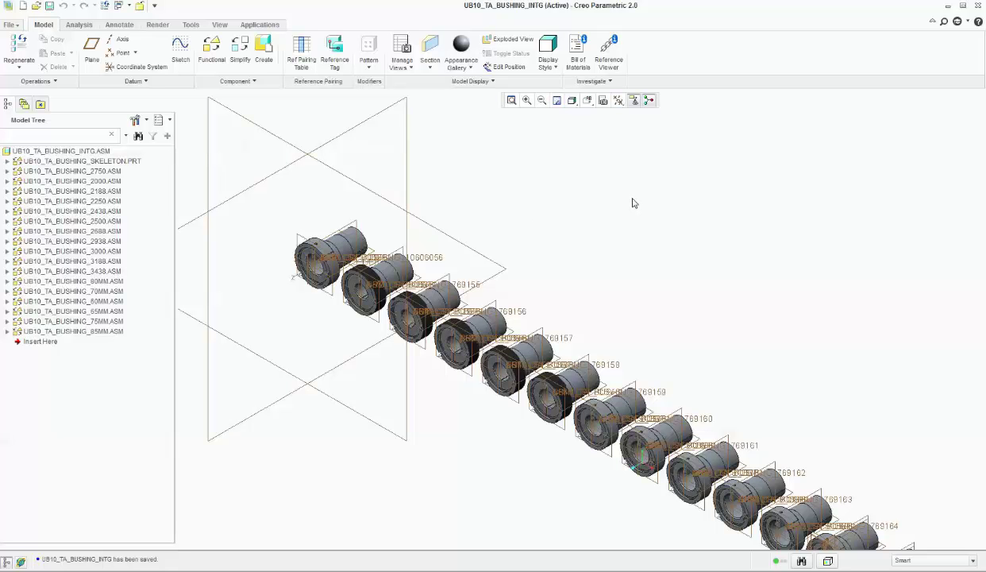
scroll(633, 203, "down", 3)
scroll(644, 433, "up", 2)
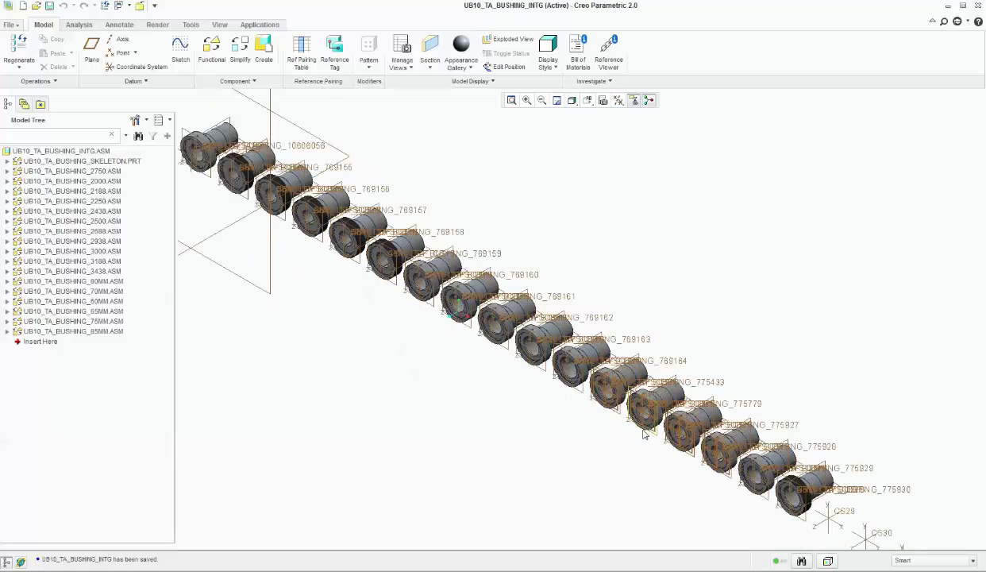
scroll(631, 422, "up", 1)
scroll(627, 389, "up", 2)
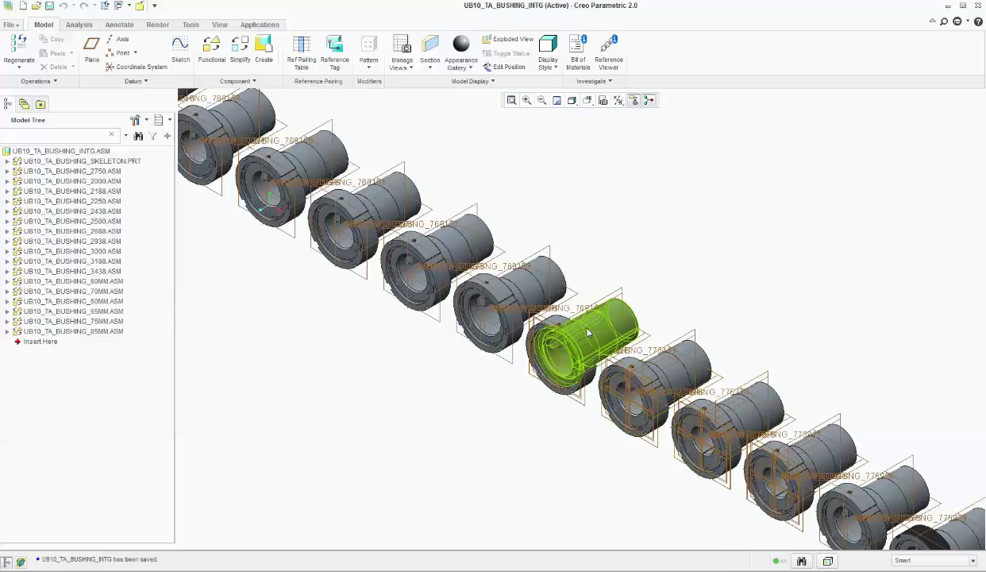
scroll(588, 332, "down", 1)
scroll(262, 315, "down", 1)
scroll(305, 290, "down", 1)
scroll(281, 237, "down", 1)
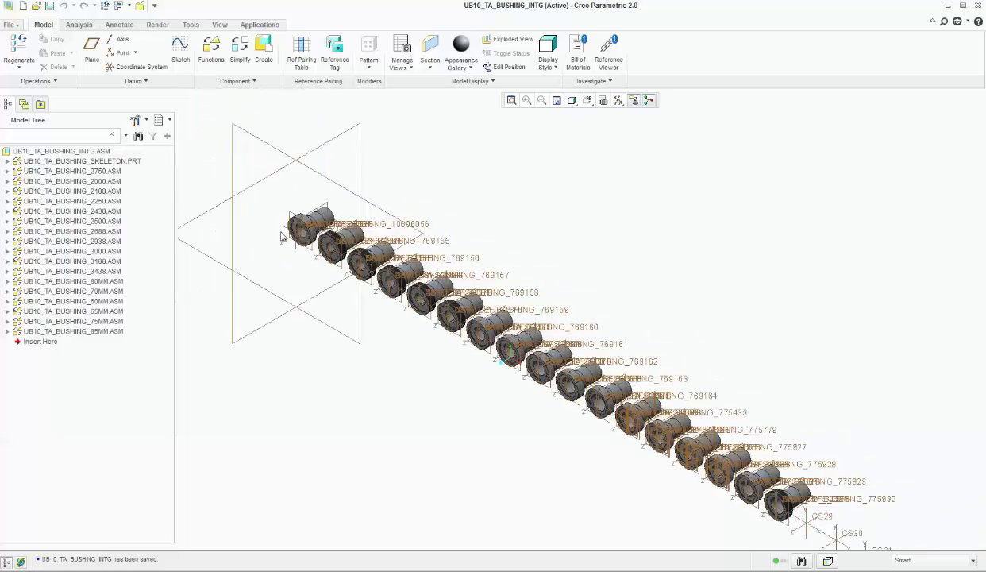
scroll(282, 237, "up", 5)
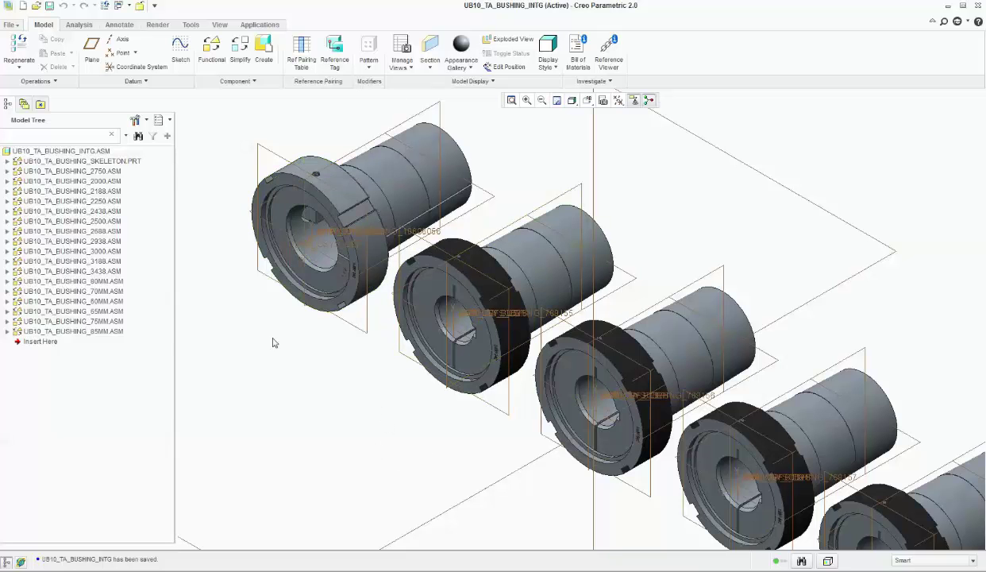
scroll(273, 341, "up", 3)
scroll(524, 381, "up", 3)
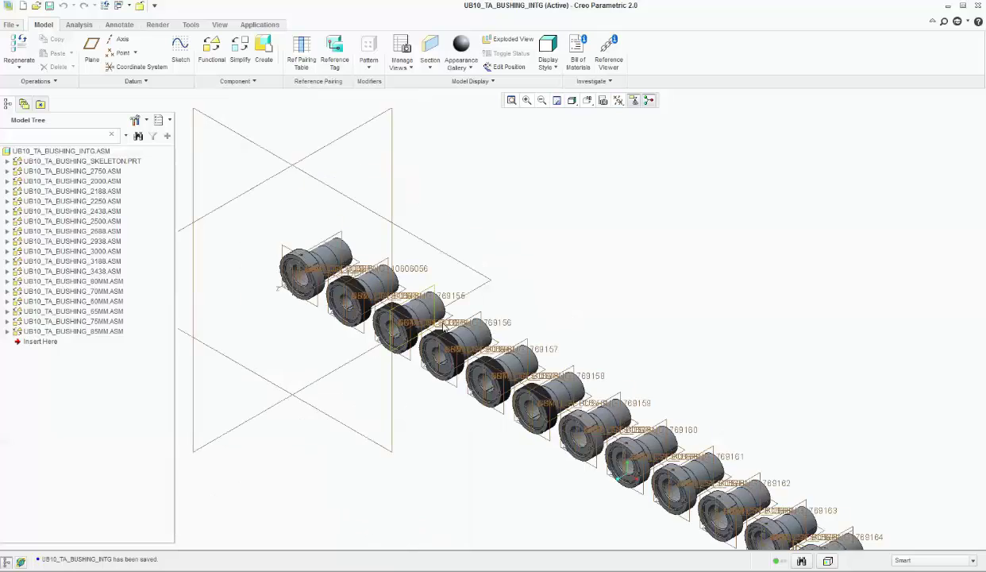
scroll(562, 428, "down", 3)
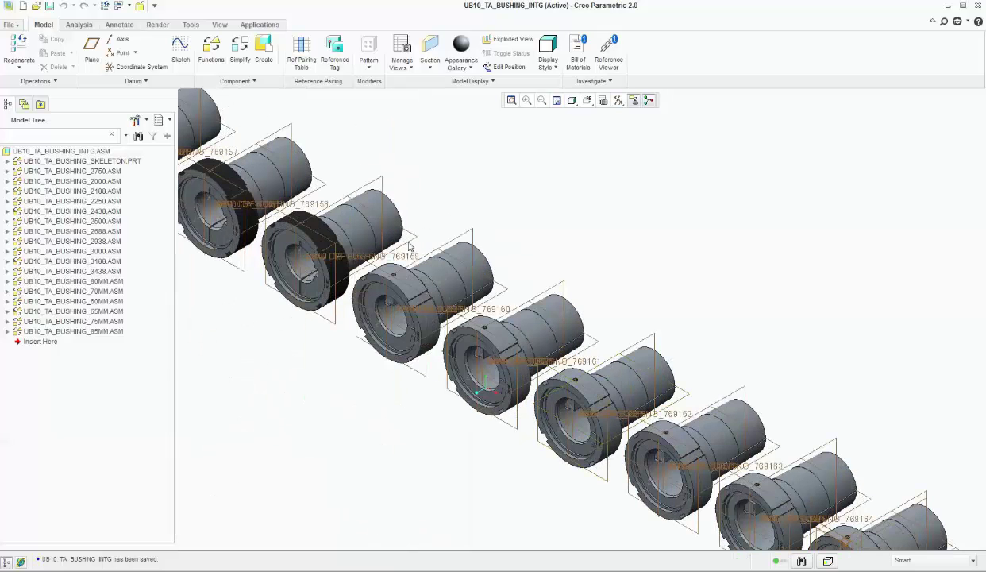
scroll(580, 405, "up", 2)
scroll(595, 385, "down", 2)
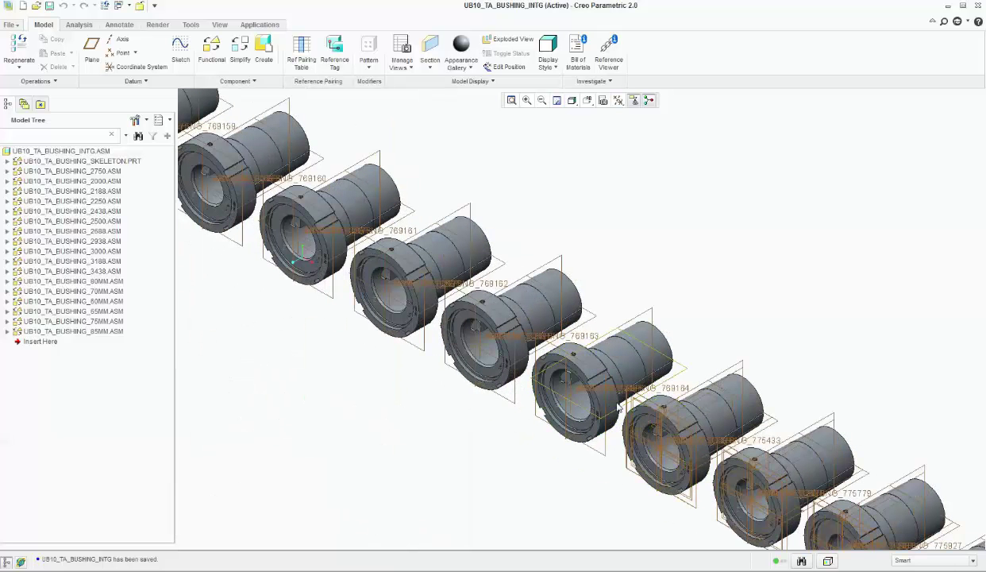
scroll(605, 369, "down", 2)
left_click(601, 100)
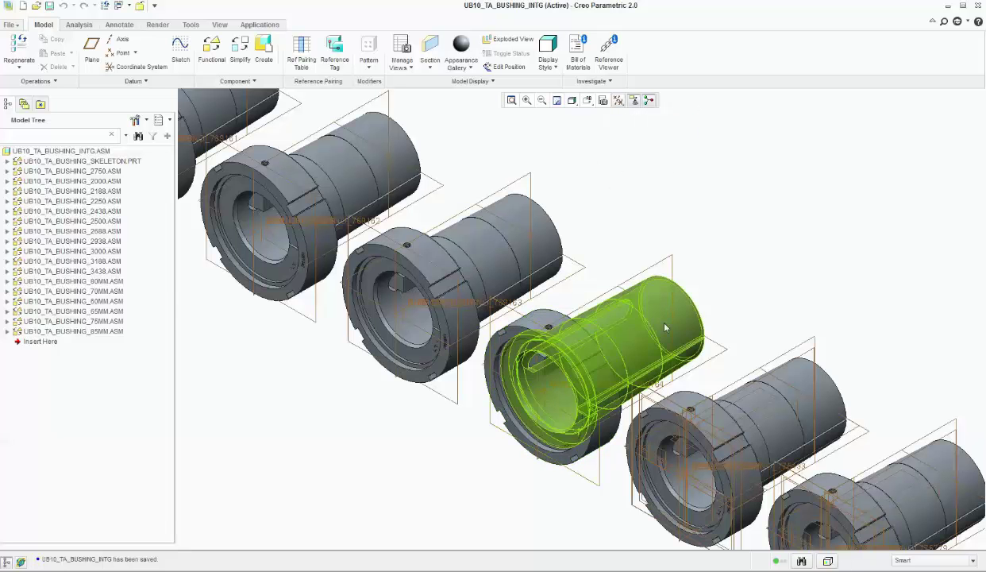
Open the bushing subassembly UB10_TA_BUSHING_3438.ASM in its own window
left_click(98, 241)
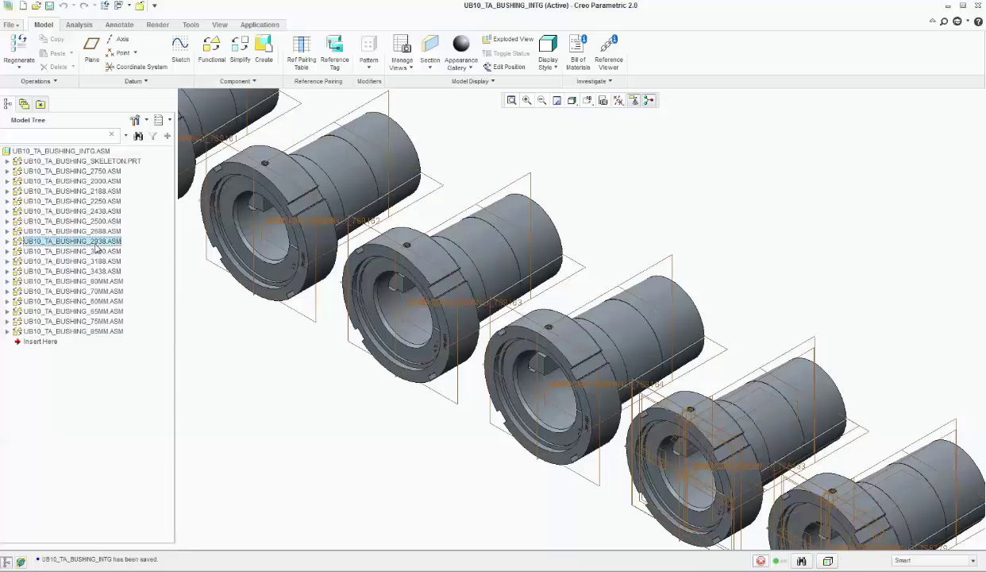
key("Down")
key("Down")
key("Down")
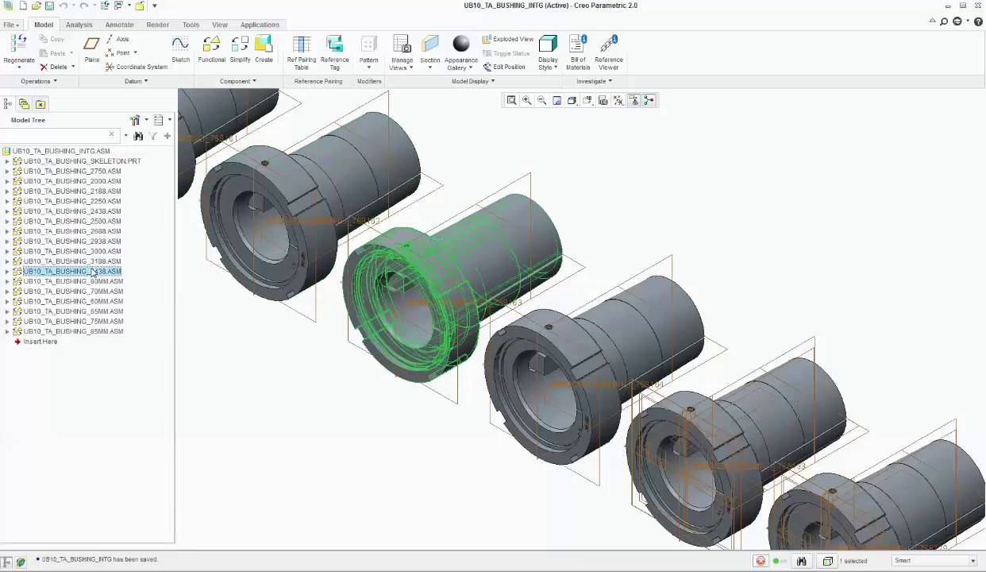
right_click(93, 274)
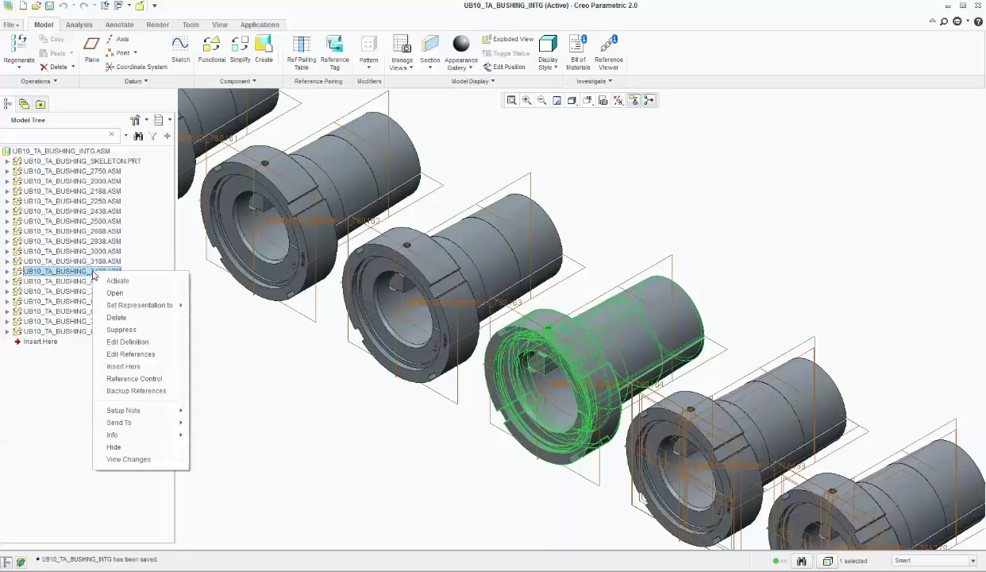
left_click(111, 292)
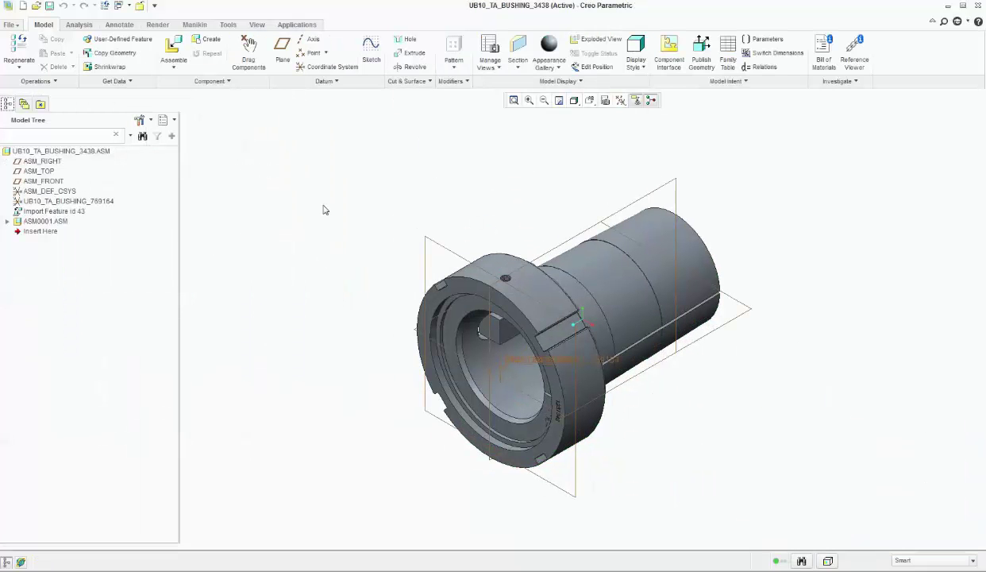
Create a datum axis through the ASM_RIGHT and ASM_TOP planes and reorder it before ASM0001.ASM in the model tree
left_click(7, 220)
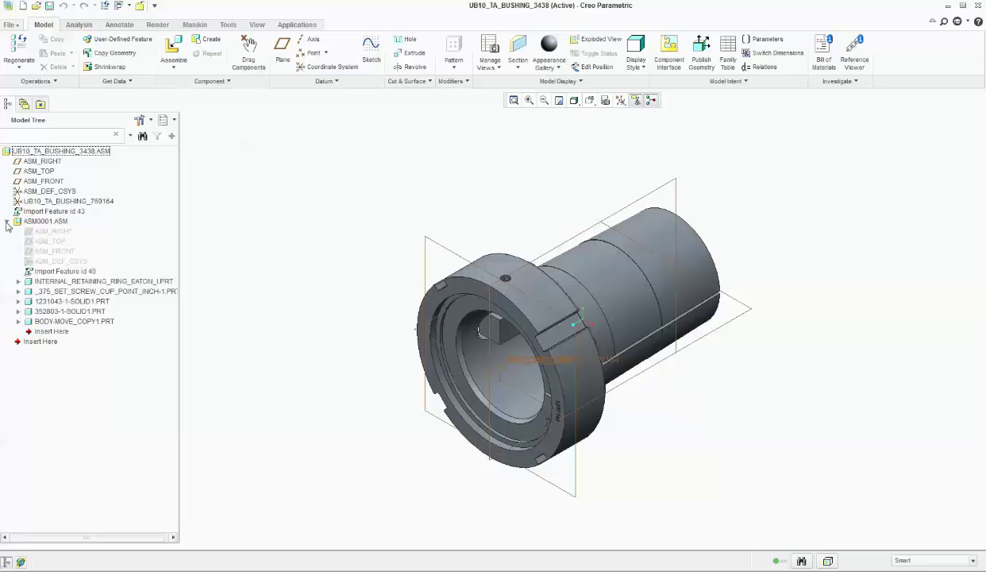
left_click(7, 221)
left_click(43, 162)
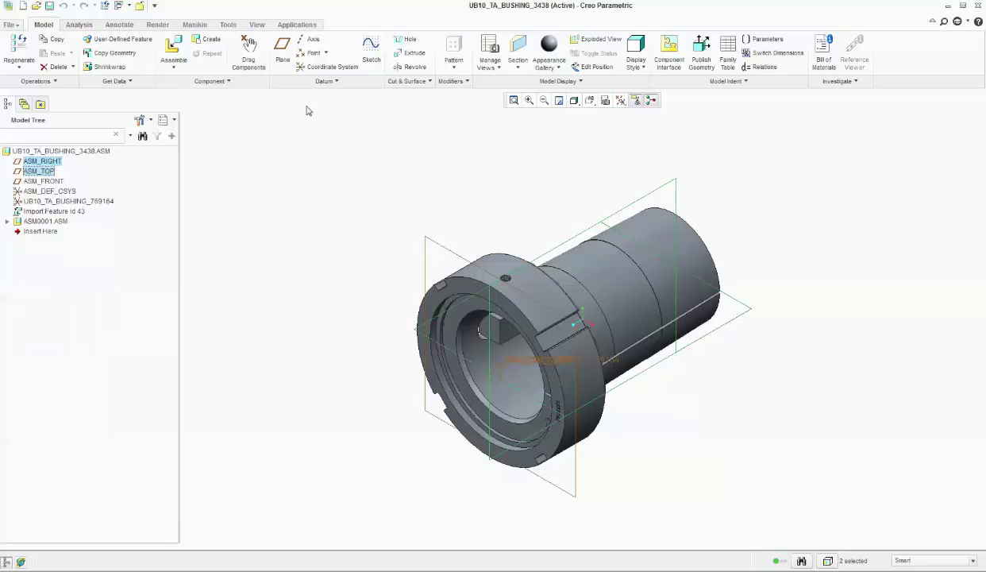
left_click(303, 41)
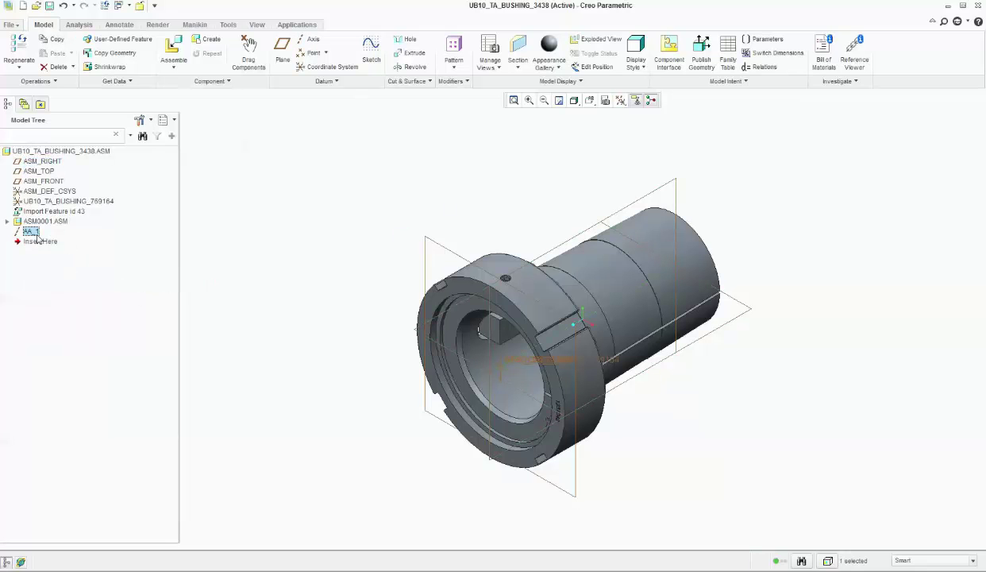
left_click_drag(37, 231, 38, 213)
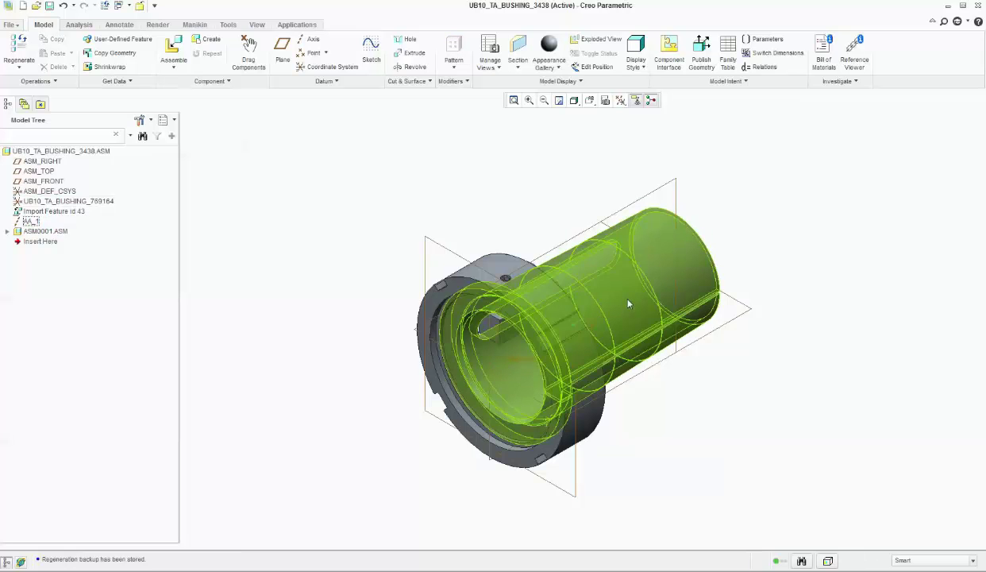
left_click(758, 248)
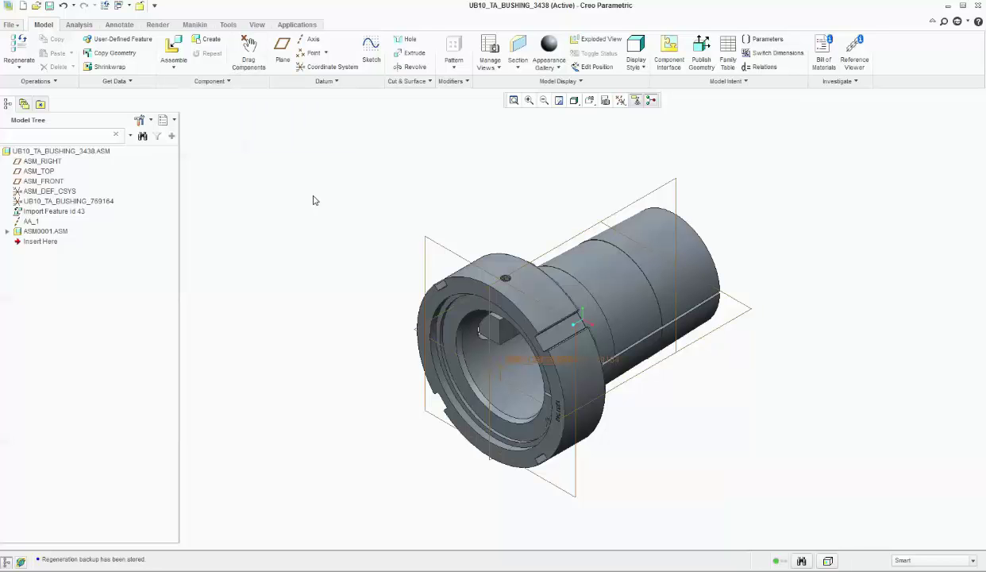
Save the UB10_TA_BUSHING_3438 assembly and switch back to the UB10_TA_BUSHING_INTG window
key("ctrl+s")
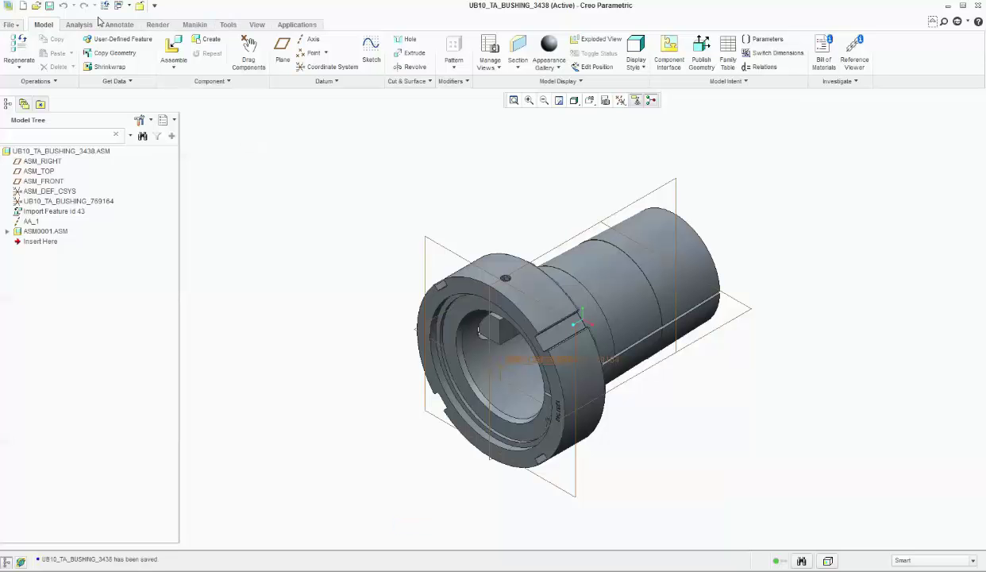
left_click(119, 5)
left_click(176, 22)
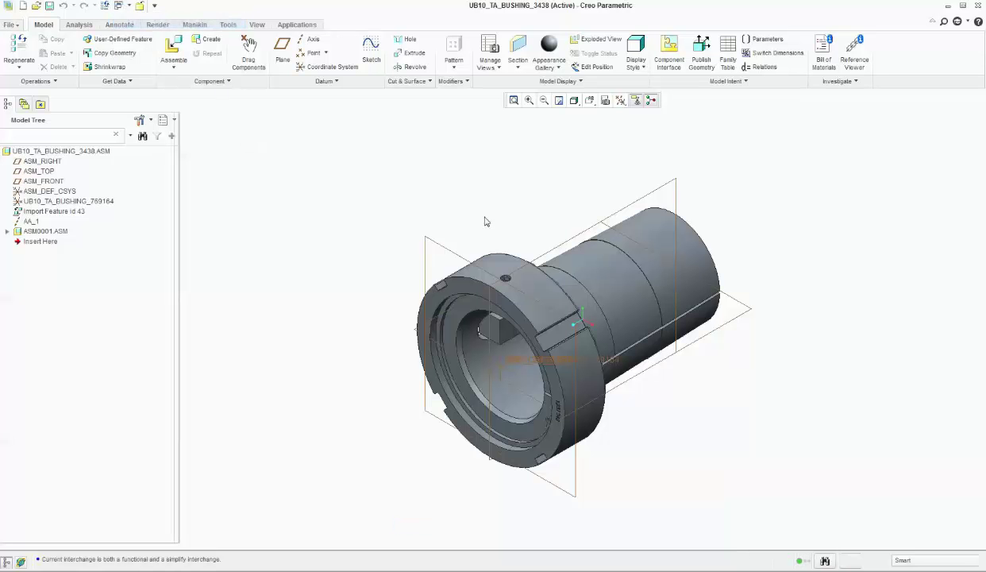
Open the bushing subassembly UB10_TA_BUSHING_80MM.ASM in its own window
left_click(88, 281)
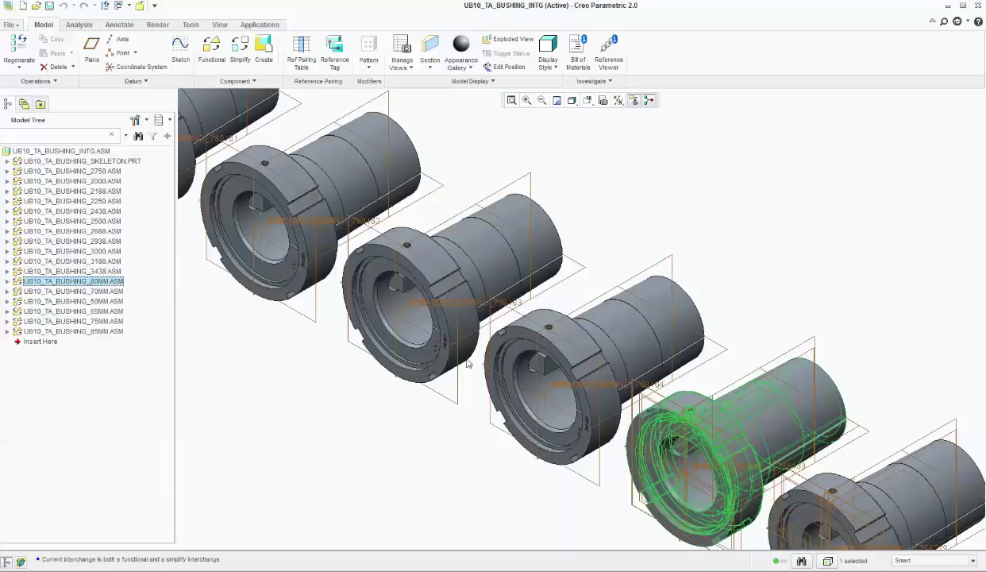
scroll(469, 363, "down", 3)
scroll(341, 270, "up", 3)
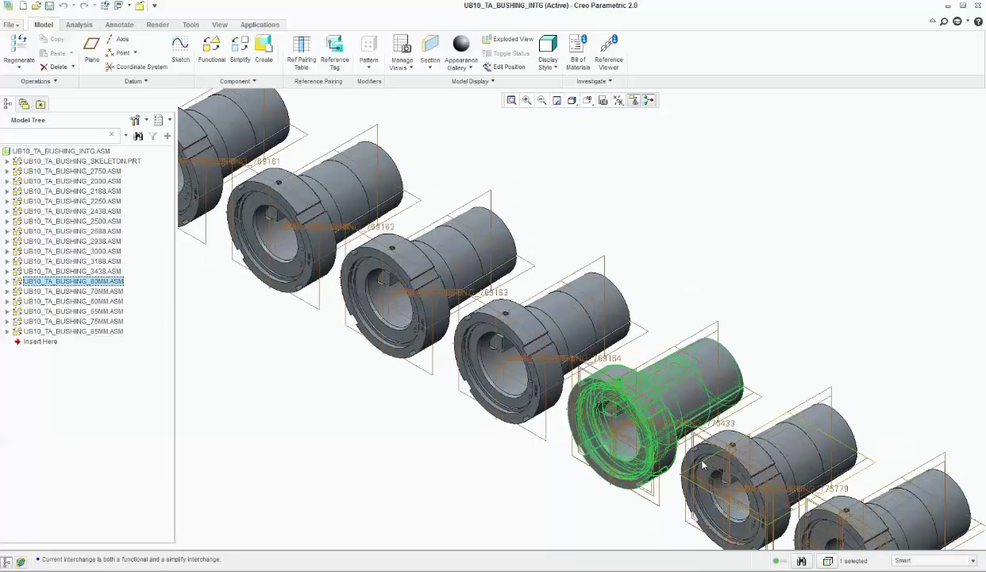
right_click(102, 284)
left_click(125, 304)
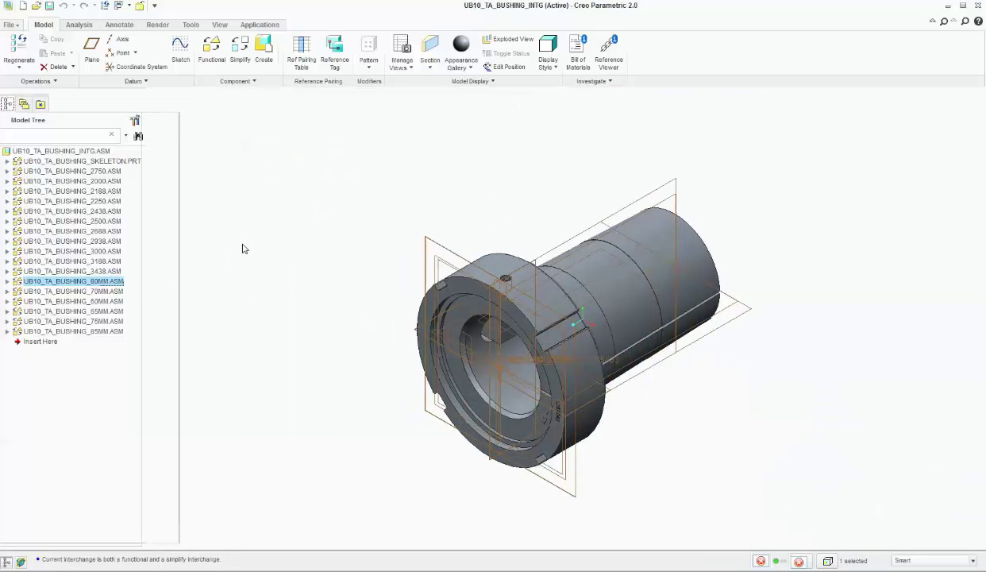
Hide the ASM_RIGHT, ASM_TOP and ASM_FRONT planes and ASM_DEF_CSYS inside ASM0002_FSAG_WGTEG946.ASM
left_click(7, 221)
left_click(50, 231)
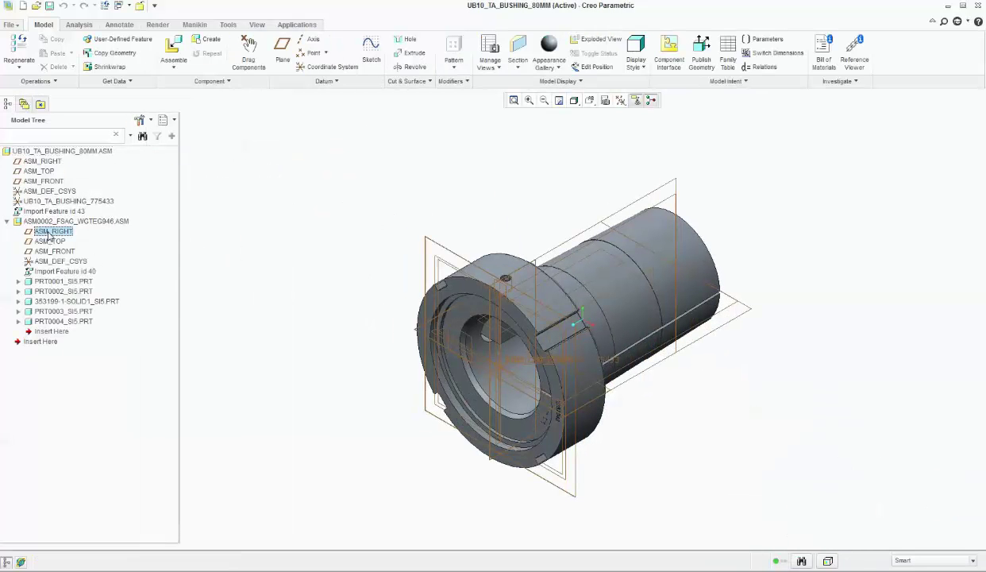
left_click(60, 262, "shift")
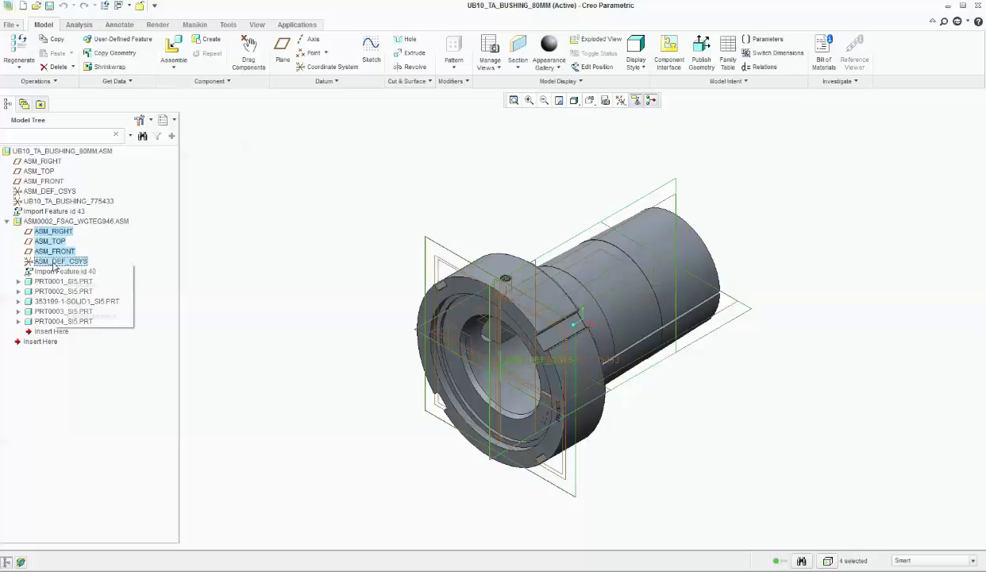
right_click(62, 261)
left_click(73, 304)
Display the layer tree of the 80MM bushing and save the status of the Hidden Items layer
left_click(163, 120)
left_click(184, 139)
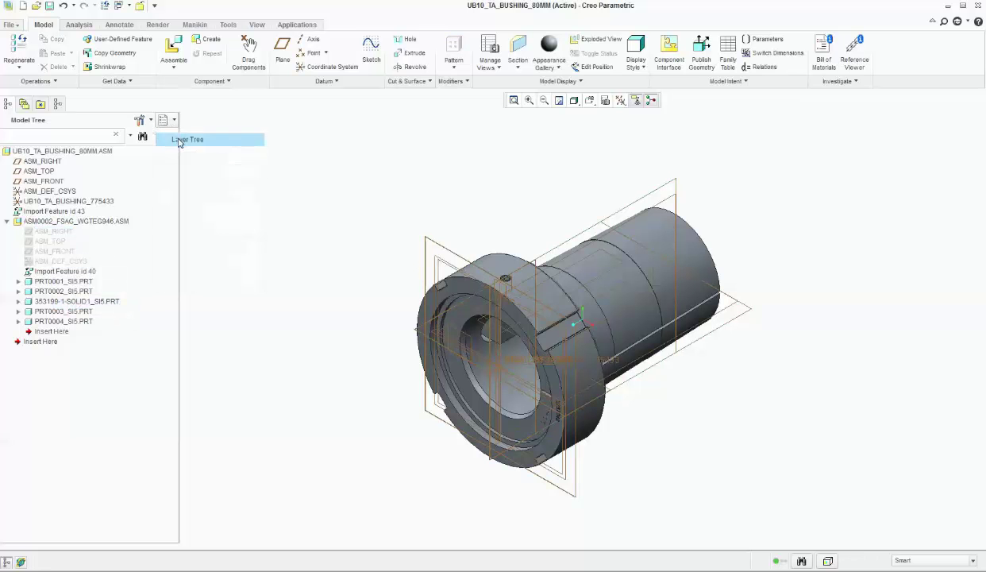
left_click(47, 158)
right_click(47, 162)
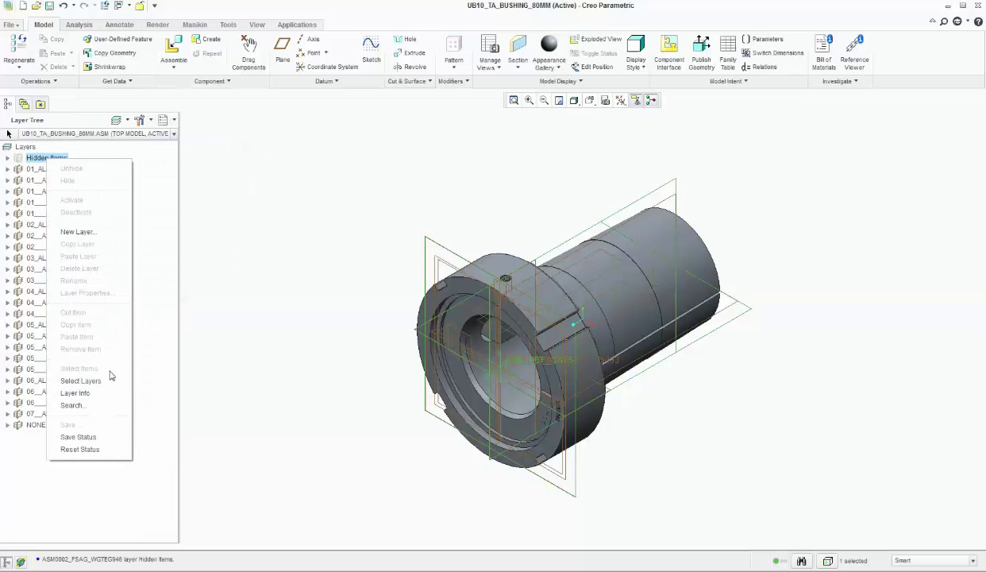
left_click(63, 425)
Hide the 01___PRT_ALL_DTM_PLN and 01___PRT_DEF_DTM_PLN layers, save their status and return to the model tree
left_click(62, 202)
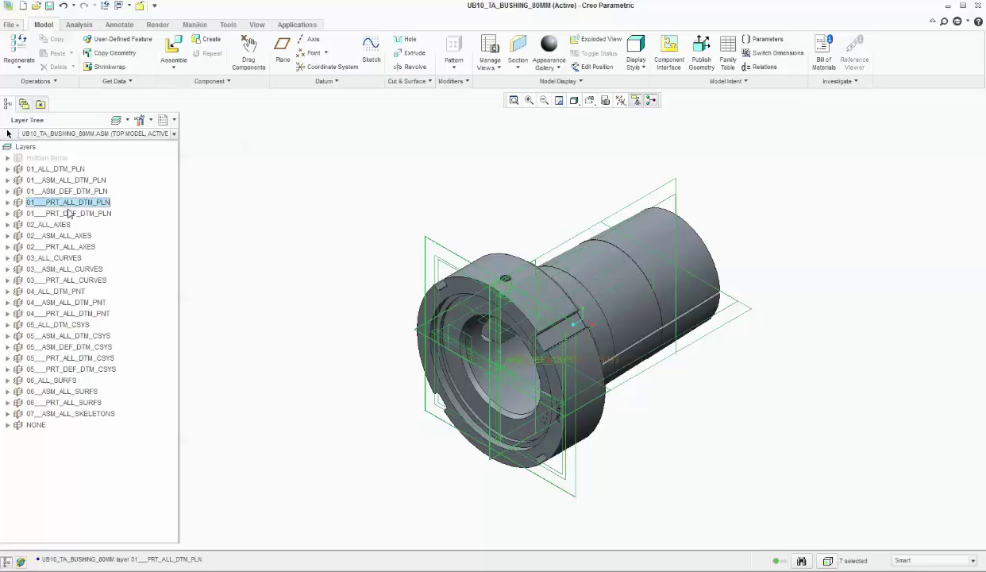
left_click(70, 213, "shift")
right_click(70, 212)
left_click(90, 232)
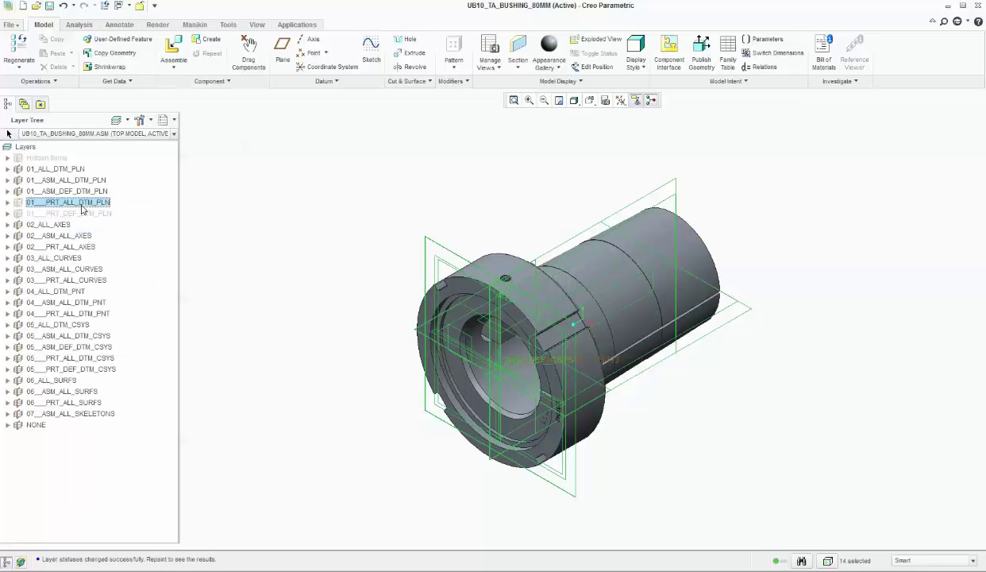
right_click(83, 213)
left_click(115, 489)
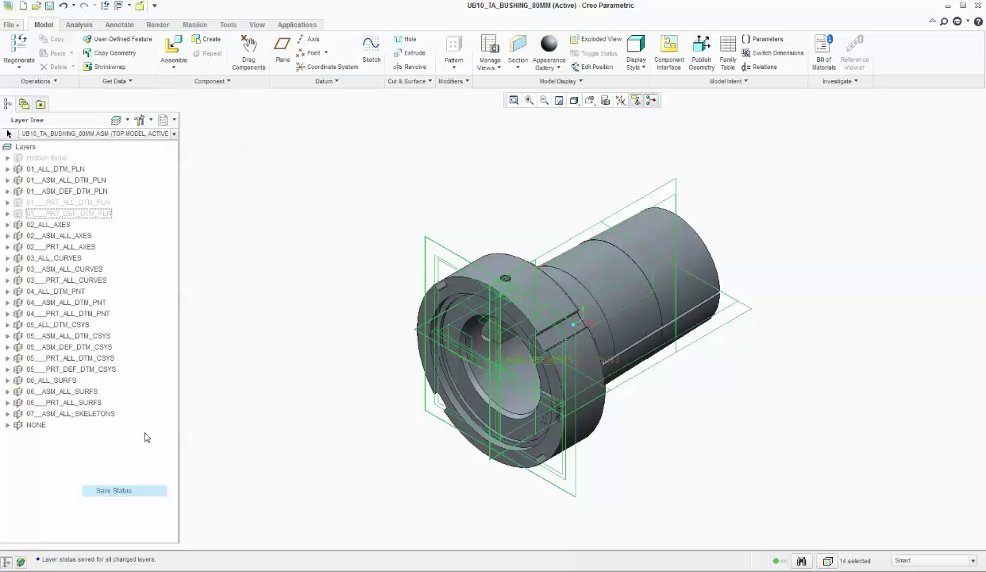
left_click(163, 120)
left_click(187, 139)
scroll(453, 233, "down", 2)
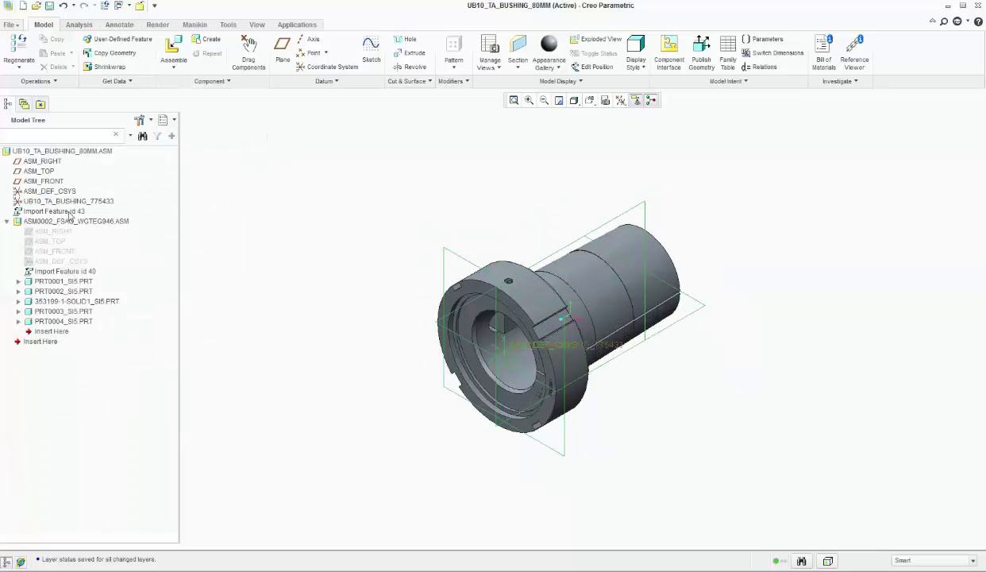
Create a datum axis through the ASM_RIGHT and ASM_TOP planes and reorder it before ASM0002_FSAG_WGTEG946.ASM
left_click(8, 221)
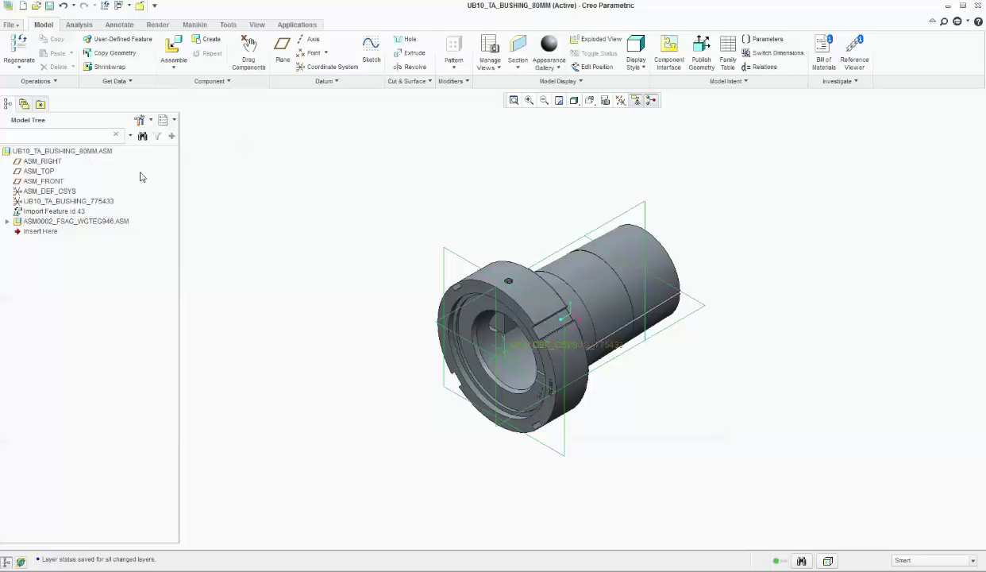
left_click(49, 161)
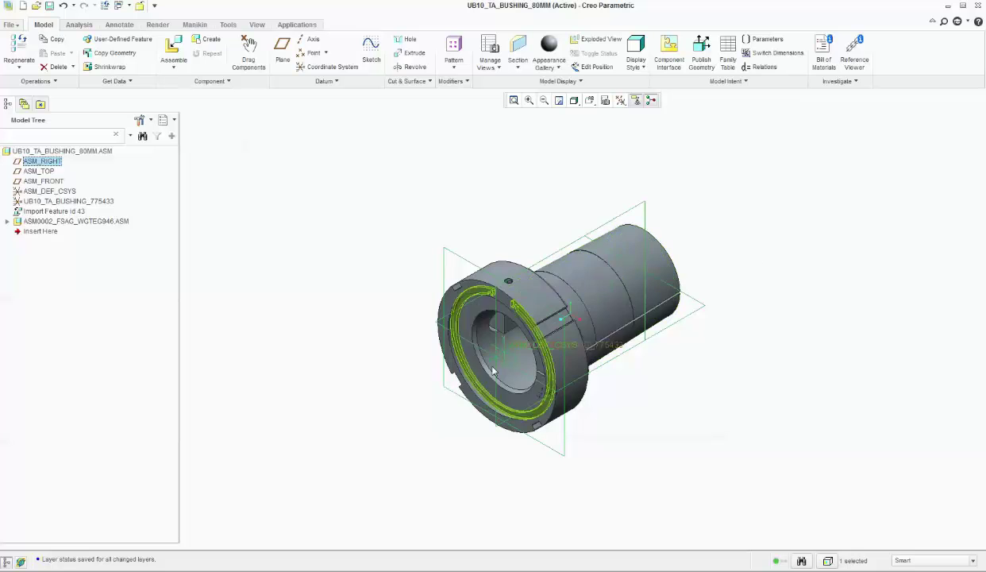
left_click(43, 174, "ctrl")
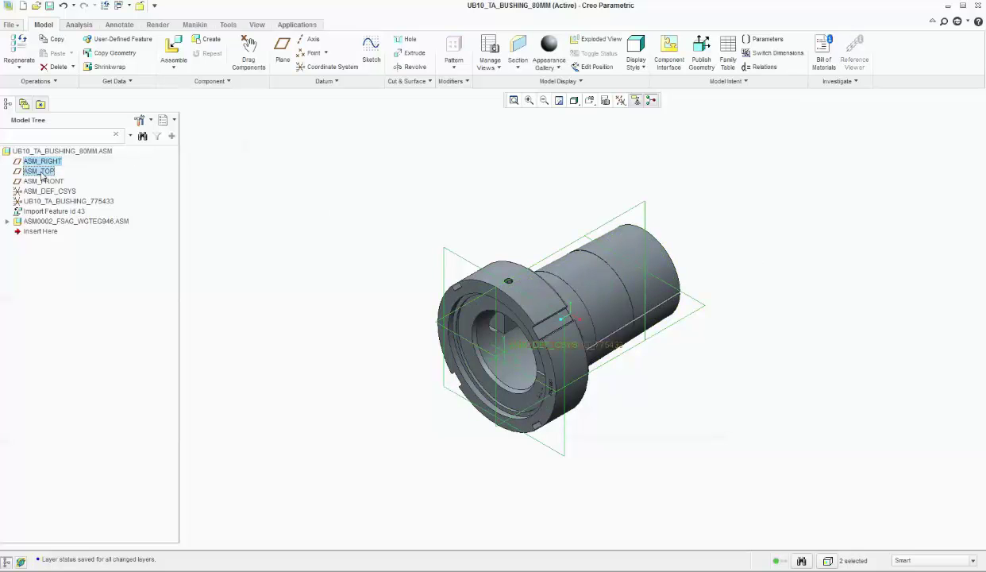
left_click(306, 39)
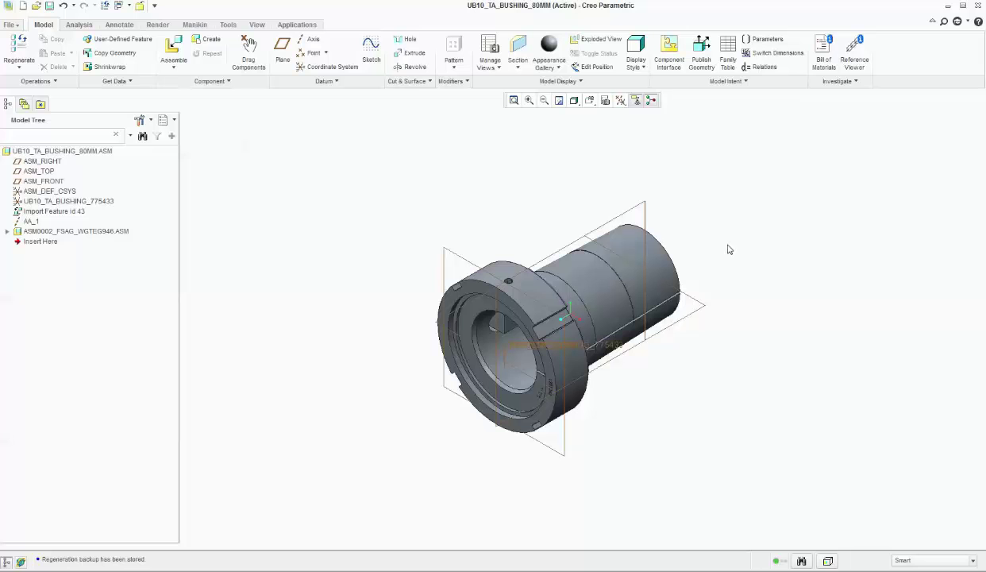
Save the UB10_TA_BUSHING_80MM assembly and switch back to the UB10_TA_BUSHING_INTG window
key("ctrl+s")
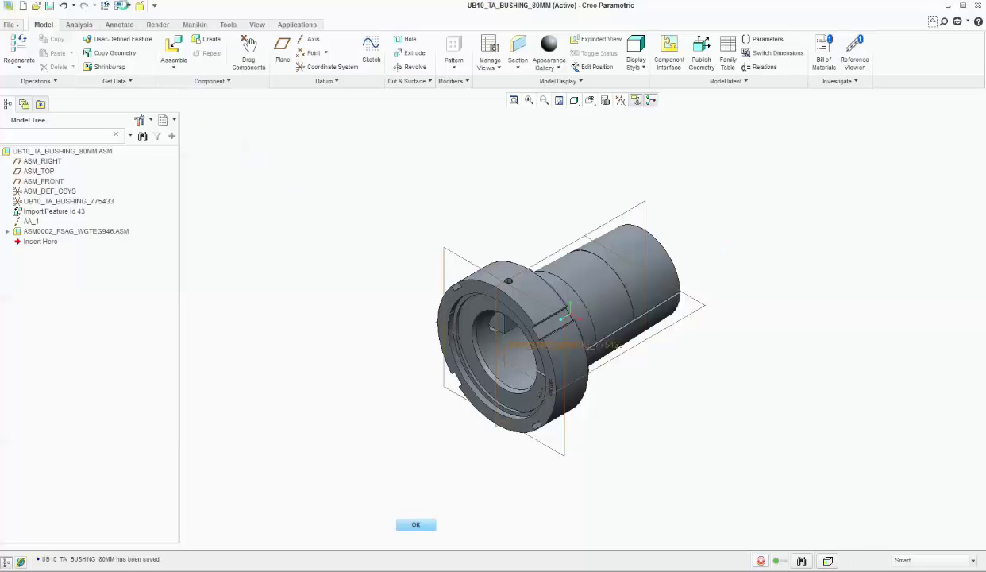
left_click(122, 5)
left_click(166, 22)
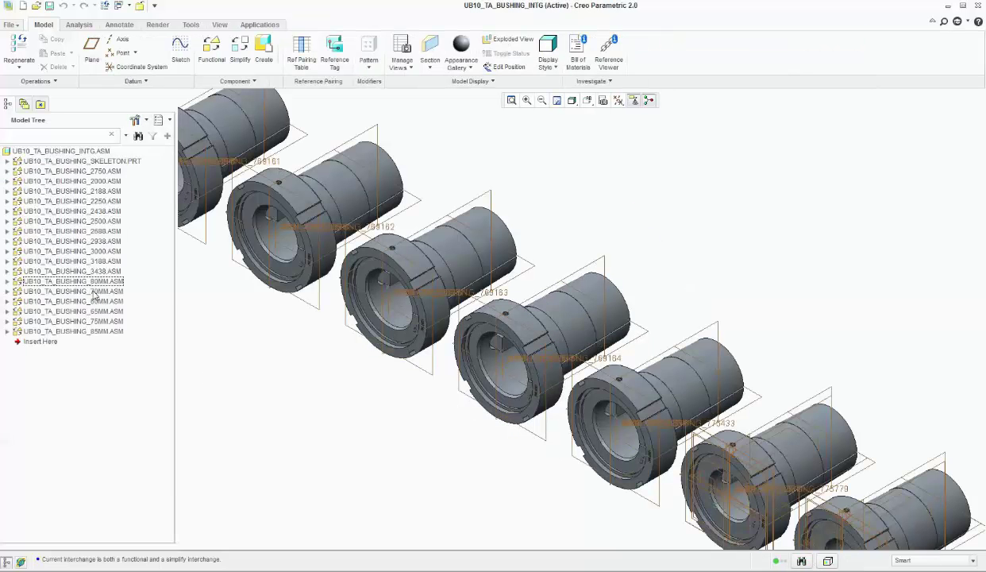
Open the bushing subassembly UB10_TA_BUSHING_70MM.ASM in its own window
left_click(105, 291)
right_click(90, 297)
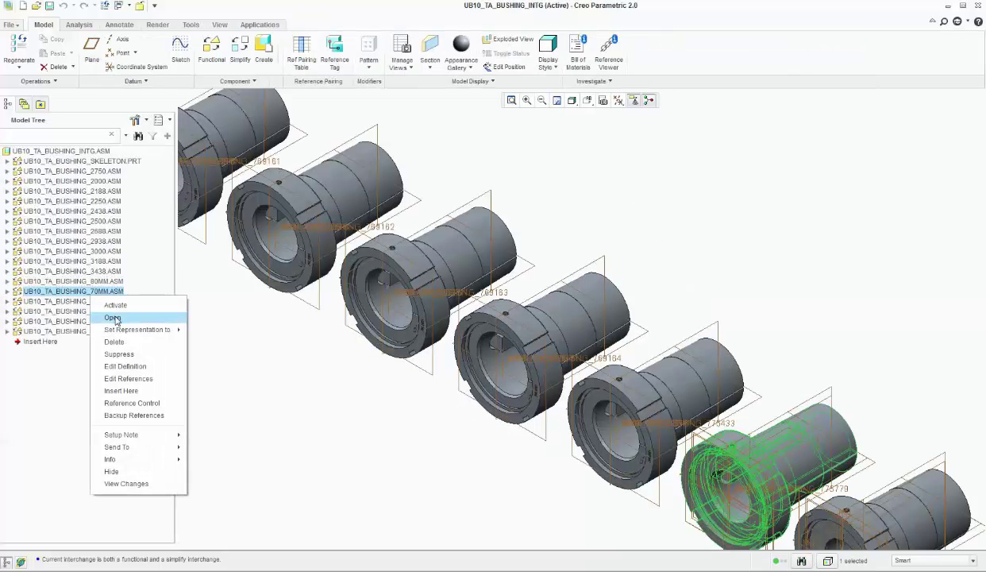
left_click(112, 309)
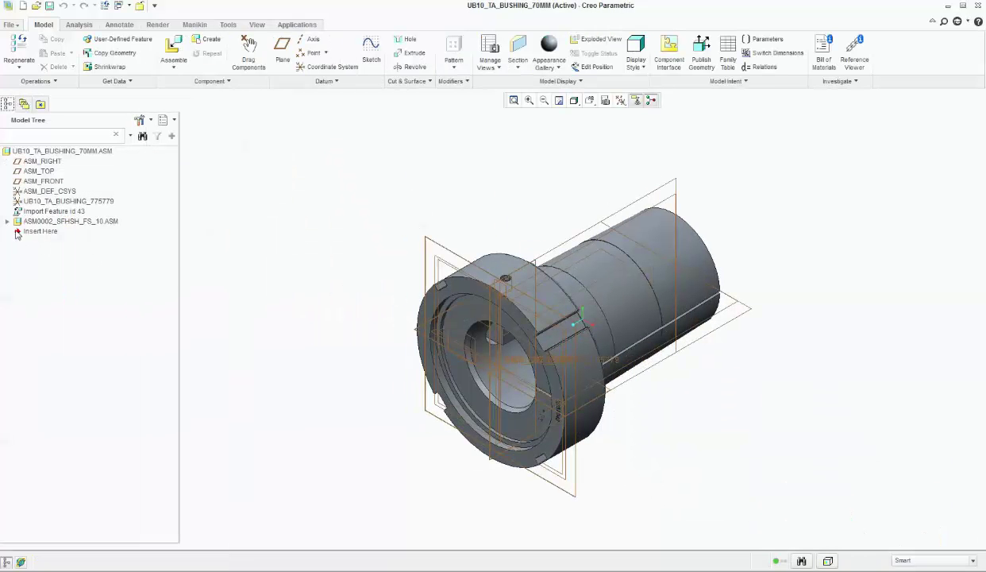
Hide the ASM_RIGHT, ASM_TOP and ASM_FRONT planes and ASM_DEF_CSYS inside ASM0002_SFHSH_FS_10.ASM
left_click(8, 221)
left_click(51, 232)
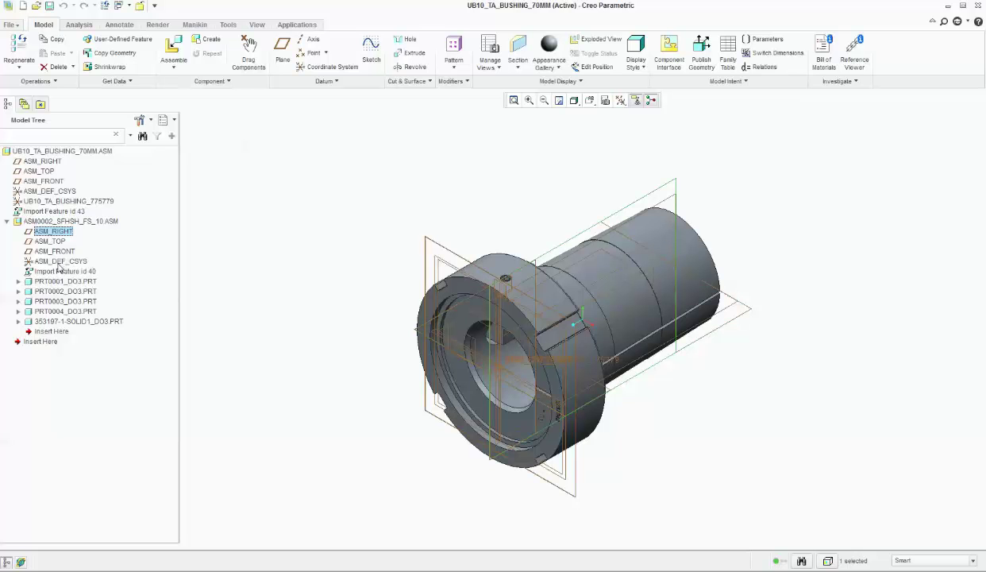
left_click(59, 262, "shift")
right_click(58, 264)
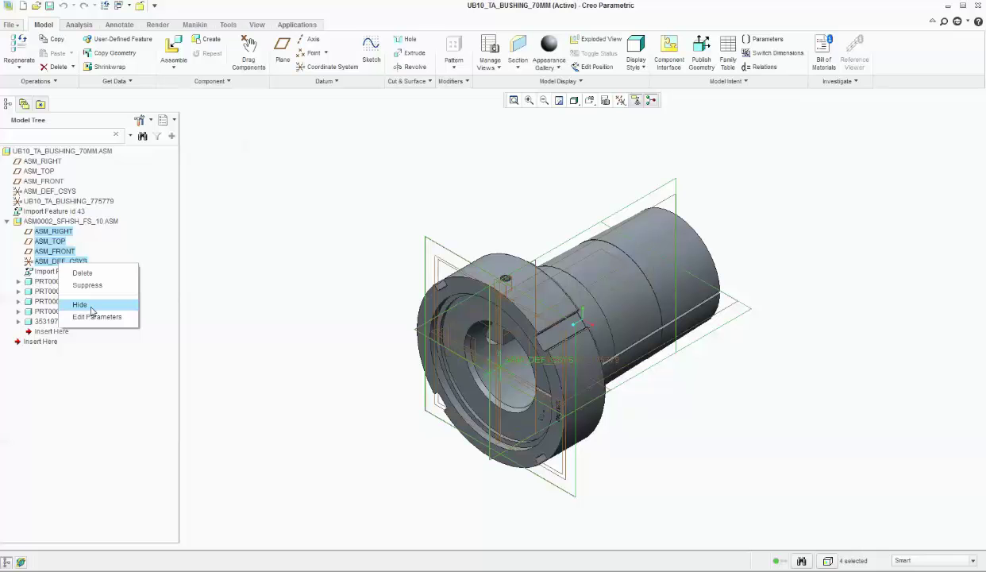
left_click(91, 308)
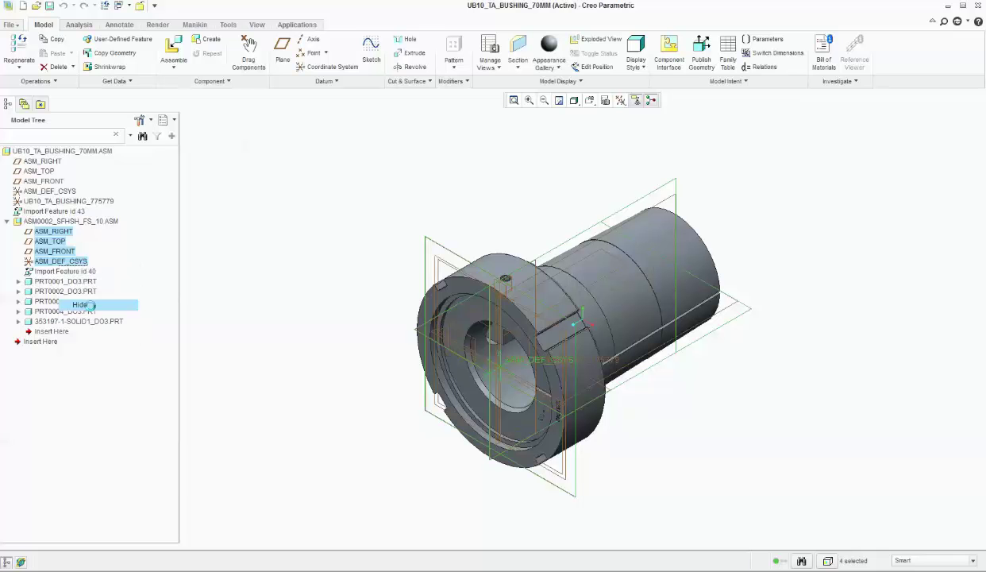
Display the layer tree of the 70MM bushing and save the status of the Hidden Items layer
left_click(167, 120)
left_click(176, 140)
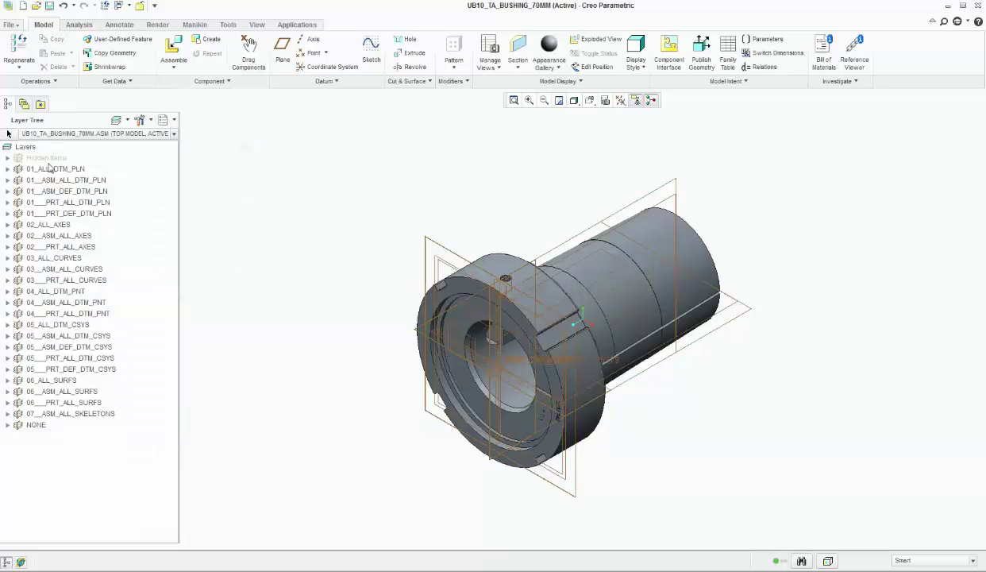
right_click(45, 158)
left_click(80, 438)
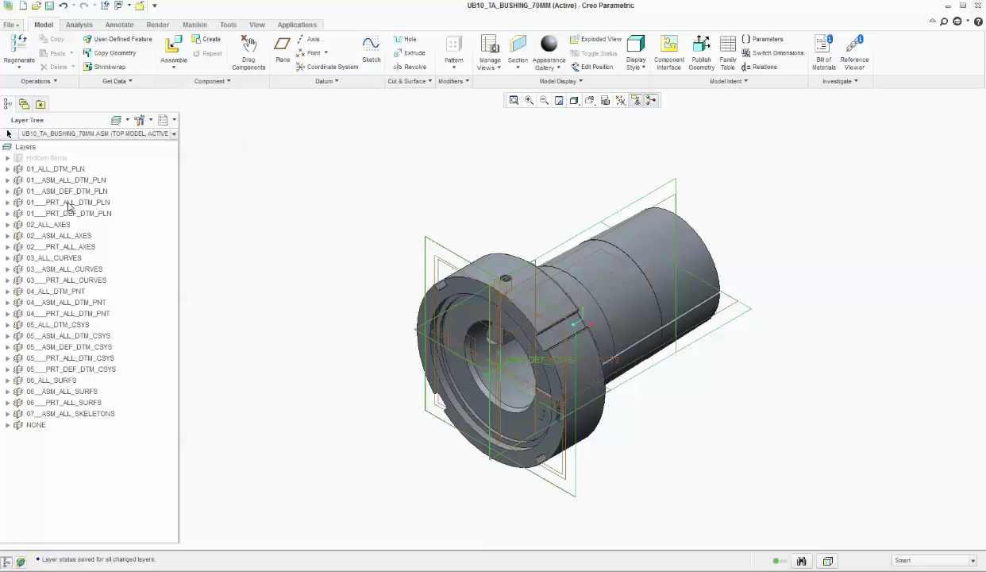
Hide the 01___PRT_ALL_DTM_PLN and 01___PRT_DEF_DTM_PLN layers, save their status and return to the model tree
left_click(69, 204)
left_click(76, 214, "ctrl")
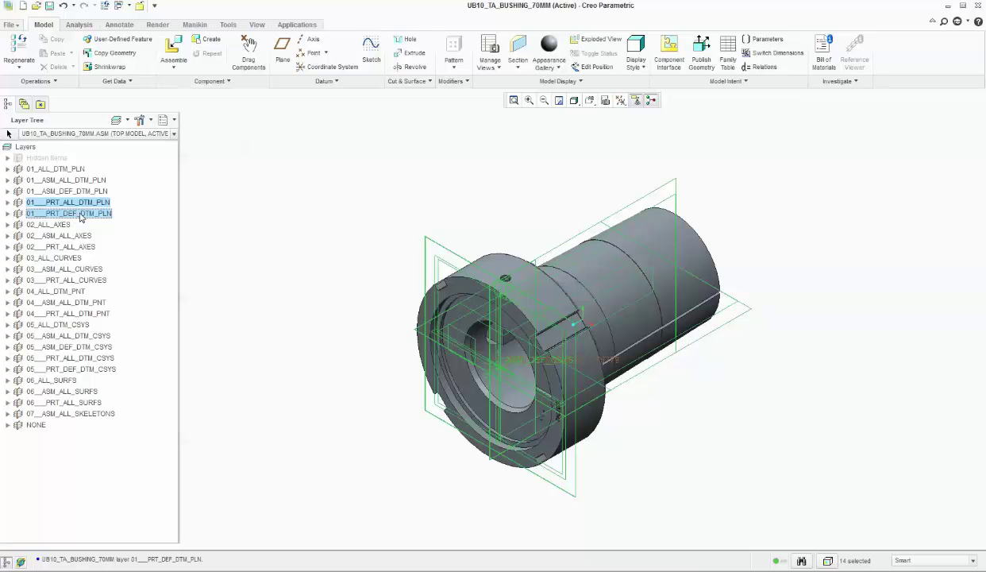
right_click(80, 217)
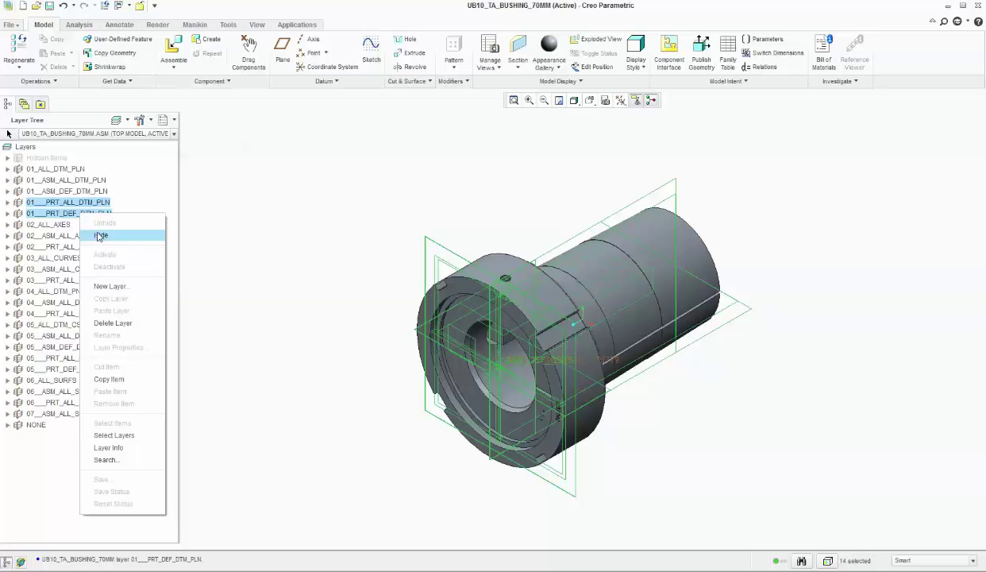
left_click(101, 236)
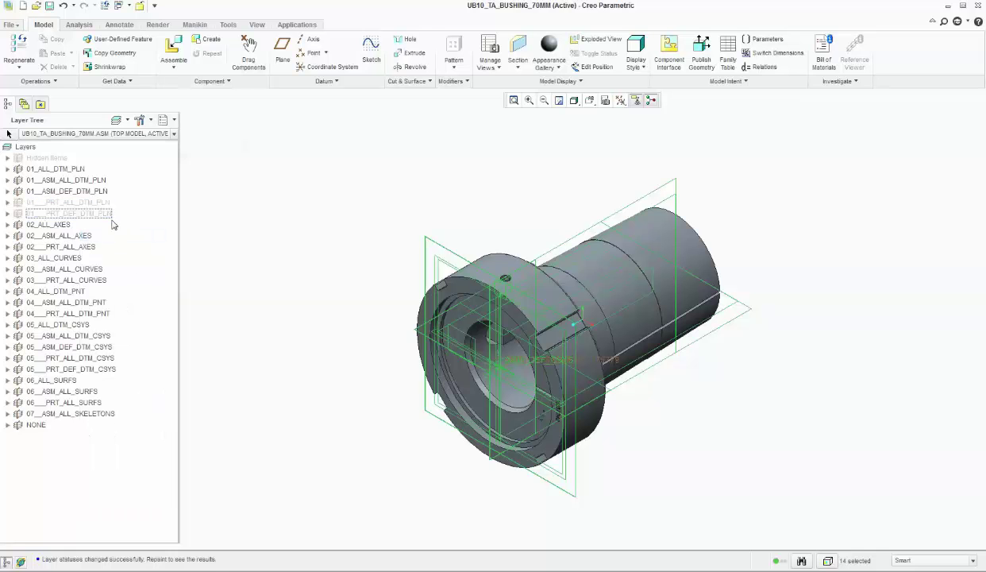
right_click(76, 213)
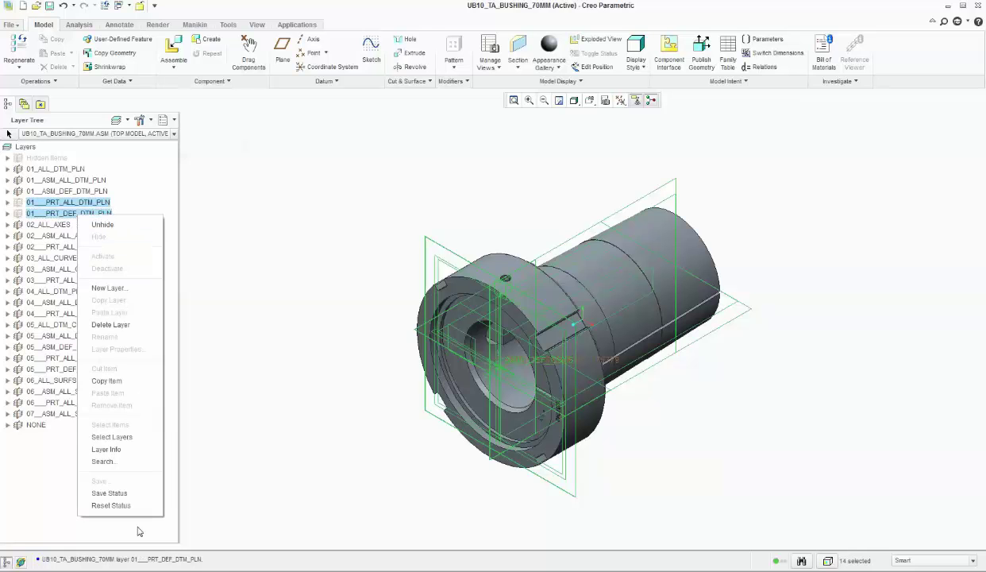
left_click(235, 328)
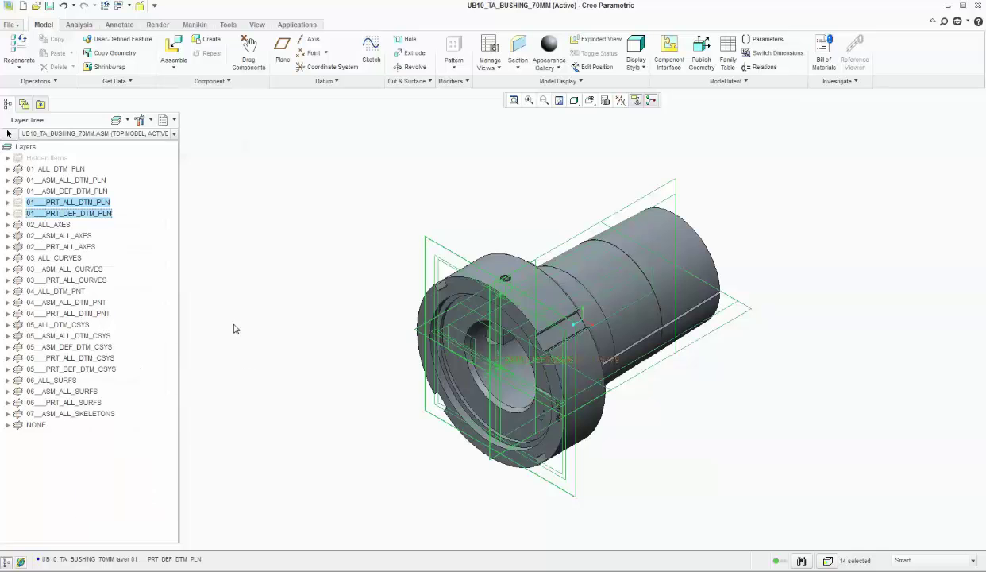
right_click(100, 218)
left_click(134, 481)
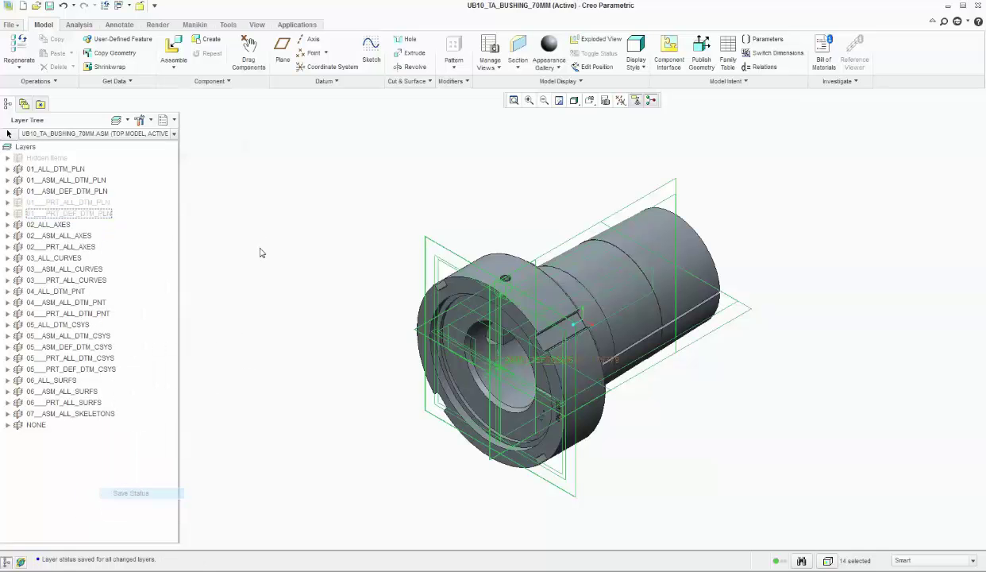
left_click(174, 121)
left_click(182, 139)
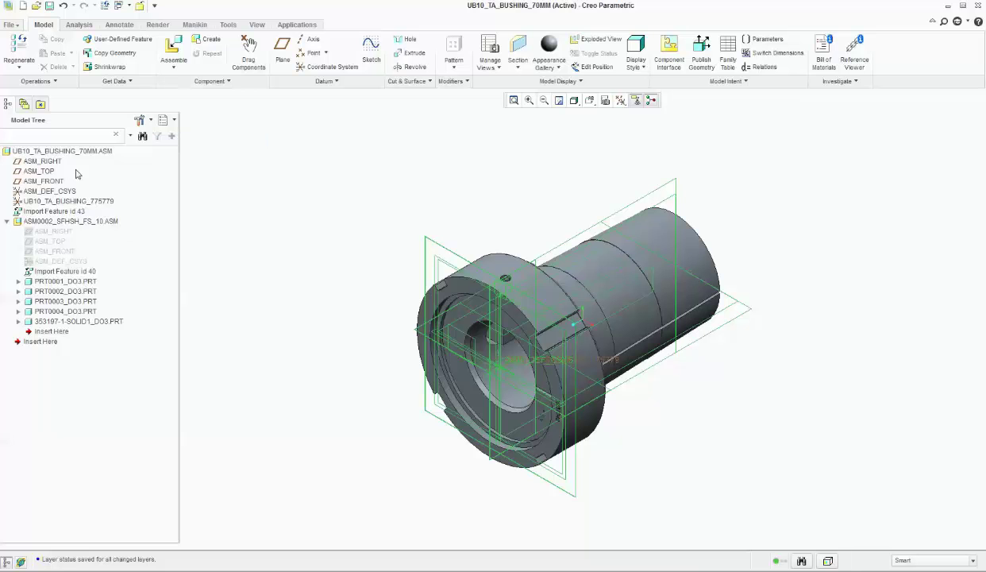
Create a datum axis through the ASM_RIGHT and ASM_TOP planes and reorder it before ASM0002_SFHSH_FS_10.ASM
left_click(44, 161)
left_click(43, 171, "ctrl")
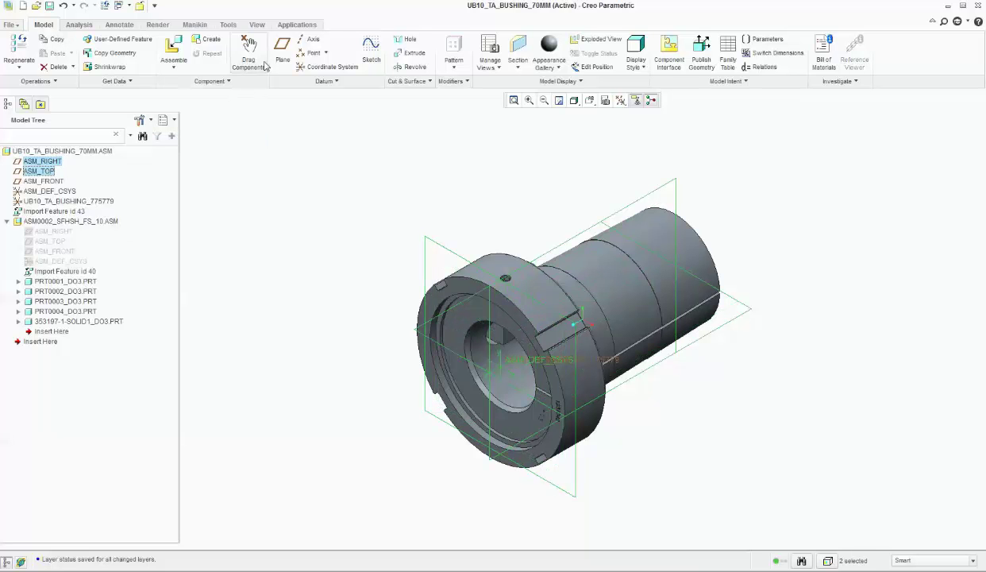
left_click(308, 39)
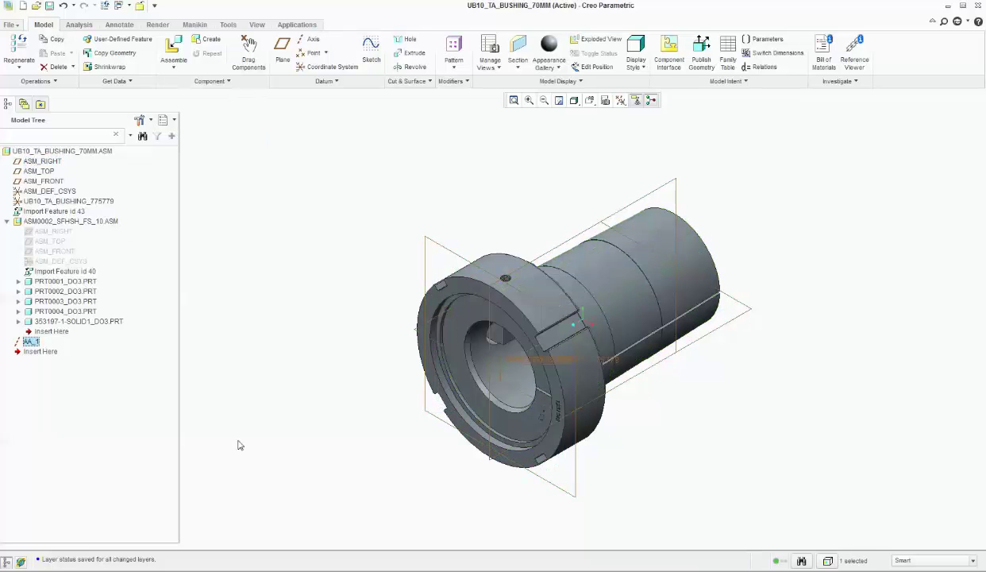
left_click(8, 220)
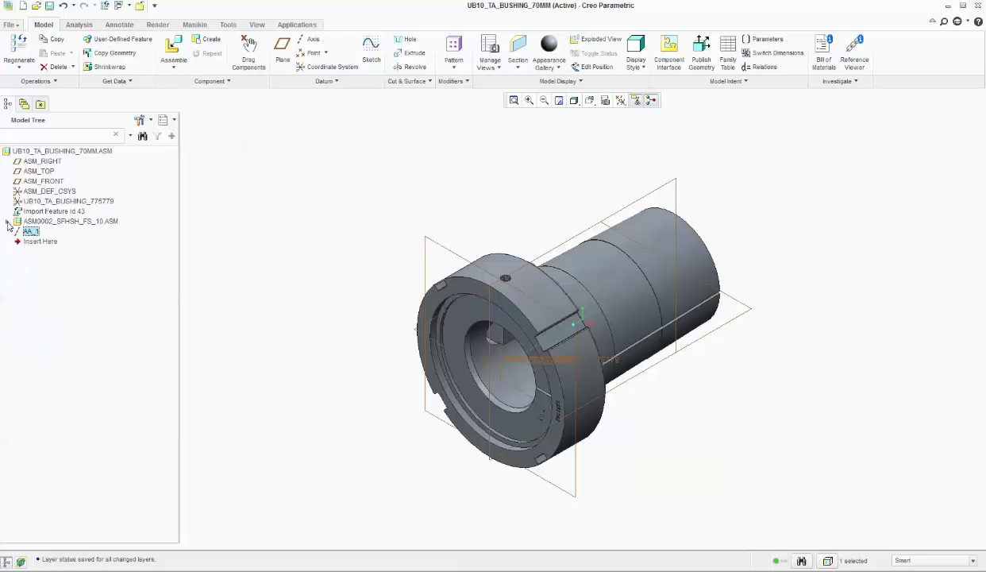
left_click_drag(31, 231, 31, 213)
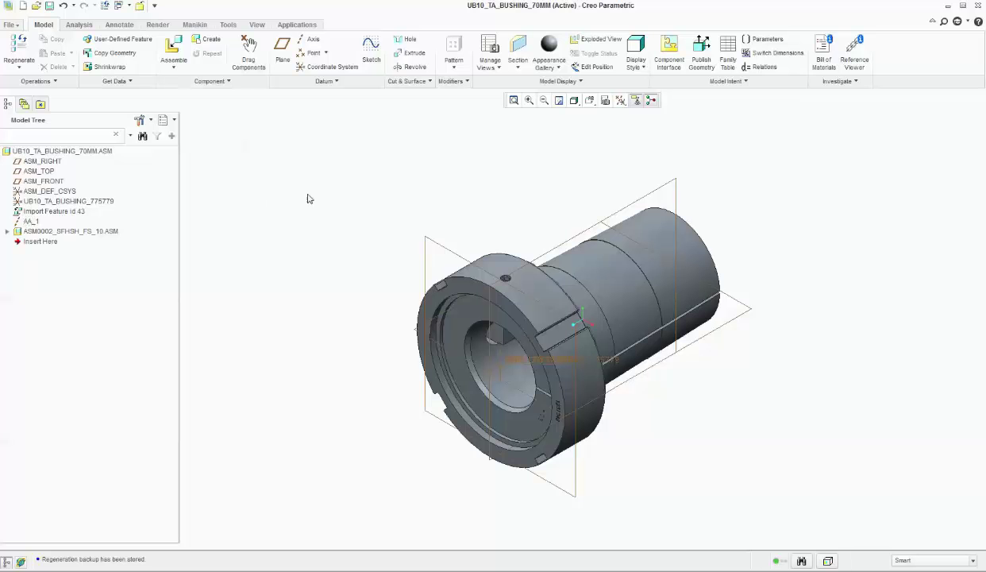
Save the 70MM bushing and return to UB10_TA_BUSHING_INTG.ASM
key("ctrl+s")
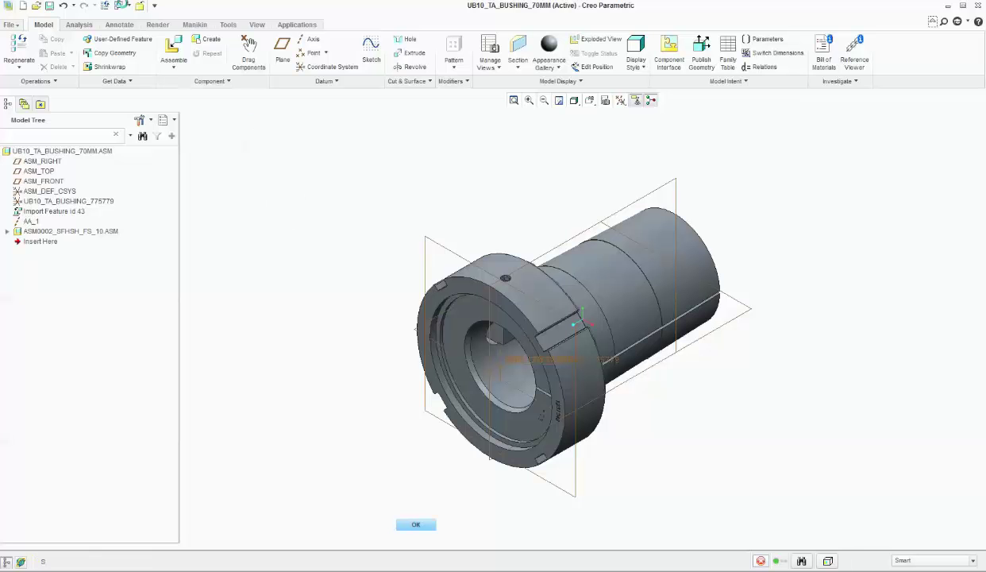
left_click(126, 8)
left_click(137, 23)
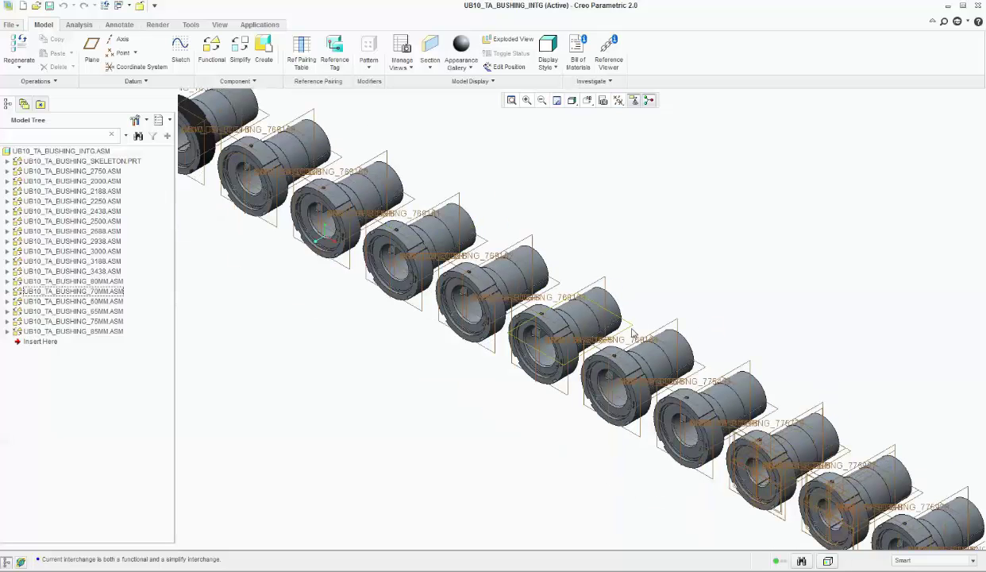
Open UB10_TA_BUSHING_60MM.ASM and create a datum axis through its ASM_RIGHT and ASM_TOP planes, ordered before ASM0002_AFQAF_SGSG.ASM
left_click(99, 301)
right_click(101, 307)
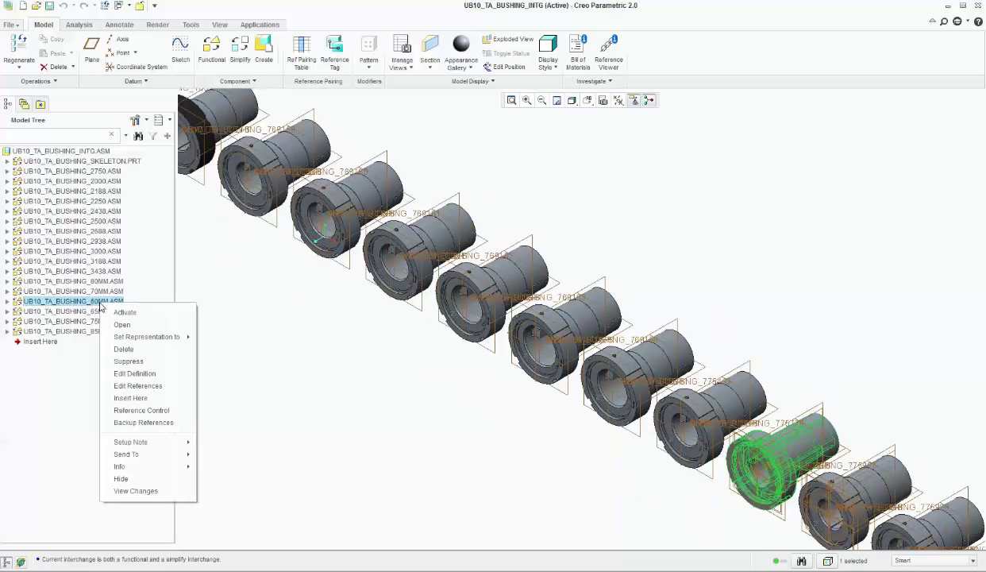
left_click(121, 316)
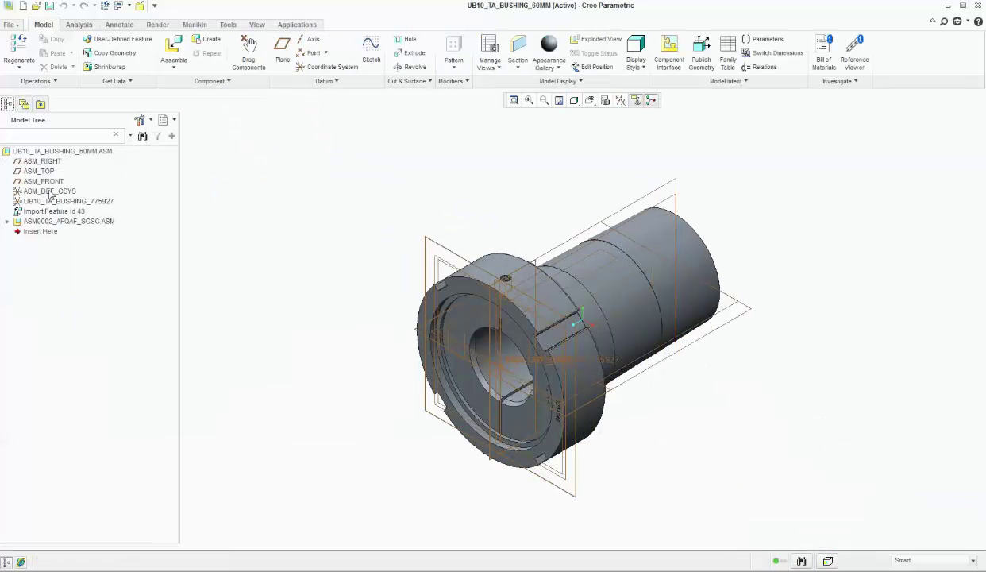
left_click(40, 161)
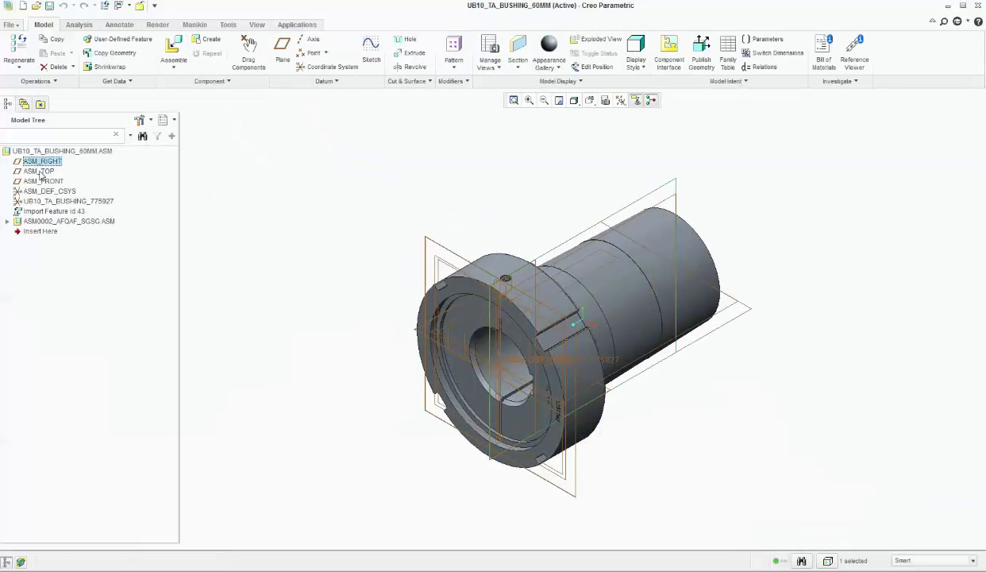
left_click(38, 170, "ctrl")
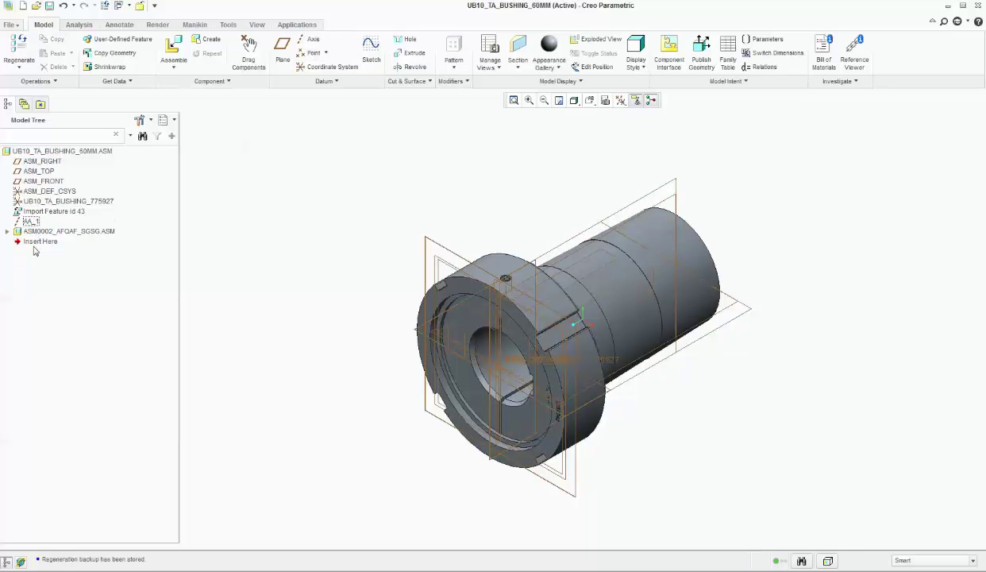
Hide the ASM_RIGHT, ASM_TOP and ASM_FRONT planes and ASM_DEF_CSYS inside ASM0002_AFQAF_SGSG.ASM
left_click(7, 231)
left_click(54, 241)
left_click(60, 271, "shift")
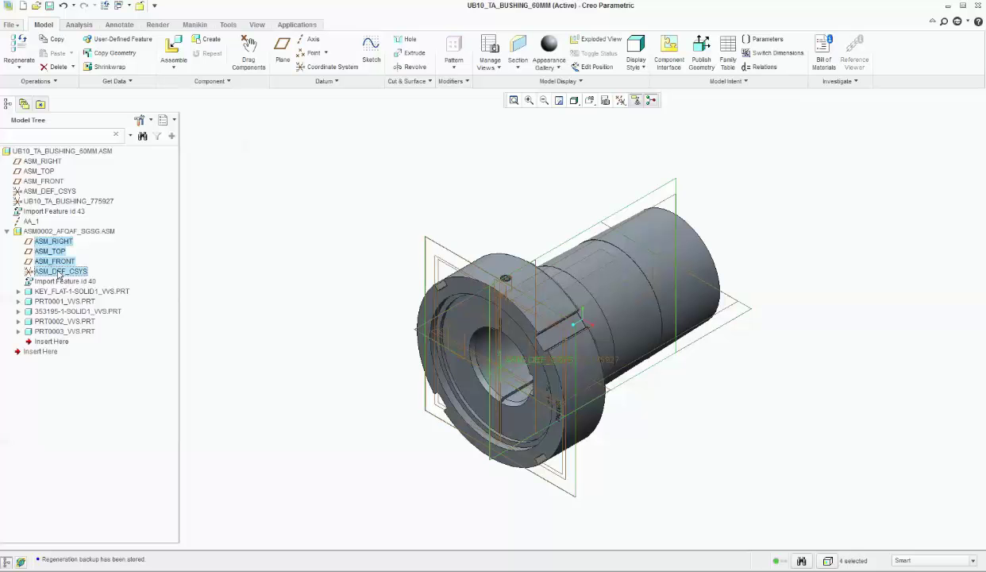
right_click(67, 272)
left_click(79, 312)
Display the layer tree of the 60MM bushing and save the status of the Hidden Items layer
left_click(169, 119)
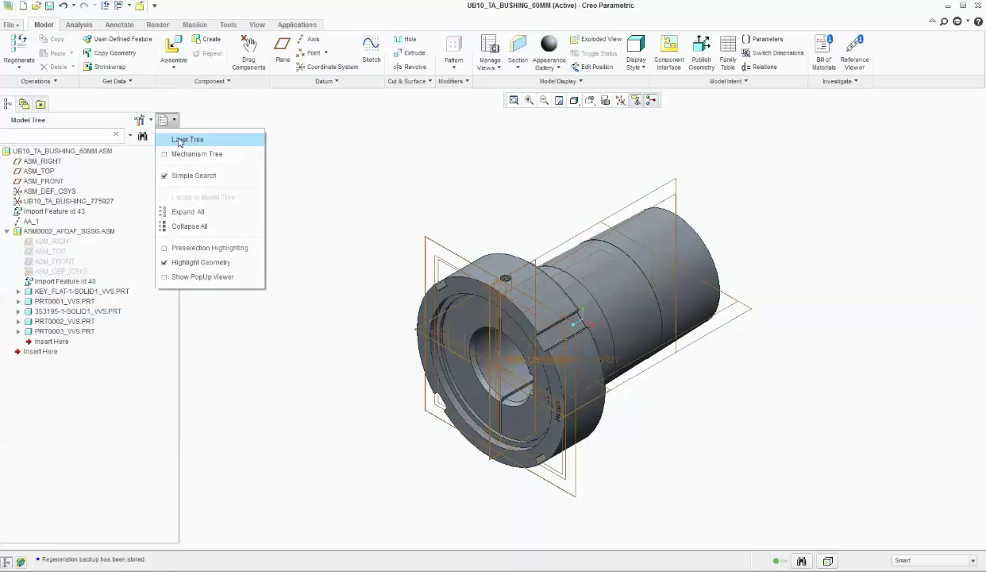
left_click(185, 139)
right_click(51, 161)
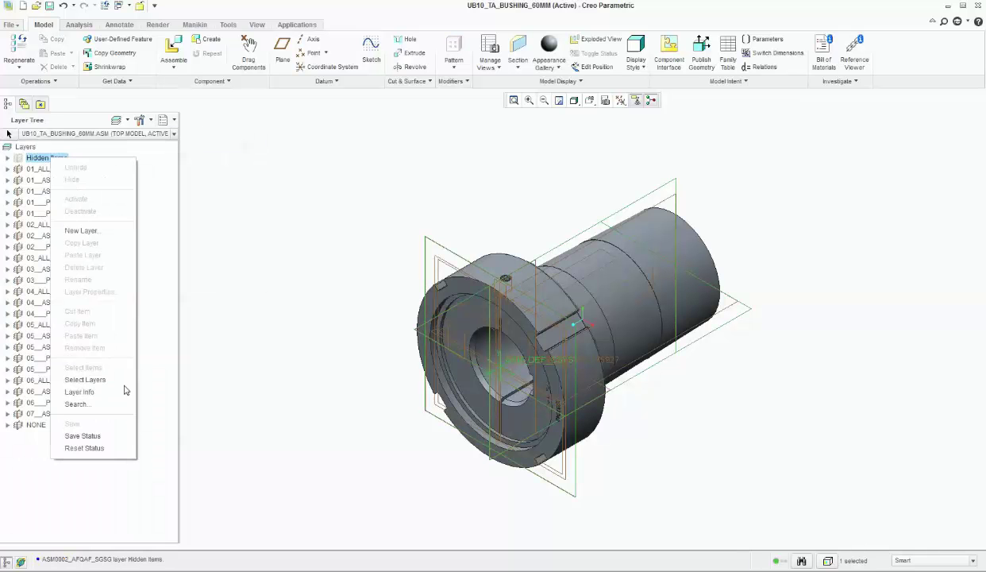
left_click(101, 436)
Hide the 60MM bushing's 01___PRT_ALL_DTM_PLN and 01___PRT_DEF_DTM_PLN layers, save their status and return to the model tree
left_click(79, 202)
left_click(82, 213, "shift")
right_click(82, 213)
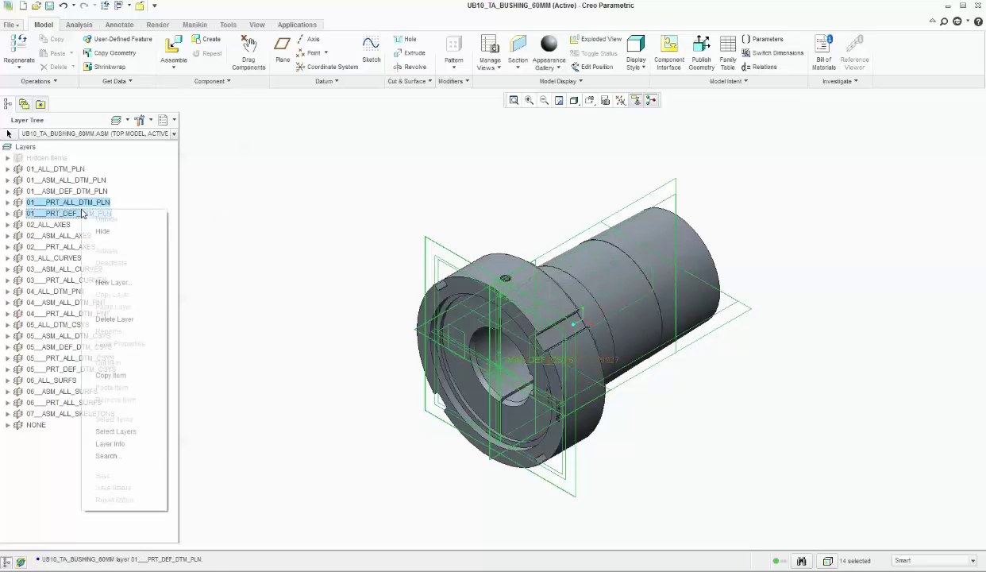
left_click(101, 230)
right_click(82, 210)
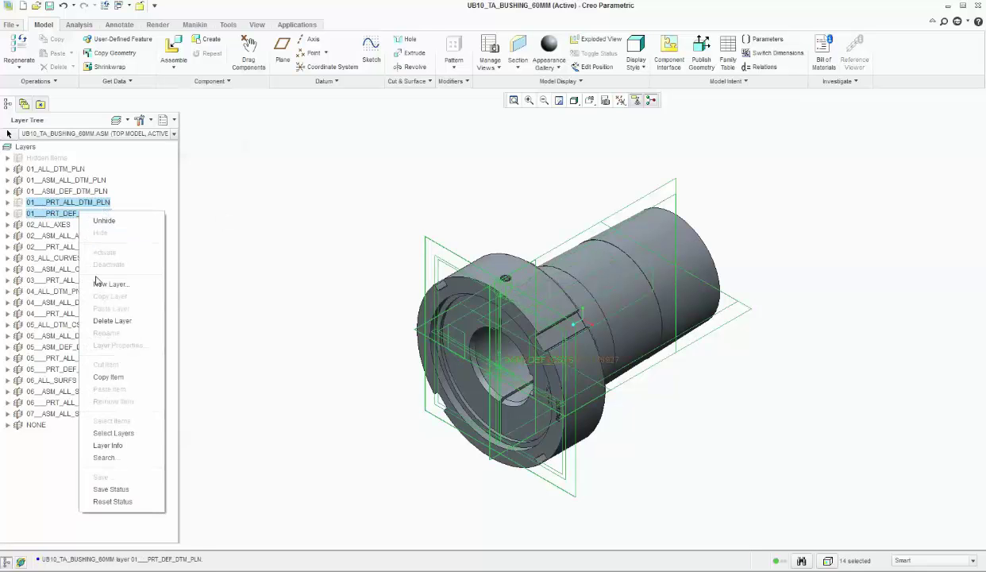
left_click(131, 488)
left_click(174, 120)
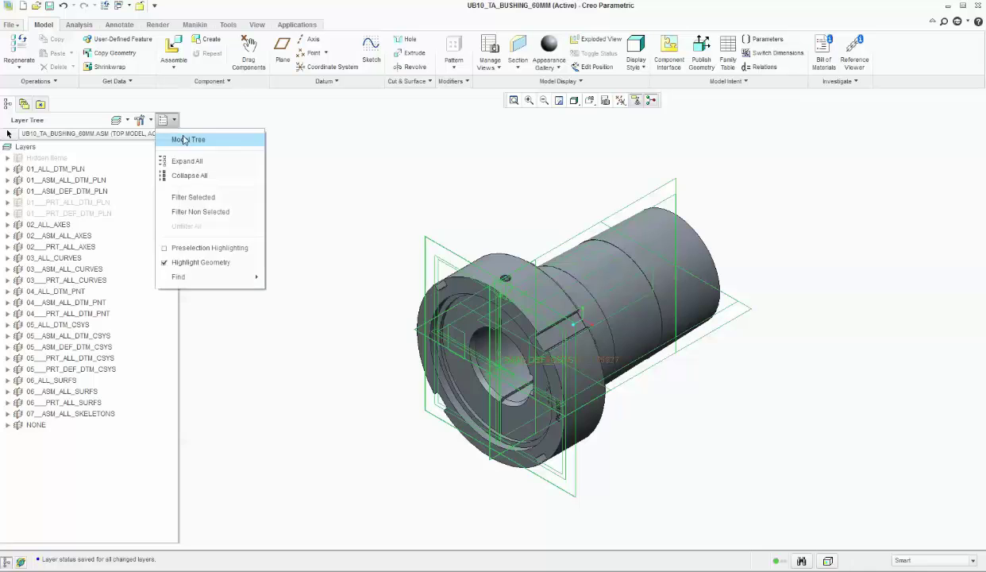
left_click(185, 138)
Save the 60MM bushing and return to UB10_TA_BUSHING_INTG.ASM
scroll(552, 275, "up", 3)
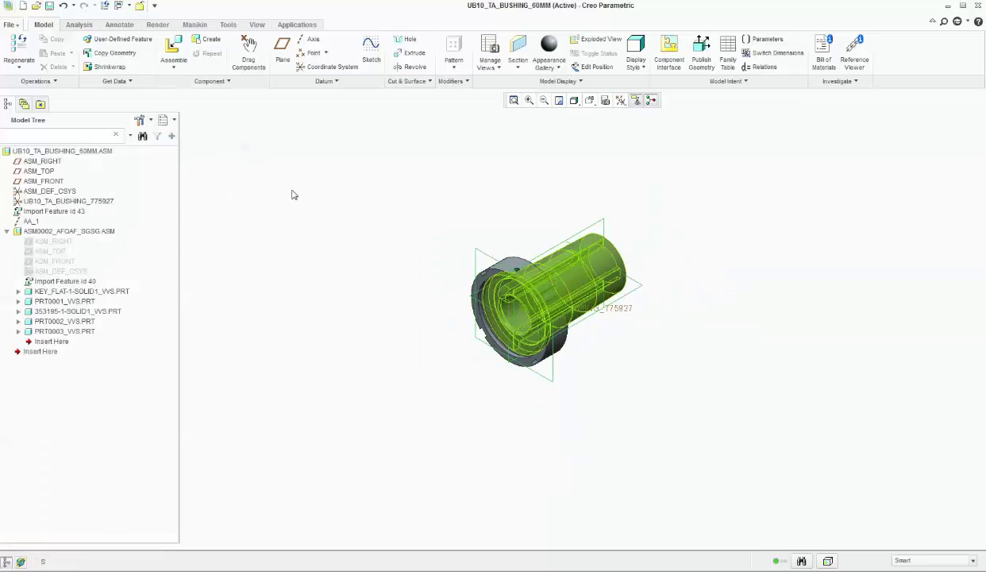
key("ctrl+s")
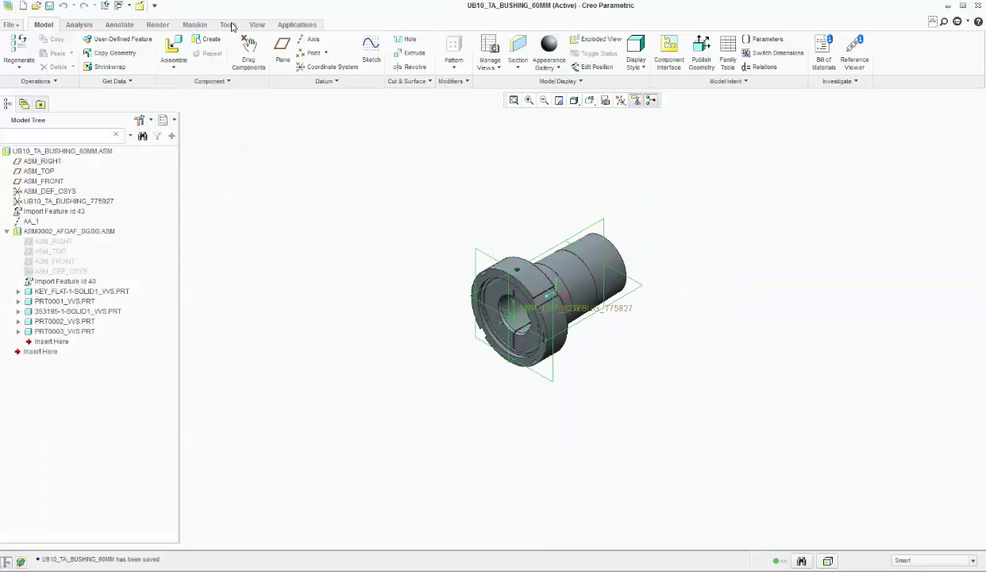
left_click(124, 7)
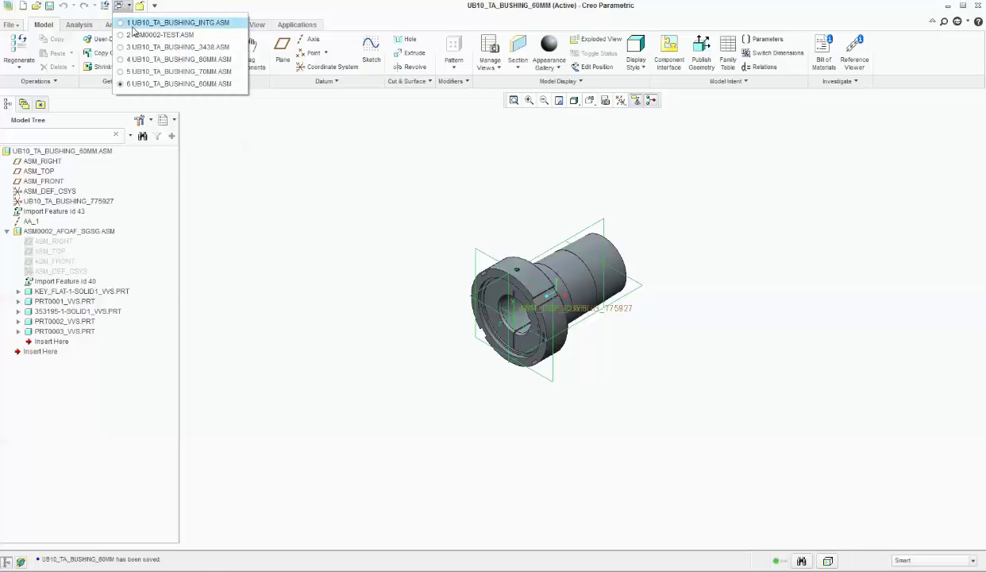
left_click(131, 23)
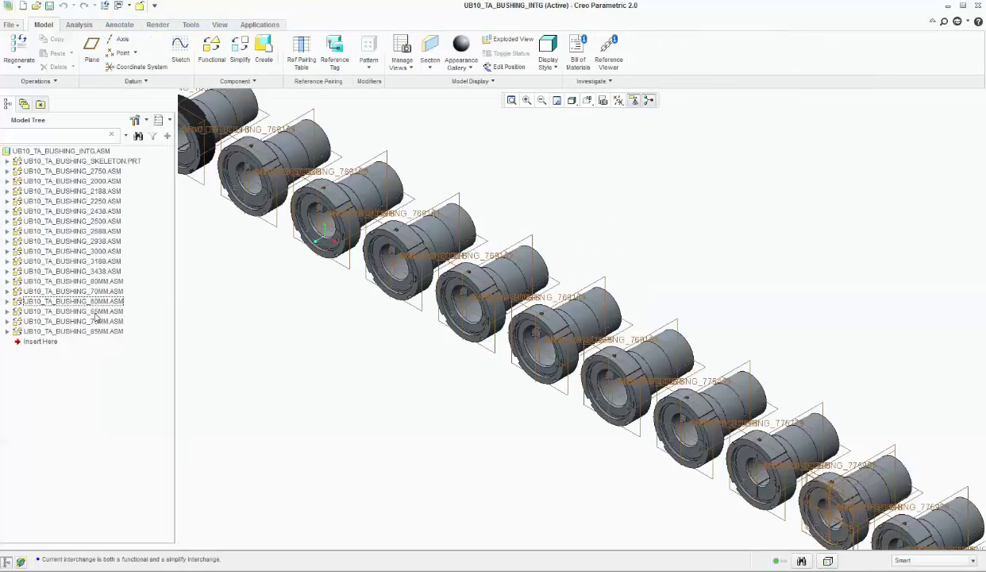
Open UB10_TA_BUSHING_65MM.ASM and hide the ASM_RIGHT, ASM_TOP and ASM_FRONT planes and ASM_DEF_CSYS inside ASM0002_SGSS_SGHDHD.ASM
left_click(93, 310)
right_click(92, 316)
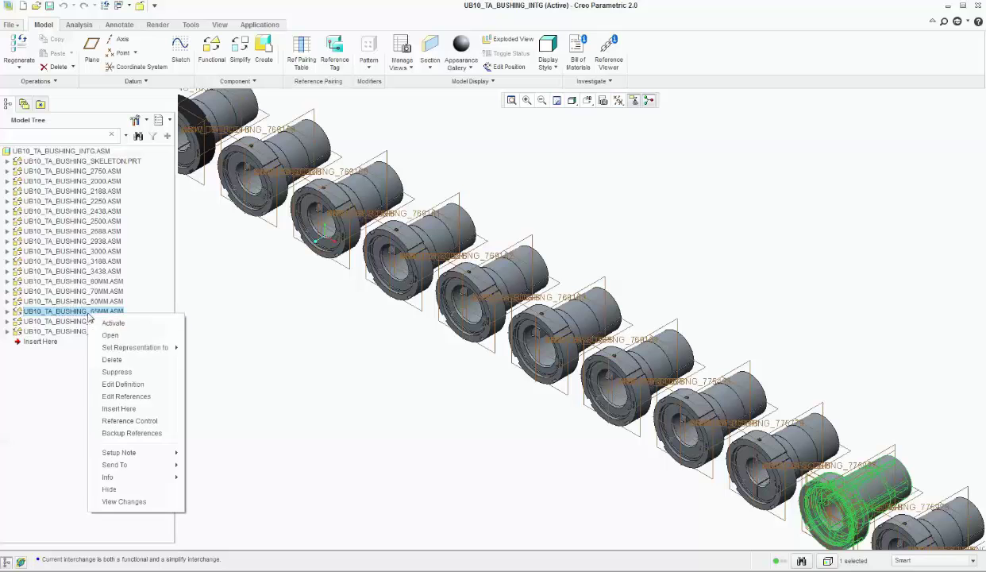
left_click(104, 332)
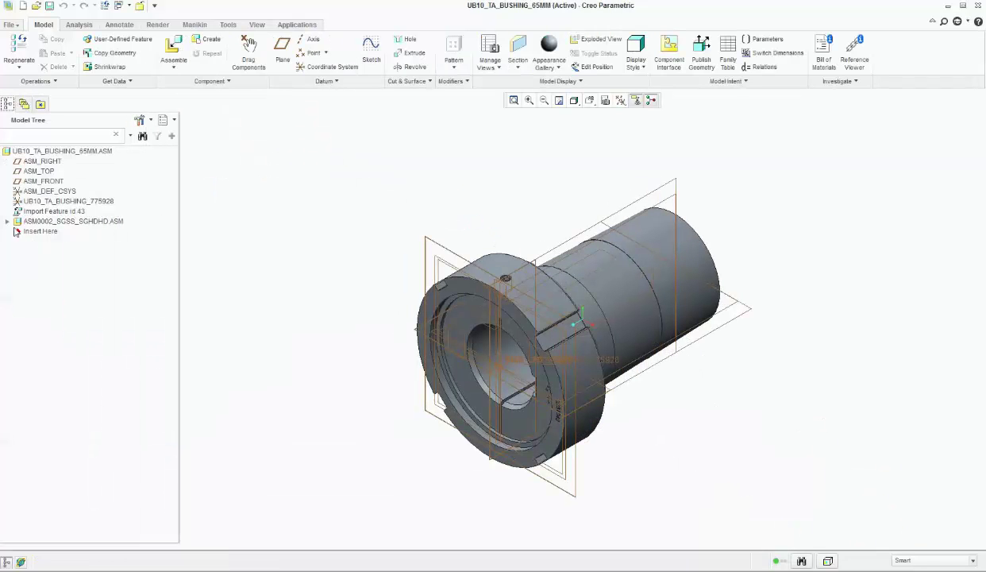
left_click(7, 221)
left_click(47, 231)
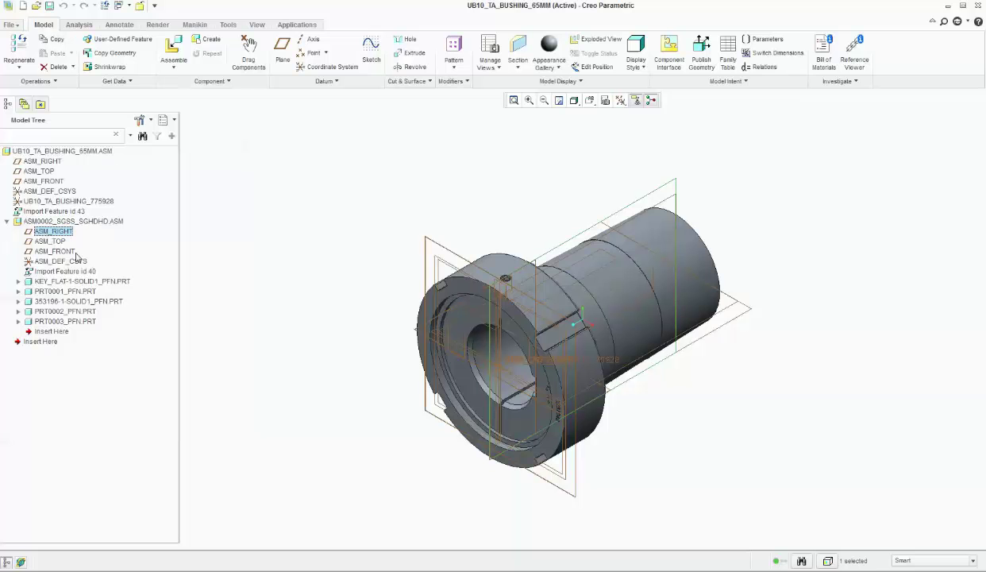
left_click(59, 261, "shift")
right_click(58, 263)
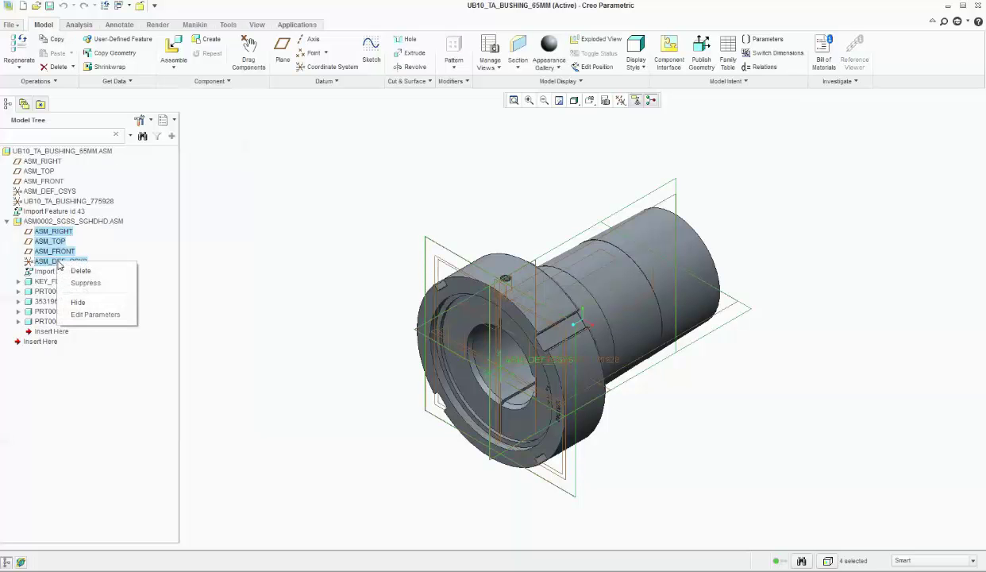
left_click(78, 303)
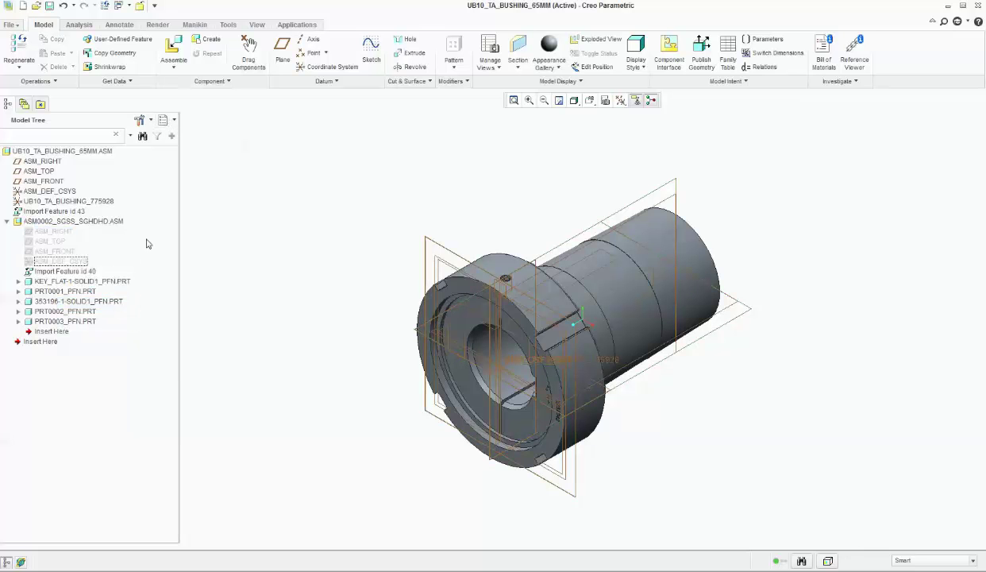
Display the layer tree of the 65MM bushing and save the status of the Hidden Items layer
left_click(166, 121)
left_click(182, 139)
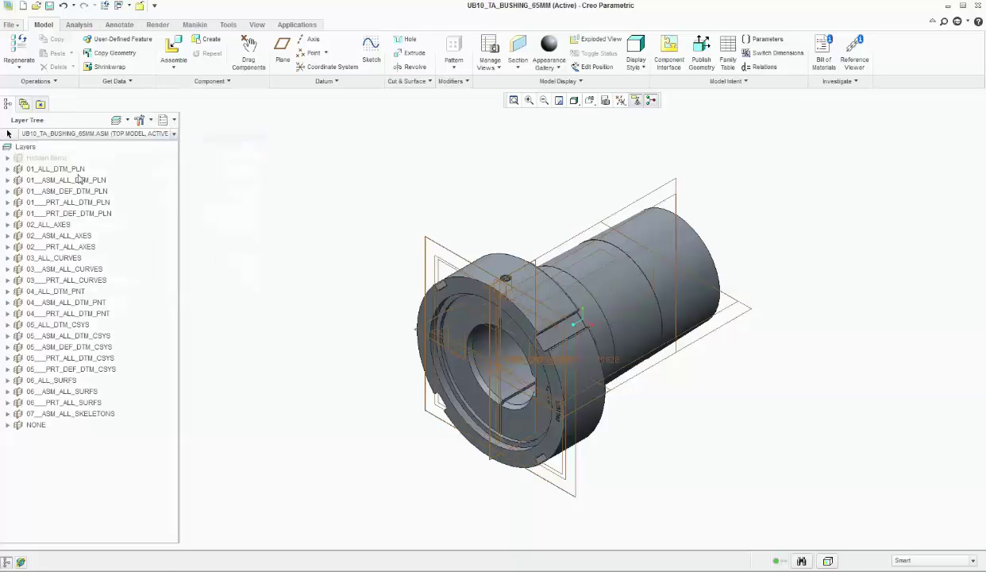
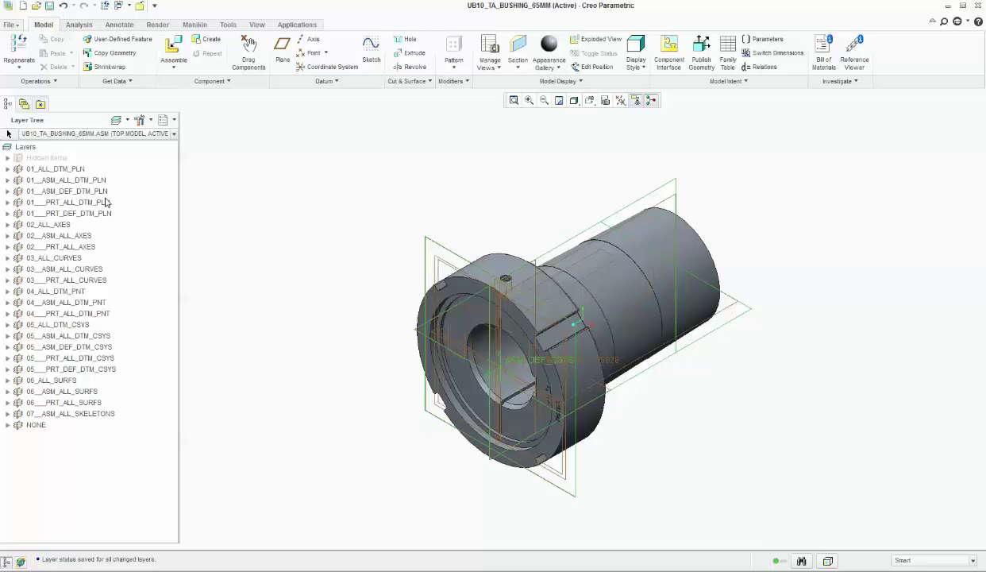
Hide the 65MM bushing's 01___PRT_ALL_DTM_PLN and 01___PRT_DEF_DTM_PLN layers, save their status and return to the model tree
left_click_drag(79, 202, 83, 215)
right_click(83, 215)
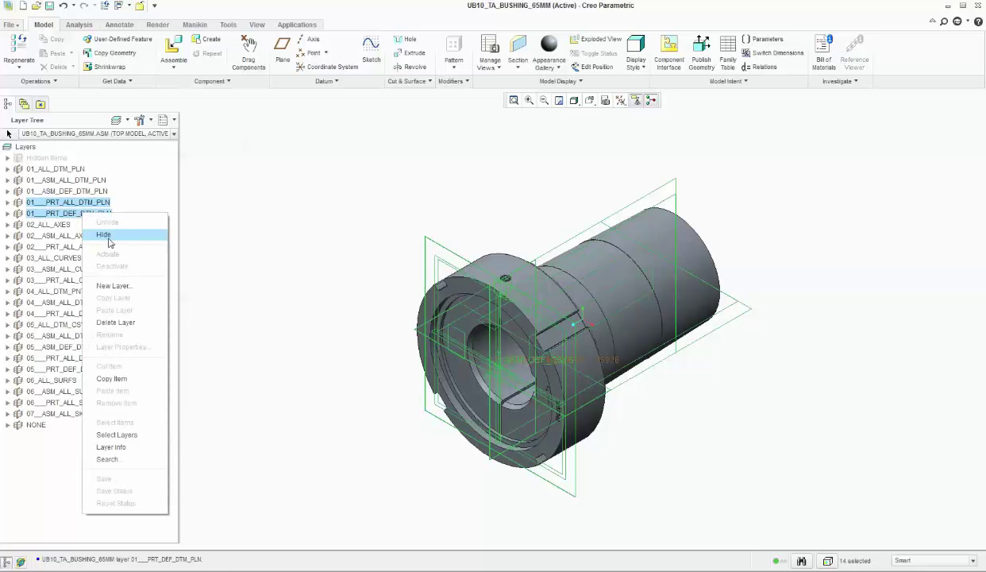
left_click(109, 235)
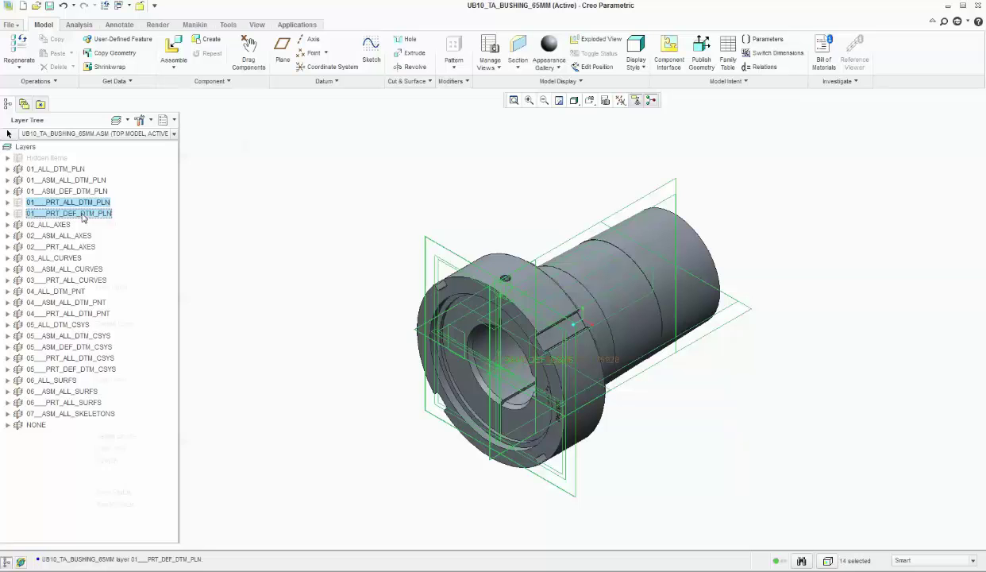
right_click(84, 212)
left_click(133, 493)
left_click(165, 121)
left_click(188, 138)
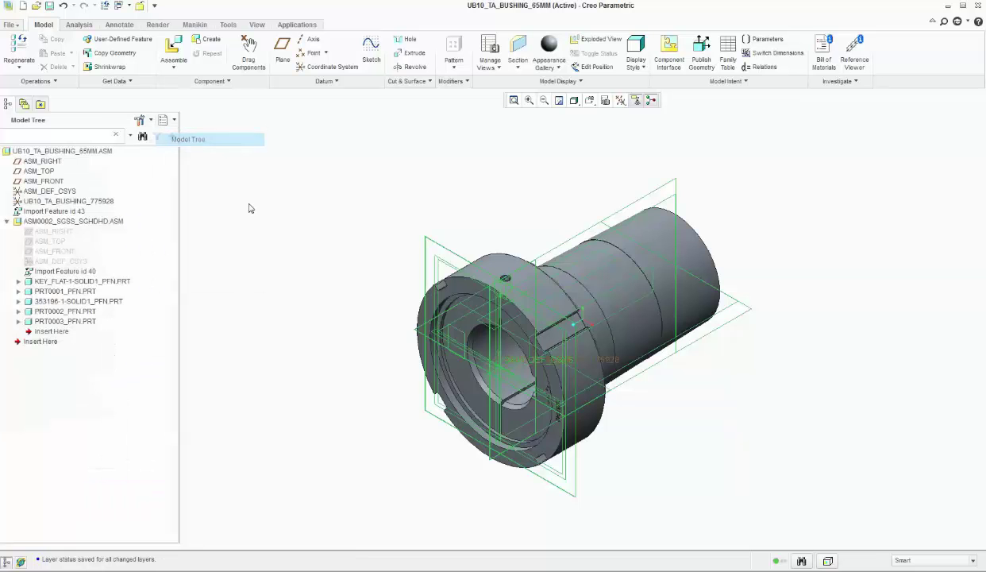
Create a datum axis through the ASM_RIGHT and ASM_TOP planes and reorder it before ASM0002_SGSS_SGHDHD.ASM
left_click(7, 221)
left_click(43, 162)
left_click(40, 170, "ctrl")
left_click(308, 39)
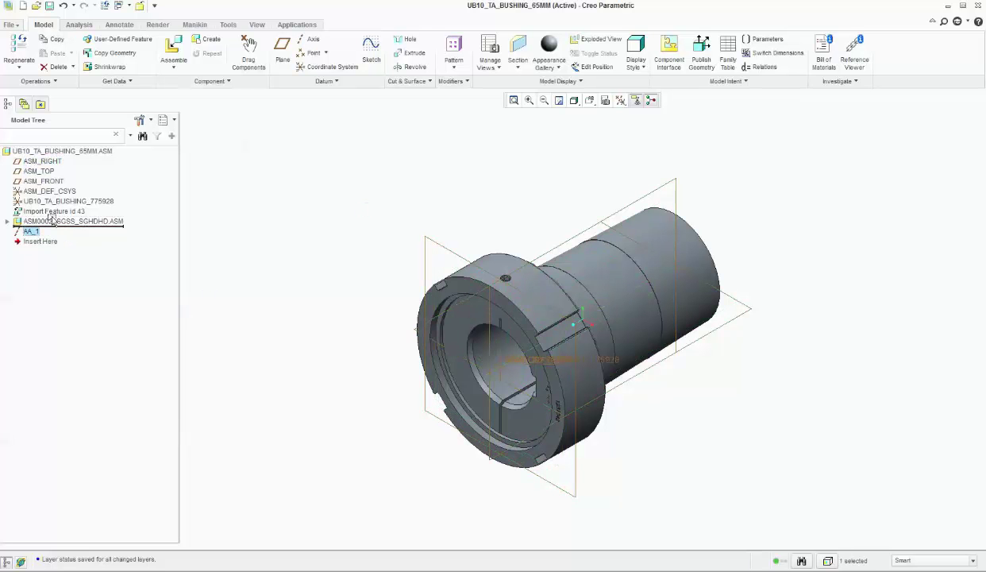
Return to UB10_TA_BUSHING_INTG.ASM and open UB10_TA_BUSHING_75MM.ASM
left_click(119, 6)
left_click(139, 24)
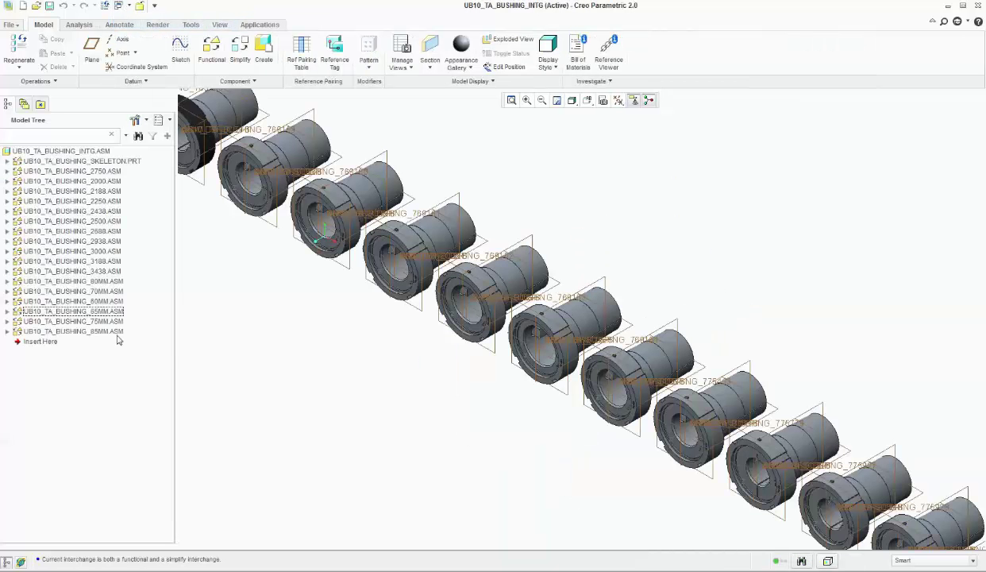
left_click(90, 322)
right_click(89, 322)
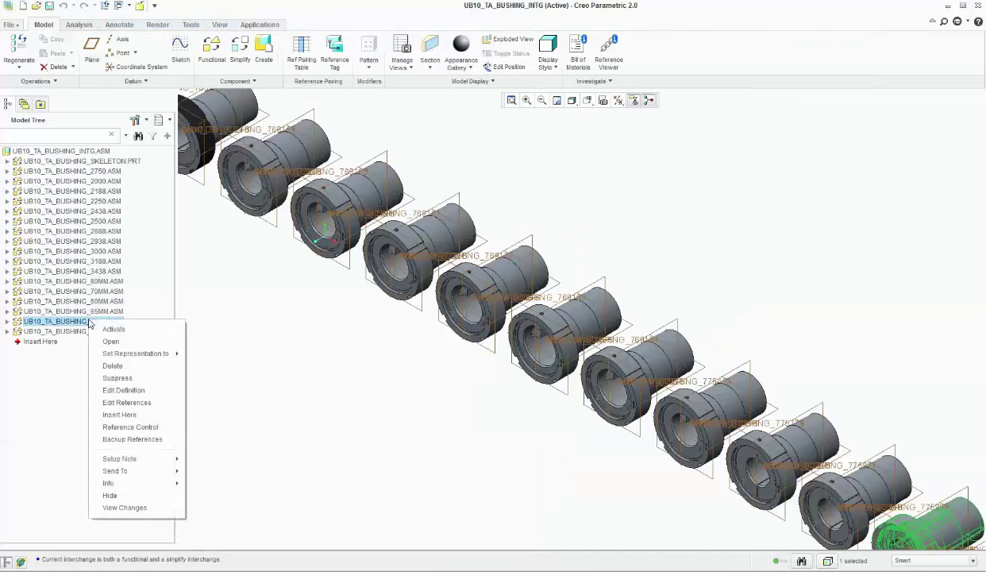
left_click(110, 341)
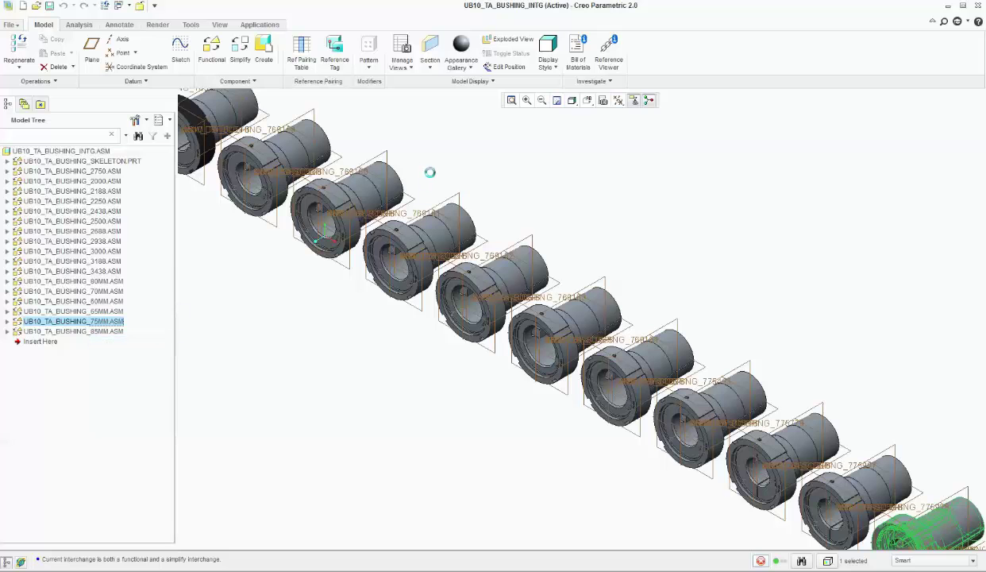
left_click(39, 161)
left_click(52, 171, "ctrl")
left_click(309, 39)
right_click(35, 244)
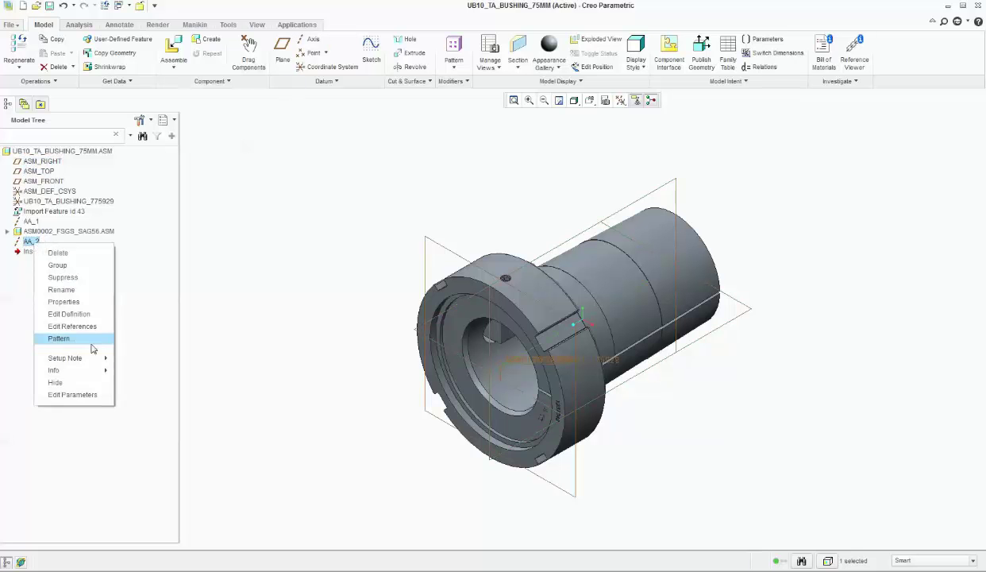
left_click(62, 252)
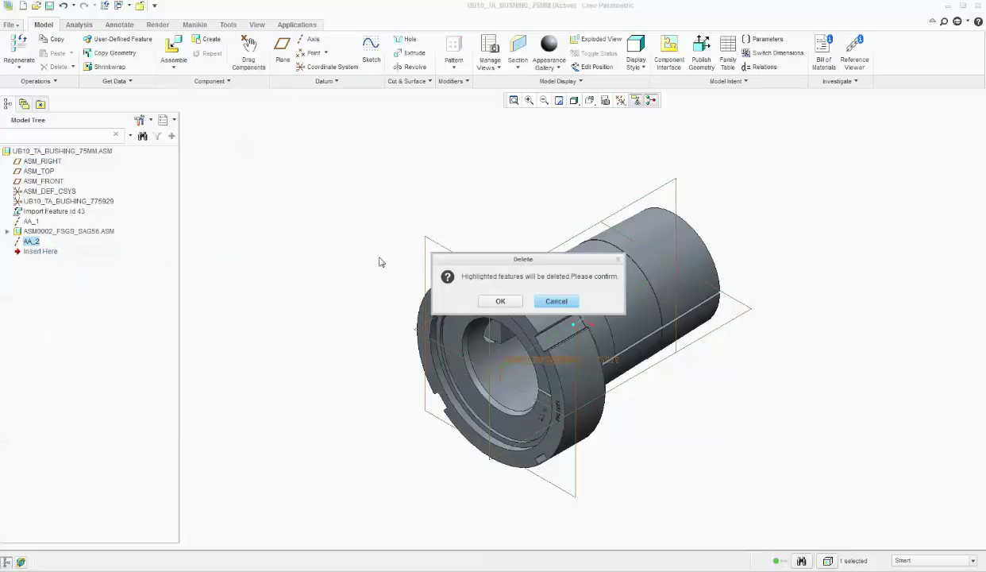
left_click(497, 300)
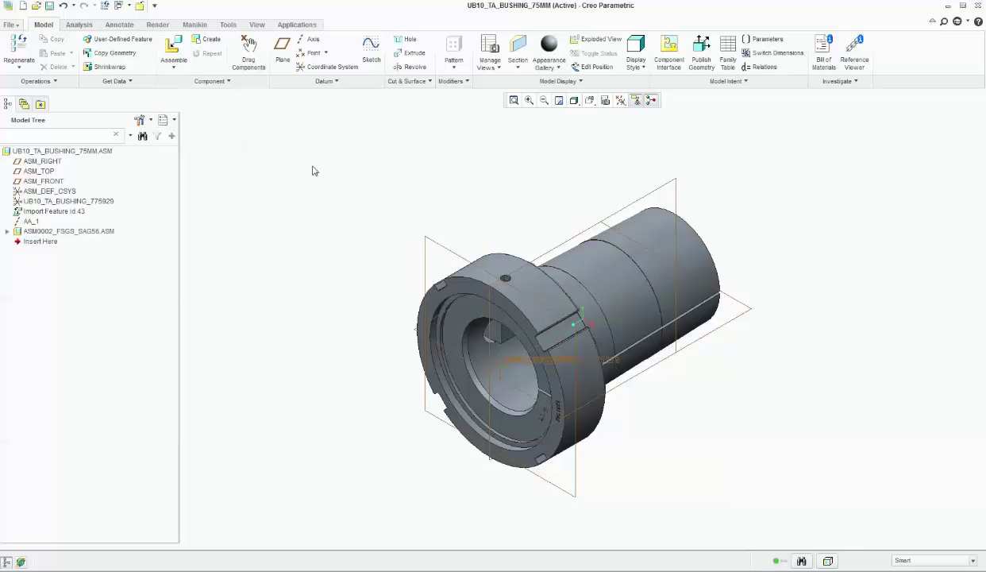
Save the 75MM bushing and return to UB10_TA_BUSHING_INTG.ASM
key("ctrl+s")
left_click(119, 6)
left_click(178, 22)
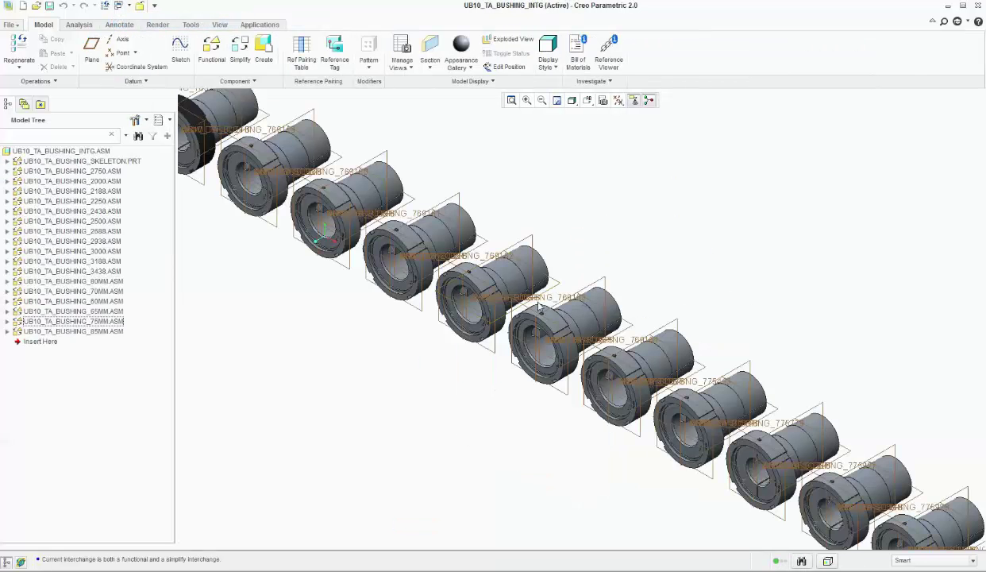
Locate the 85MM bushing in the assembly and examine its displayed datums
left_click(93, 330)
scroll(892, 368, "up", 2)
left_click(892, 367)
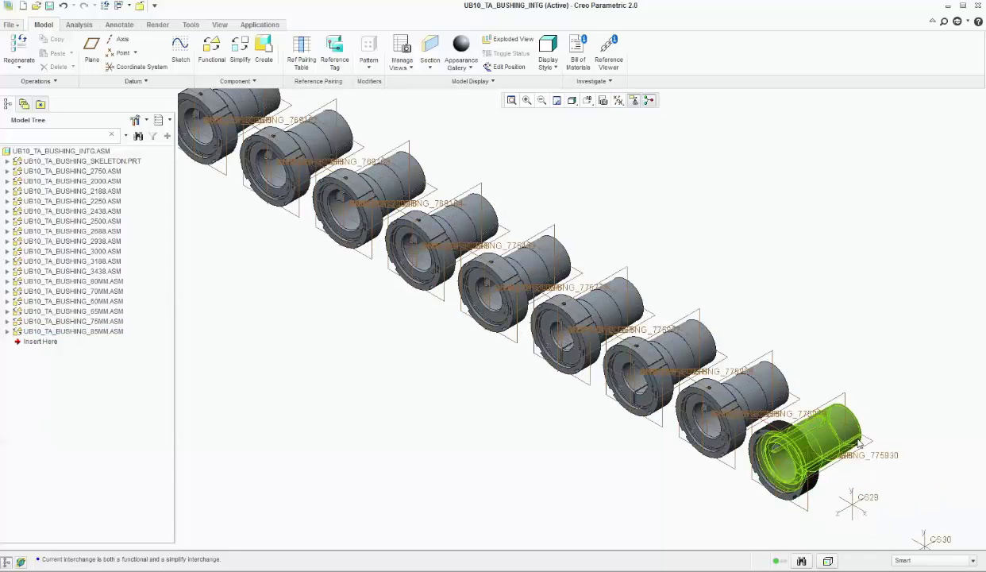
Examine the full row of bushings and compare the matching datum planes on the first few subassemblies
scroll(905, 397, "up", 3)
scroll(858, 448, "down", 6)
scroll(456, 231, "up", 5)
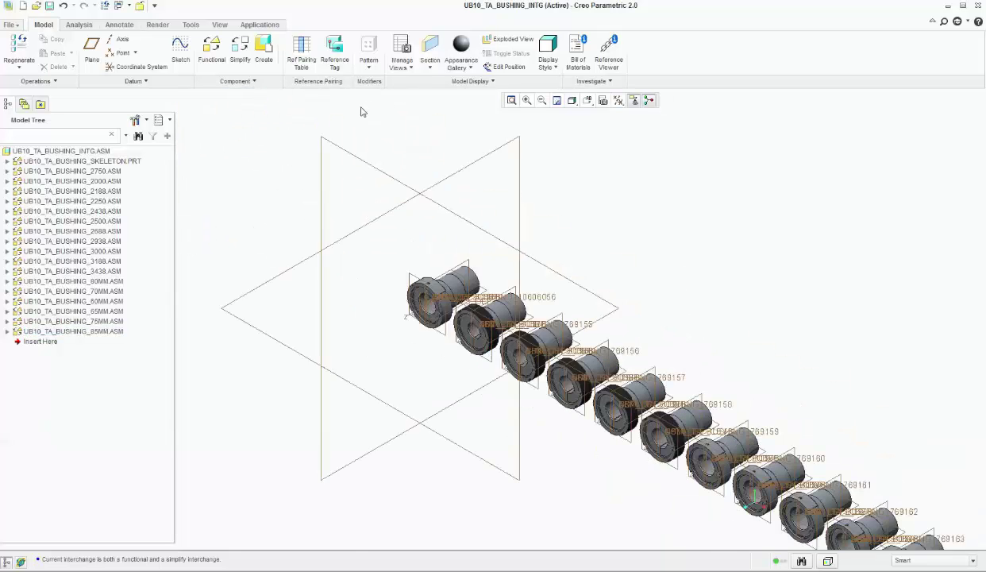
scroll(492, 137, "down", 3)
scroll(614, 176, "down", 3)
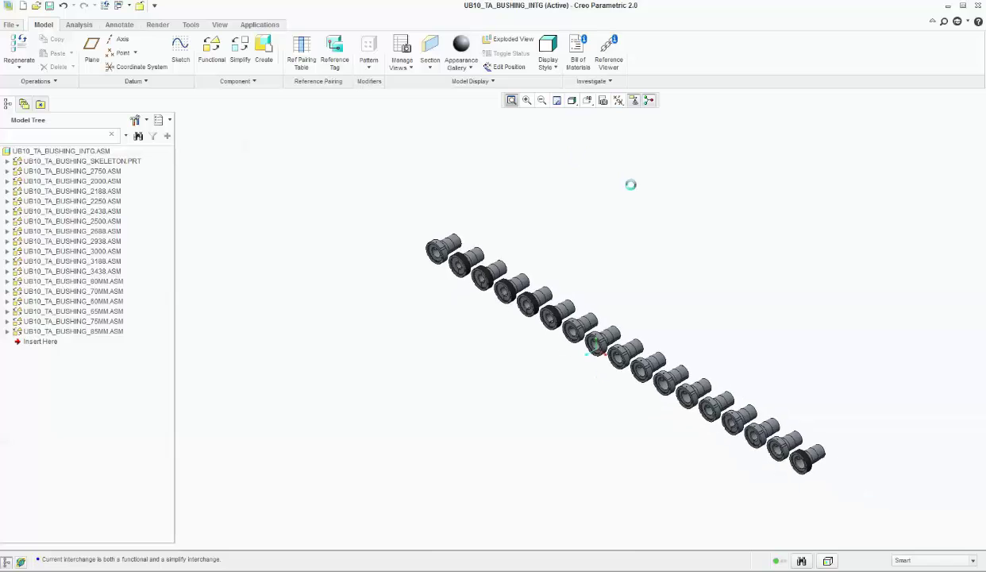
scroll(515, 227, "up", 6)
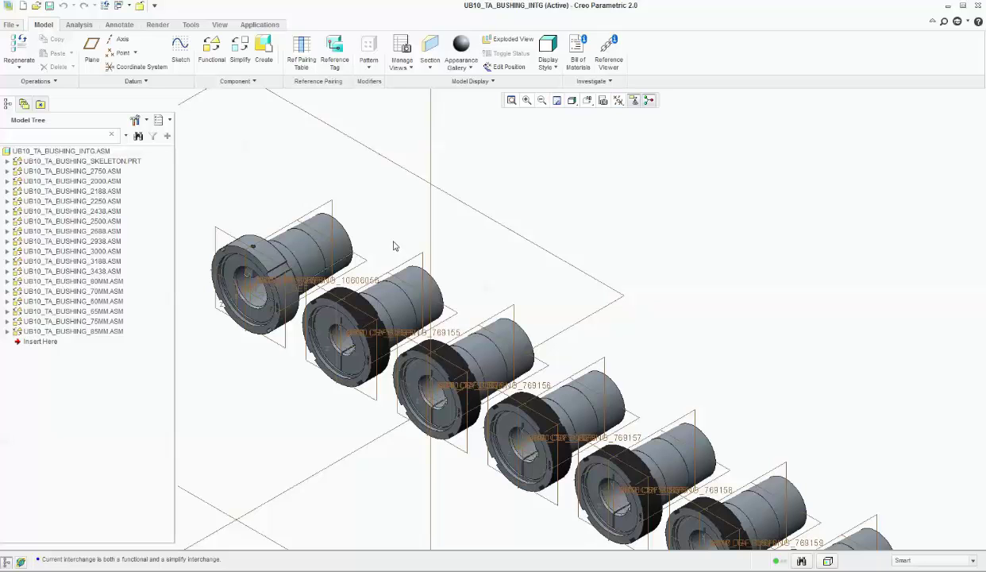
left_click(310, 241)
left_click(658, 348)
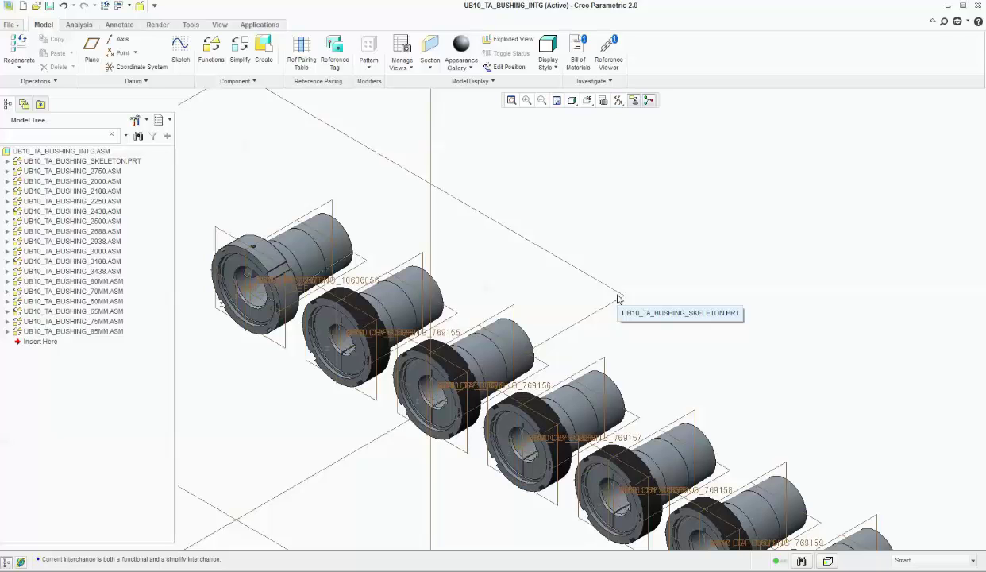
left_click(331, 208)
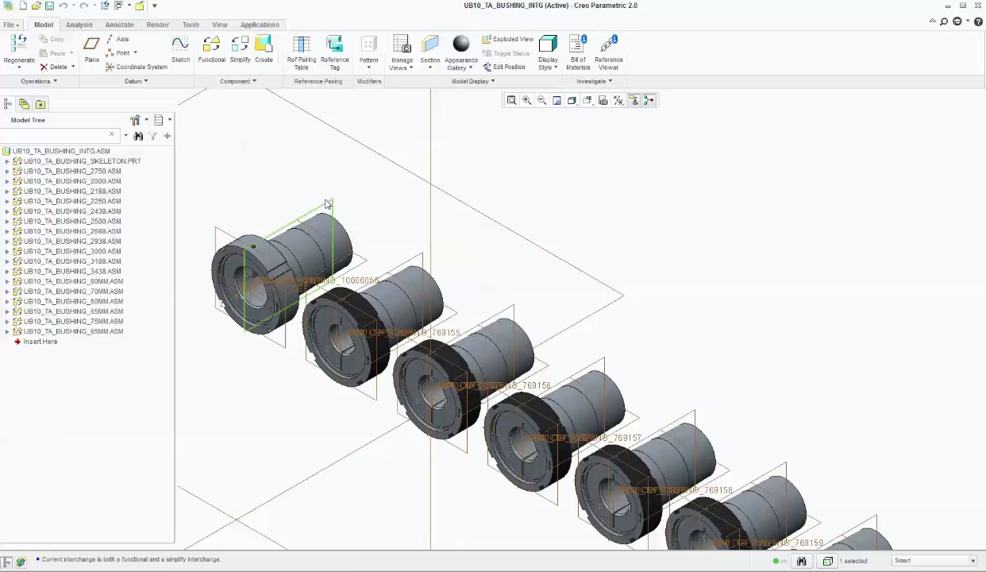
left_click(492, 298)
left_click(571, 353)
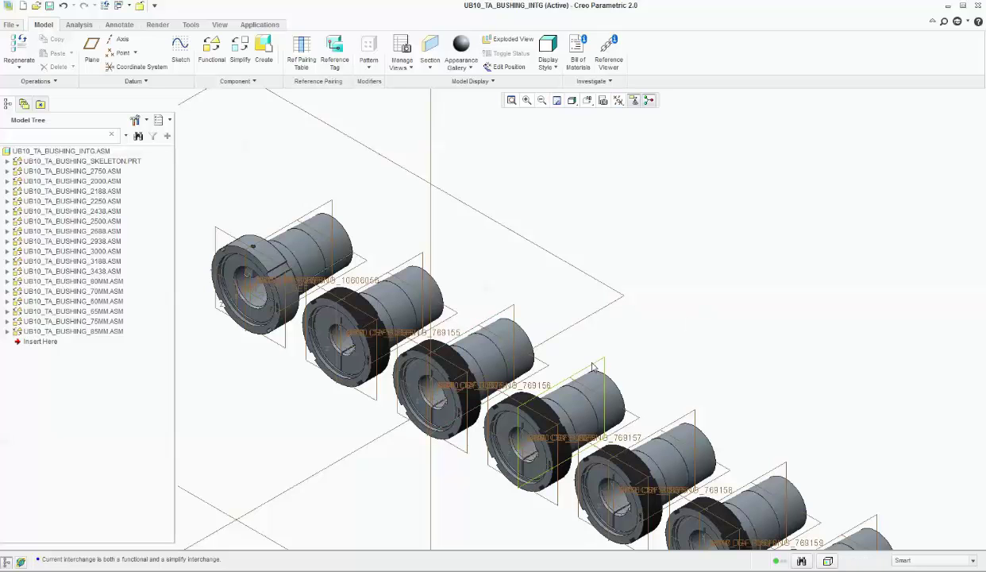
left_click(689, 357)
left_click(361, 264)
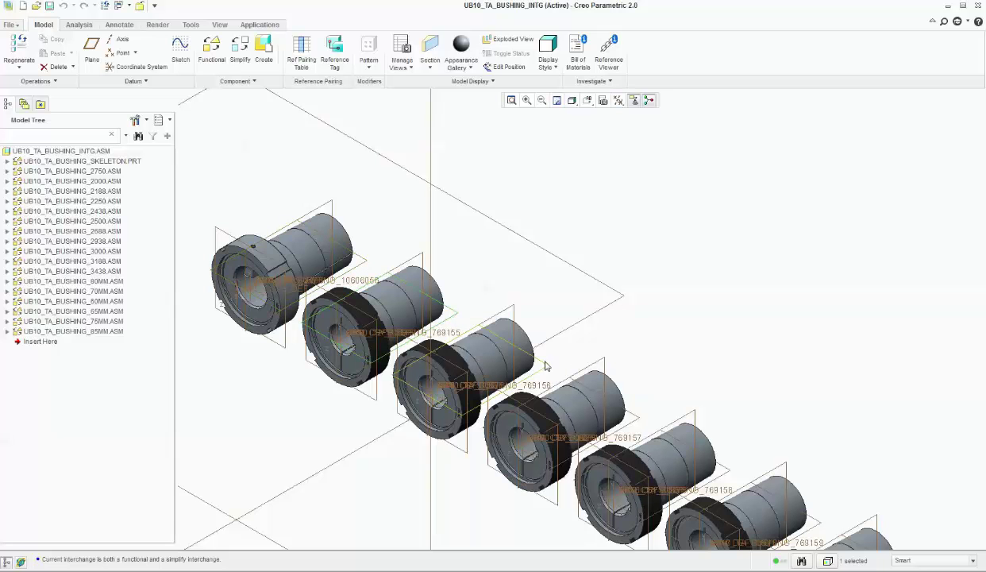
left_click(194, 259)
scroll(205, 256, "down", 3)
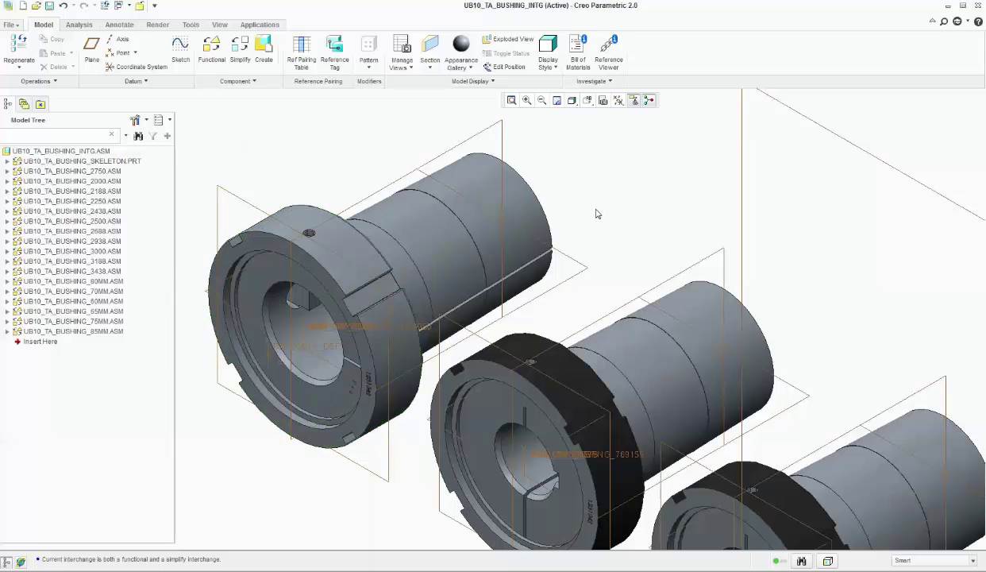
key("m")
key("d")
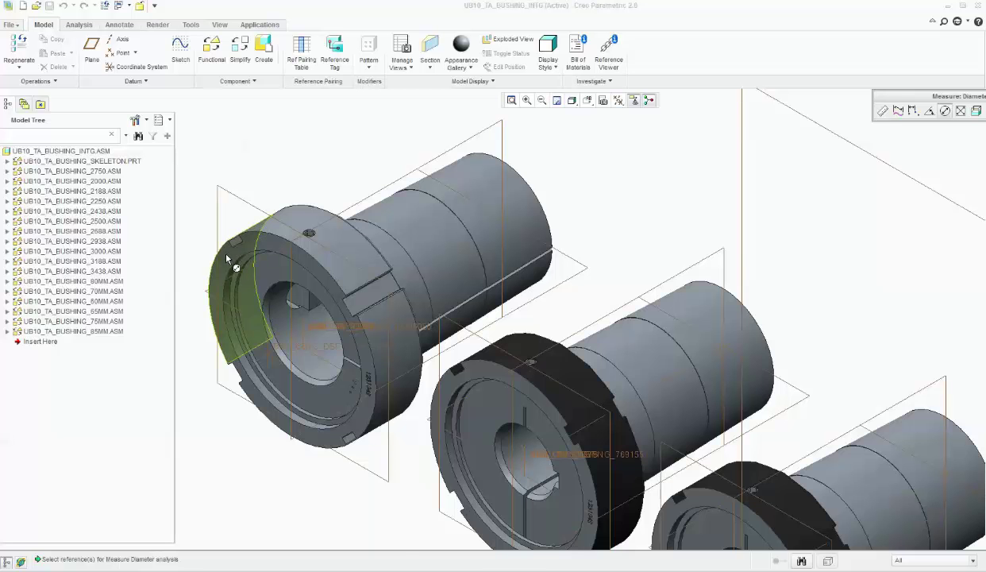
scroll(238, 239, "up", 3)
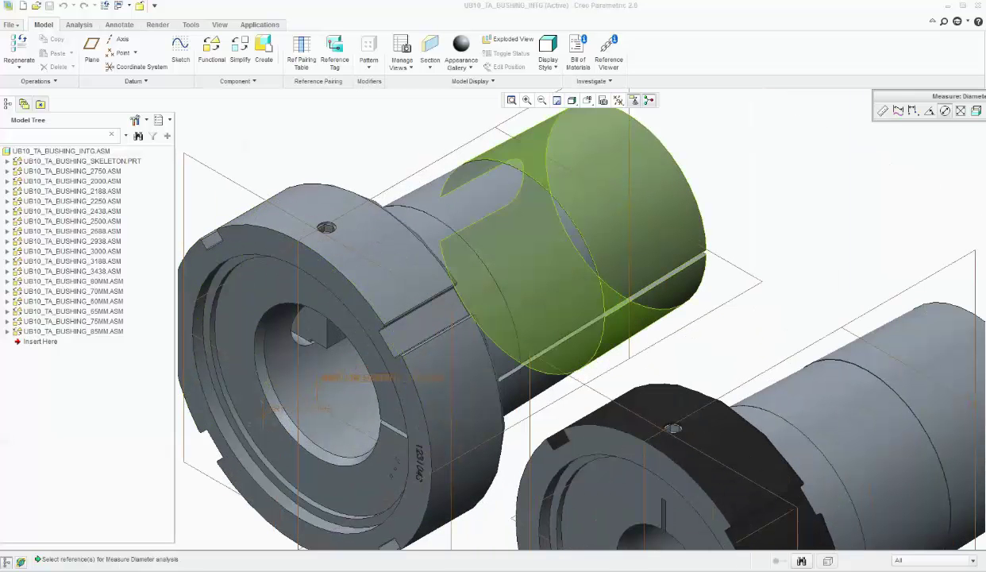
key("Escape")
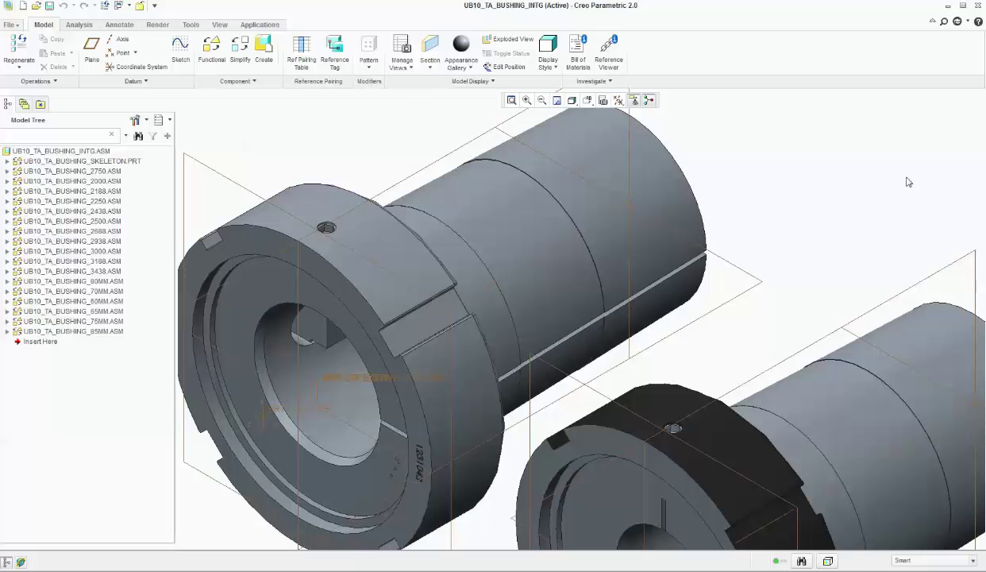
key("m")
key("s")
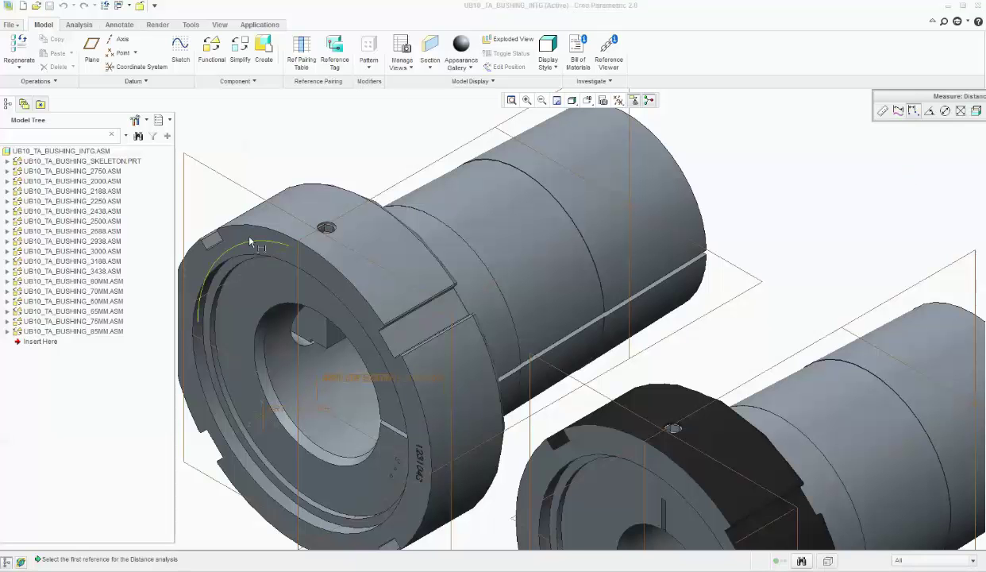
scroll(194, 260, "up", 2)
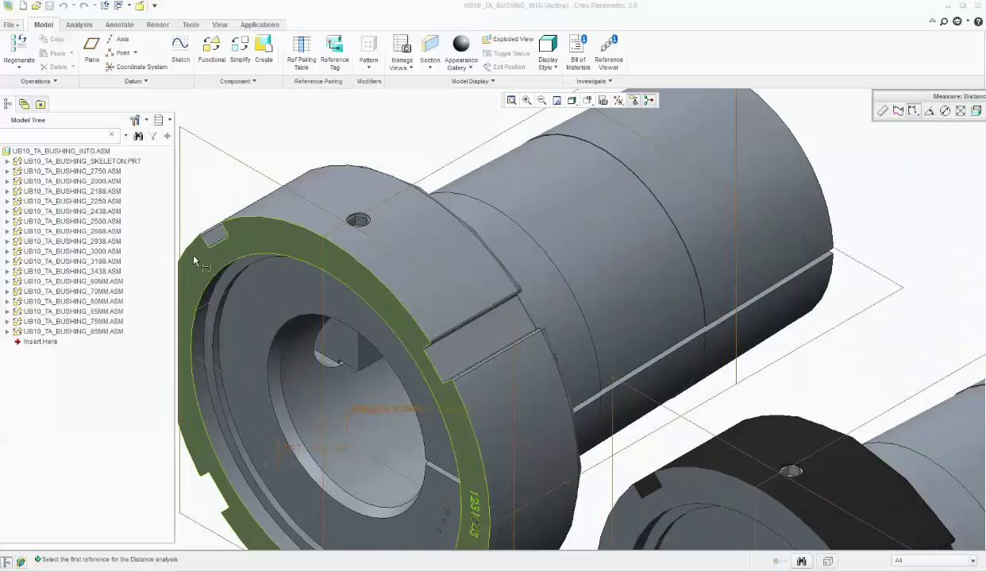
scroll(199, 250, "down", 2)
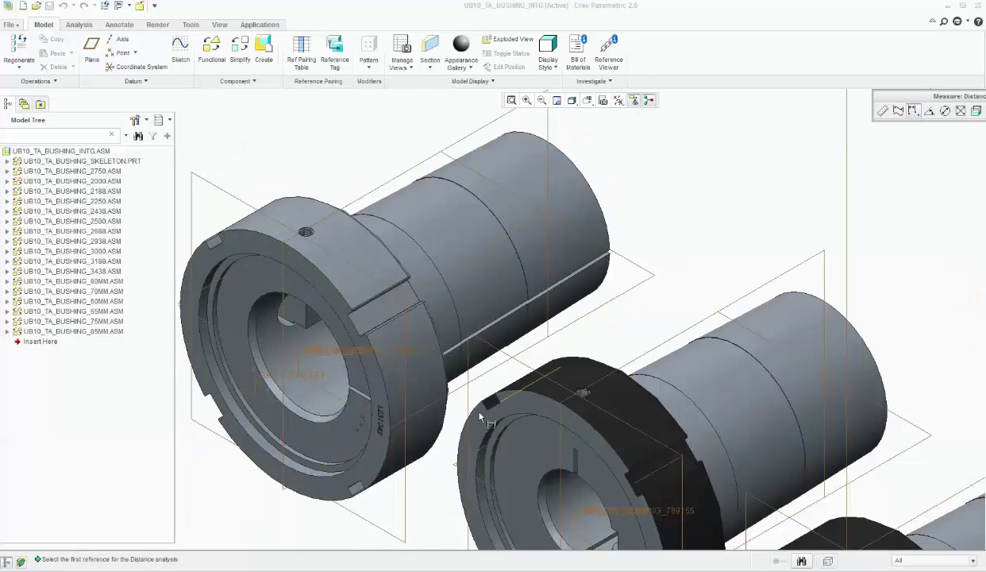
scroll(468, 403, "up", 1)
scroll(473, 402, "down", 2)
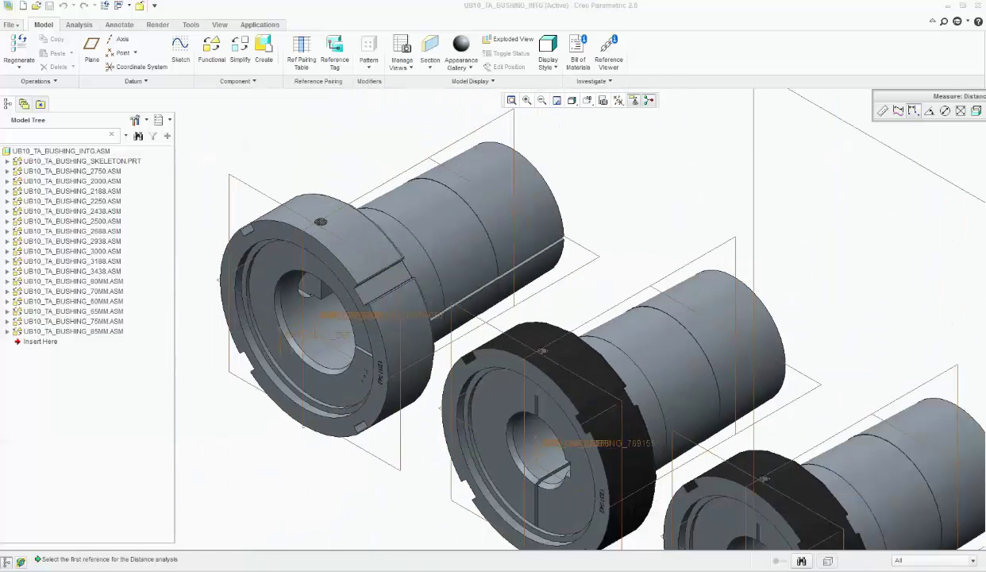
key("Escape")
scroll(435, 295, "down", 3)
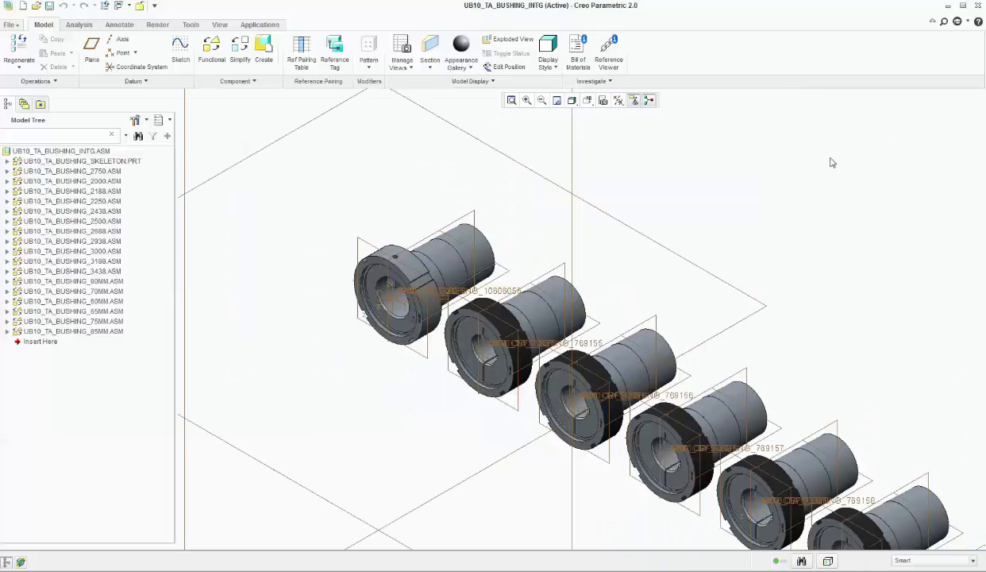
Open the Reference Pairing Table, make UB10_TA_BUSHING_2750.ASM the active component and add a new tag
left_click(299, 58)
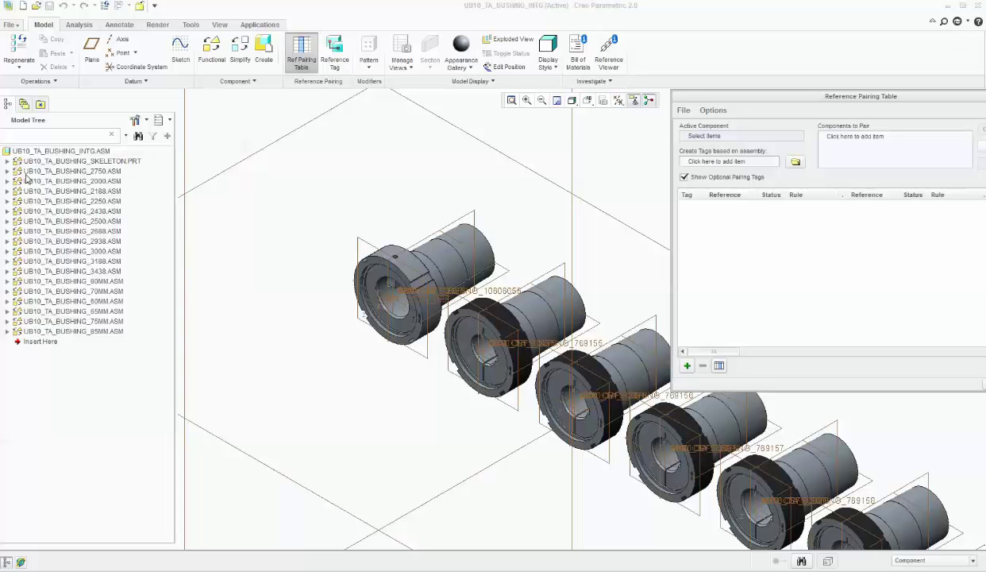
left_click(101, 172)
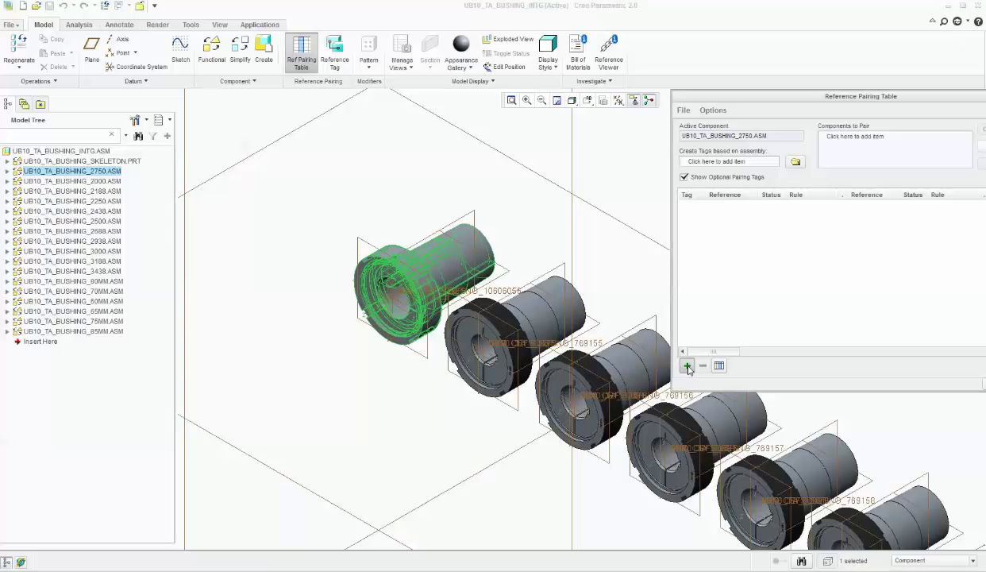
left_click(687, 367)
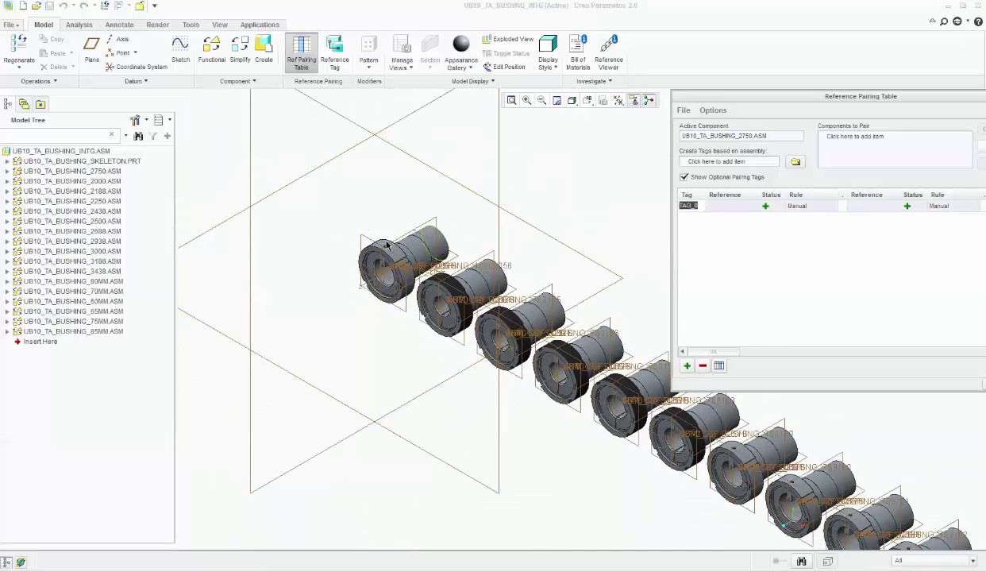
Assign the front flange face of the 2750 bushing to the tag, along with the matching faces of the next four bushings
scroll(467, 234, "up", 3)
scroll(532, 220, "down", 3)
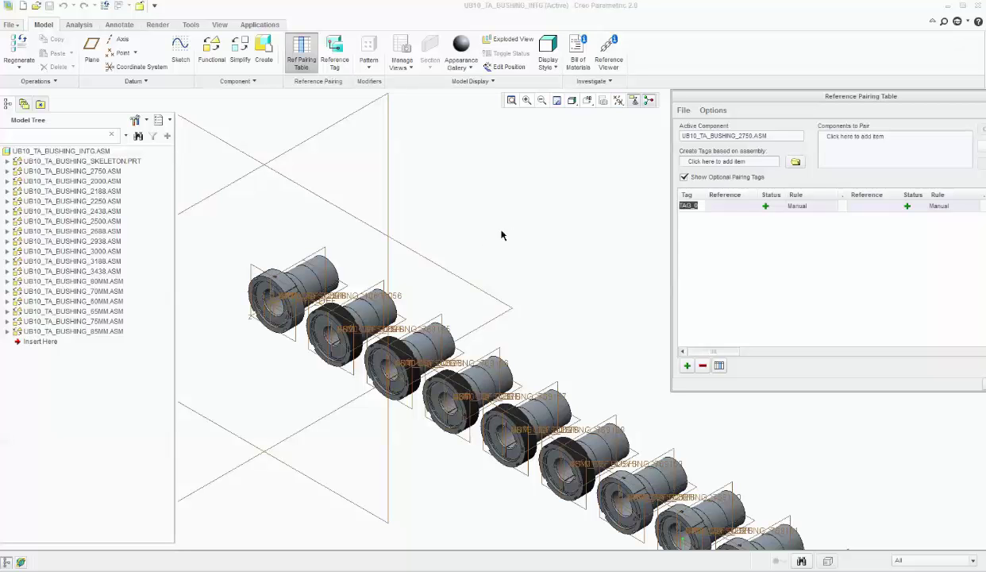
scroll(297, 227, "down", 6)
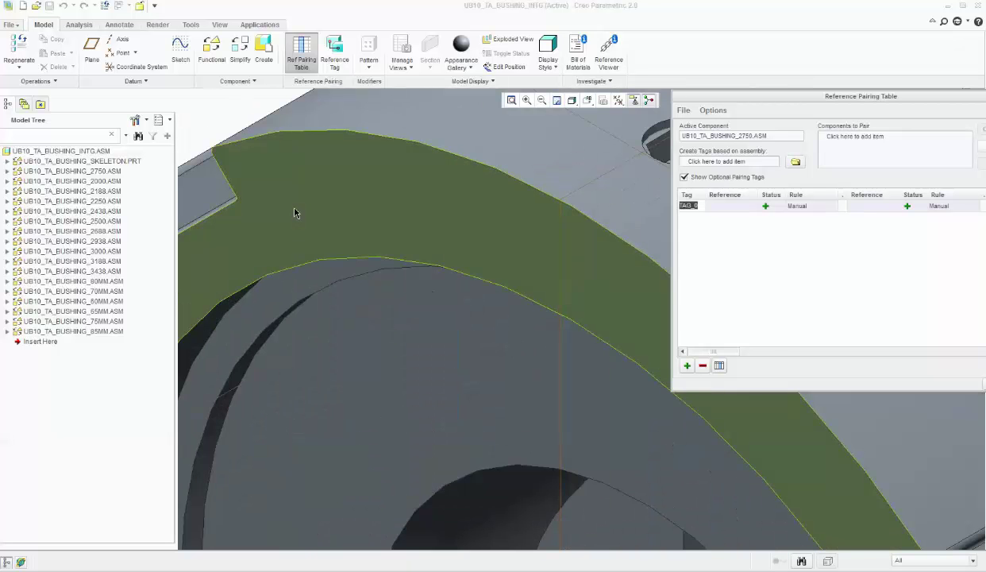
left_click(294, 211)
scroll(286, 218, "up", 6)
scroll(278, 229, "down", 2)
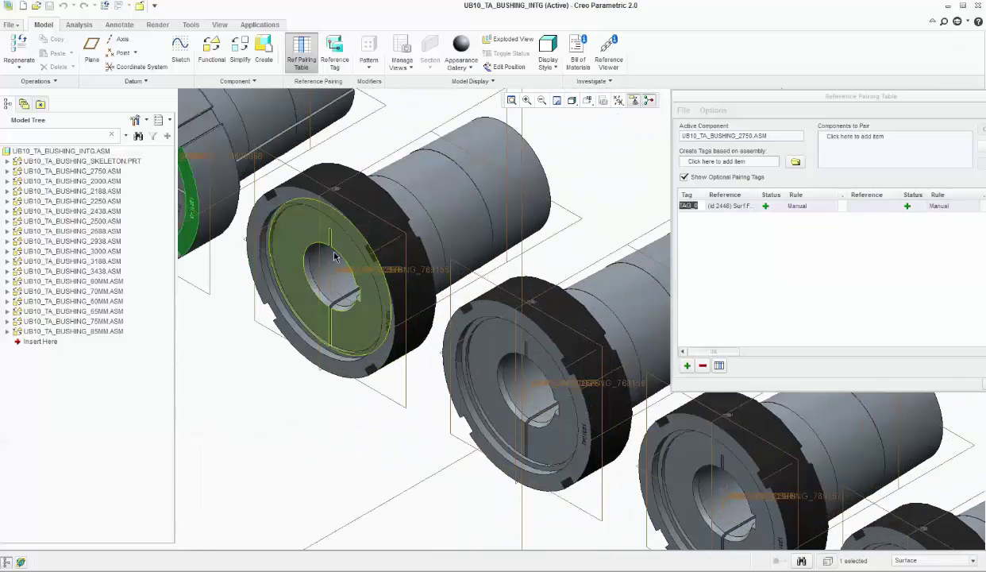
left_click(286, 200, "ctrl")
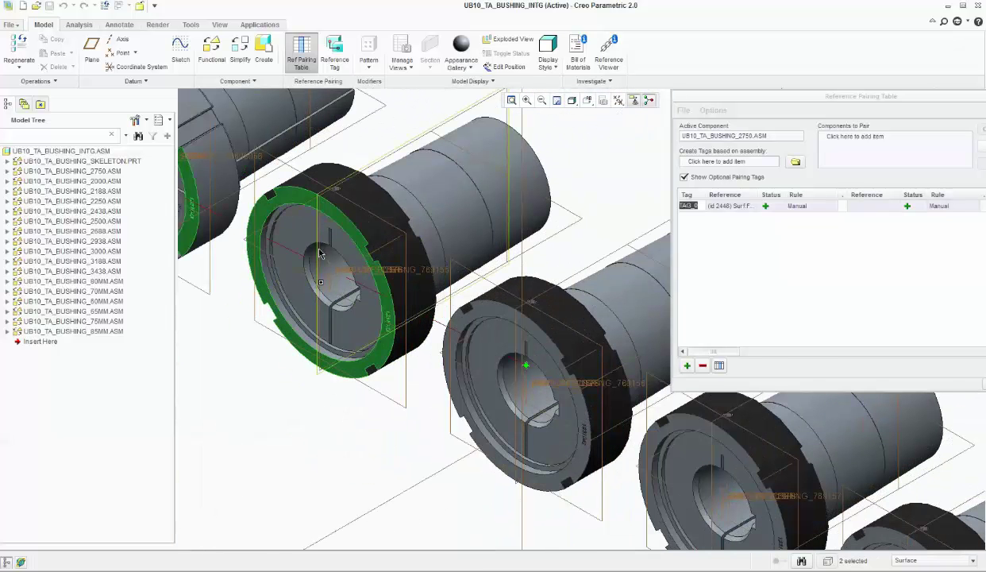
scroll(315, 239, "up", 4)
scroll(240, 243, "down", 2)
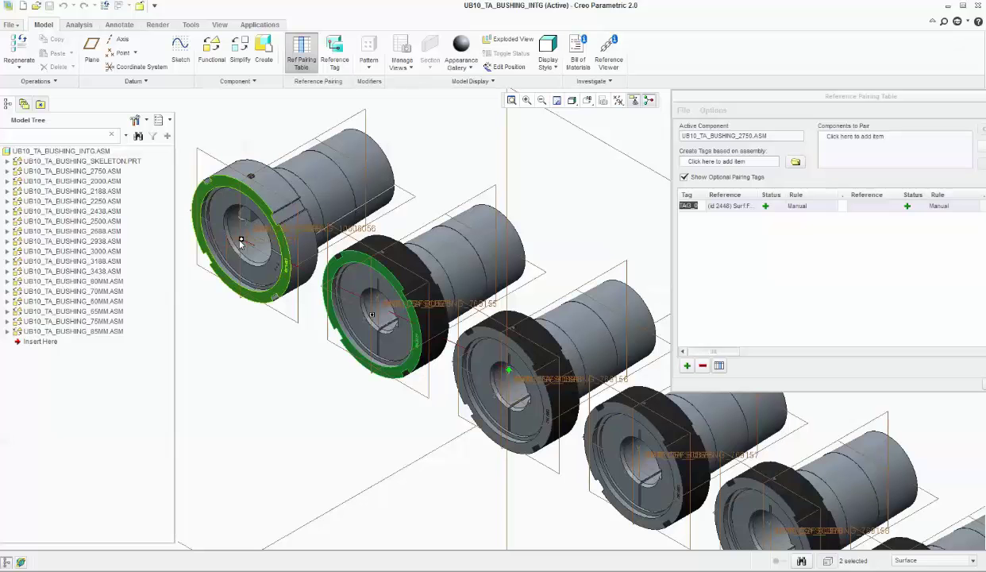
left_click(487, 338, "ctrl")
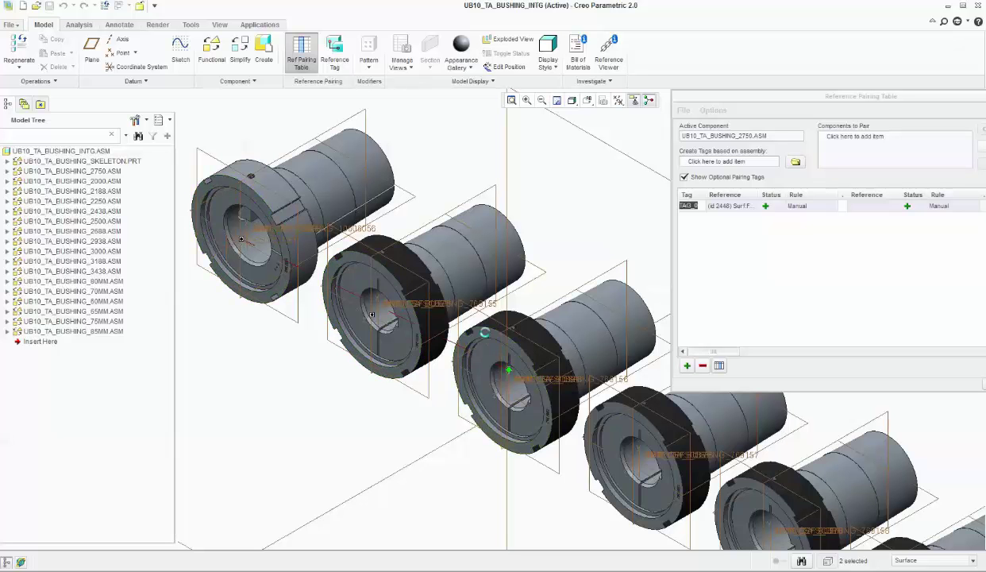
left_click(619, 412, "ctrl")
left_click(727, 491, "ctrl")
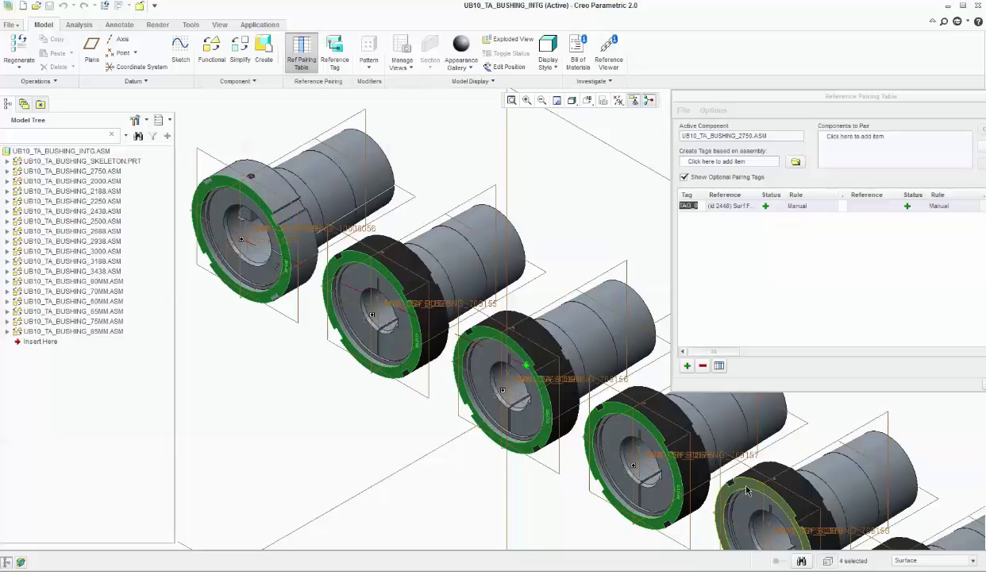
Add the front flange faces of the sixth through tenth bushings in the row to the tag's reference selection
scroll(571, 439, "up", 5)
scroll(597, 460, "down", 5)
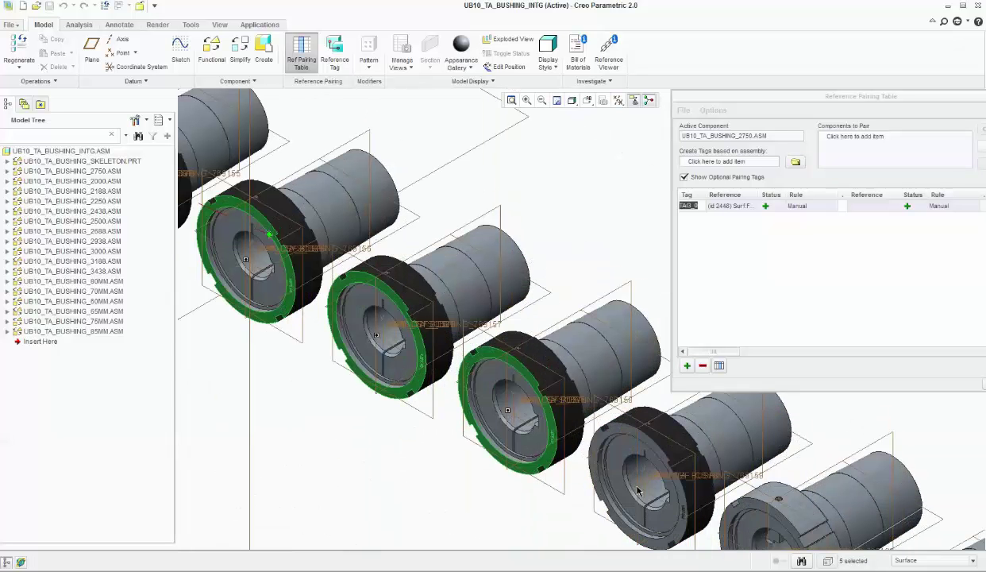
left_click(616, 435, "ctrl")
left_click(742, 508, "ctrl")
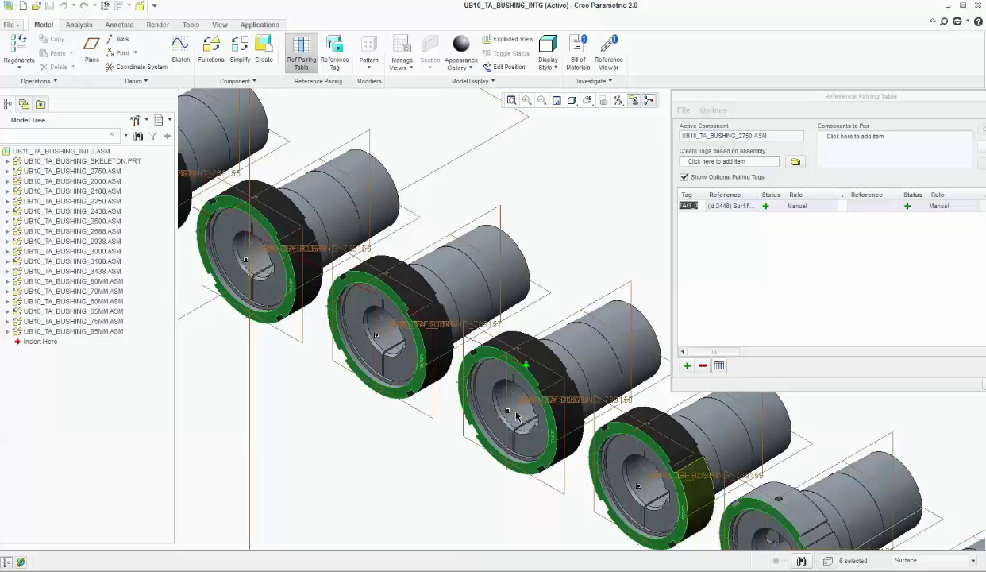
scroll(425, 373, "up", 5)
scroll(424, 373, "down", 5)
left_click(681, 500, "ctrl")
left_click(724, 508, "ctrl")
scroll(722, 508, "up", 5)
scroll(626, 479, "down", 5)
scroll(625, 479, "up", 5)
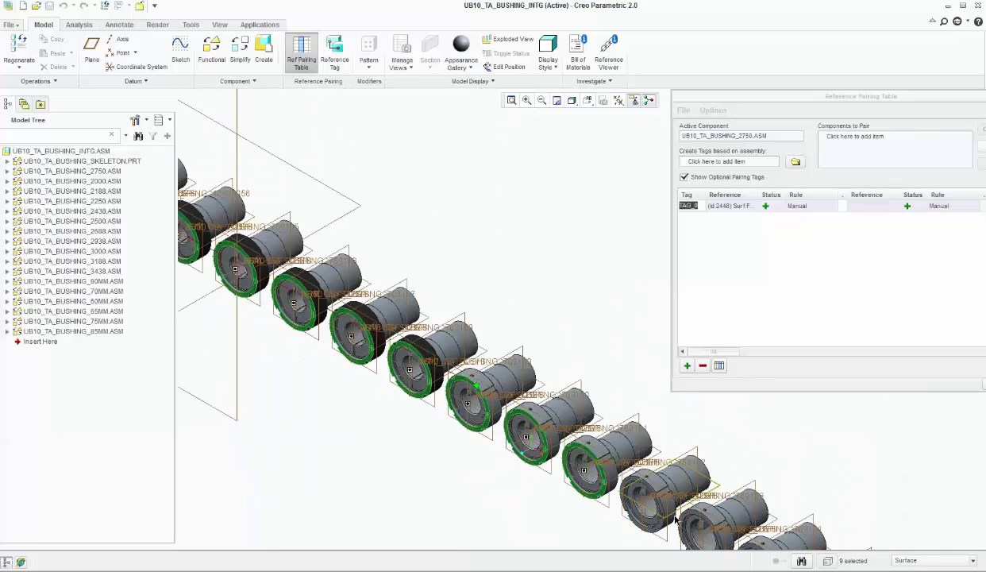
scroll(626, 479, "down", 5)
left_click(625, 479, "ctrl")
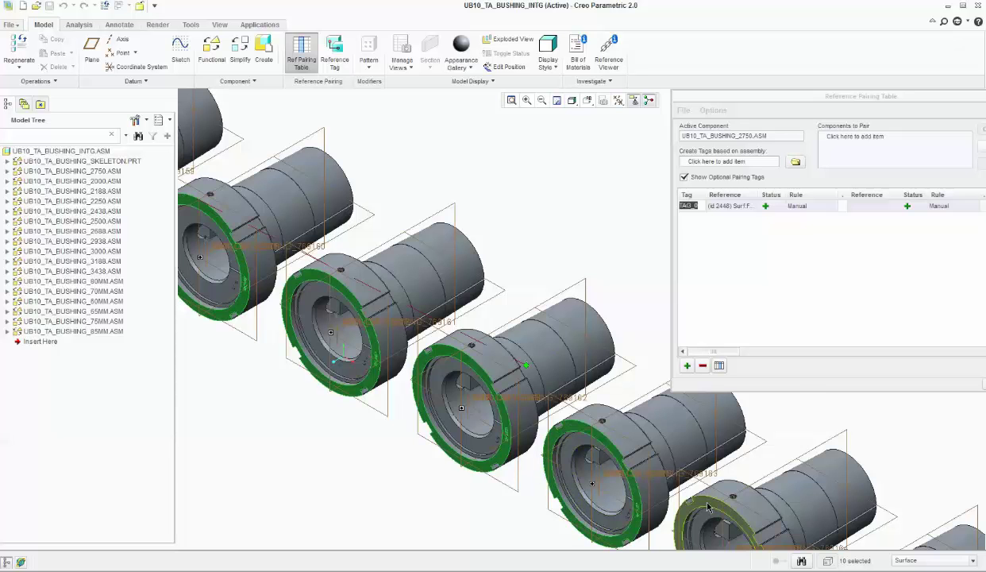
Add the front flange faces of the eleventh through fourteenth bushings in the row to TAG_0's reference selection
scroll(379, 343, "up", 5)
scroll(389, 333, "down", 8)
left_click(435, 310, "ctrl")
left_click(622, 408, "ctrl")
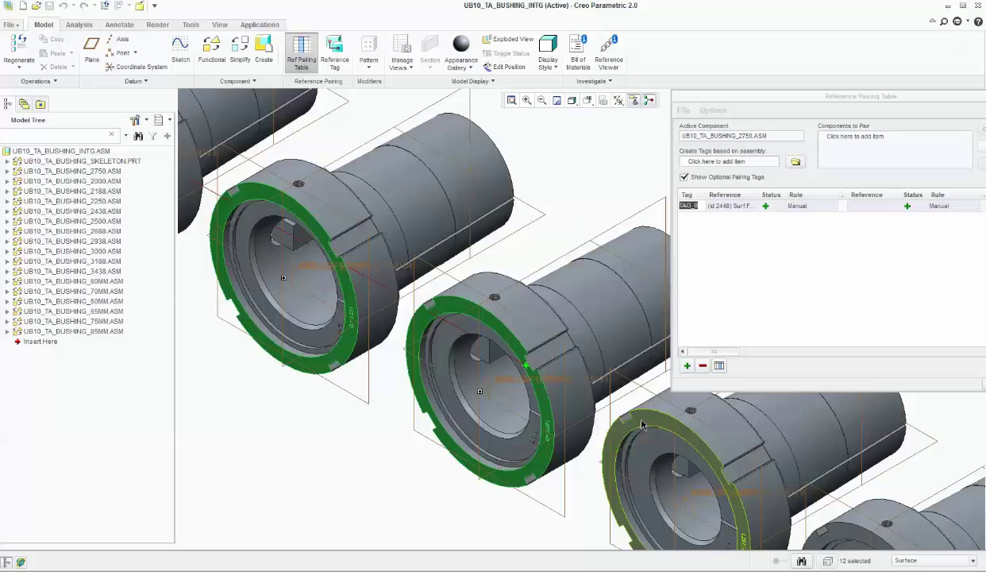
scroll(376, 373, "up", 5)
left_click(520, 380, "ctrl")
scroll(560, 401, "down", 5)
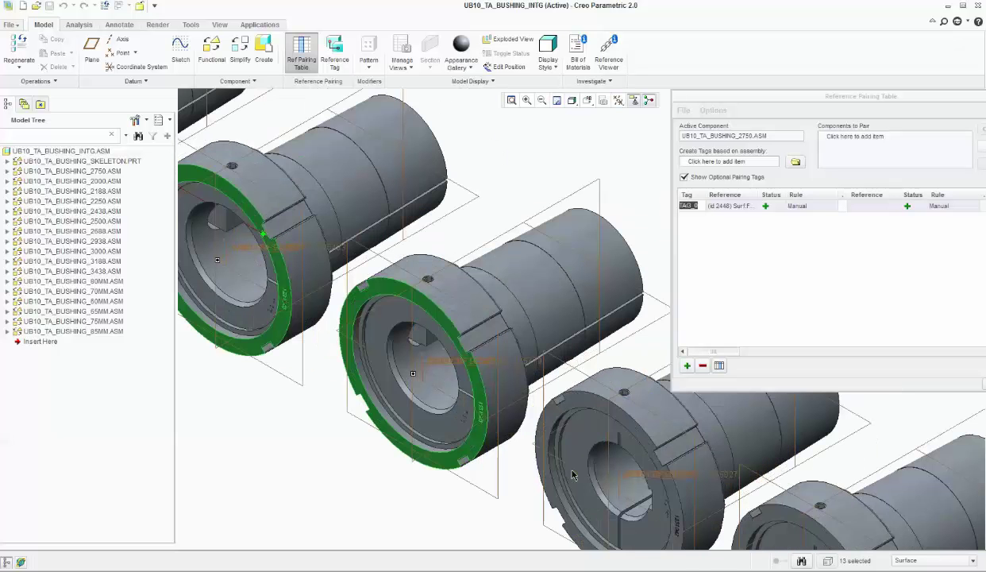
left_click(556, 393, "ctrl")
Complete TAG_0's reference selection with the front flange faces of the last three bushings in the row
scroll(556, 393, "up", 4)
scroll(547, 421, "down", 4)
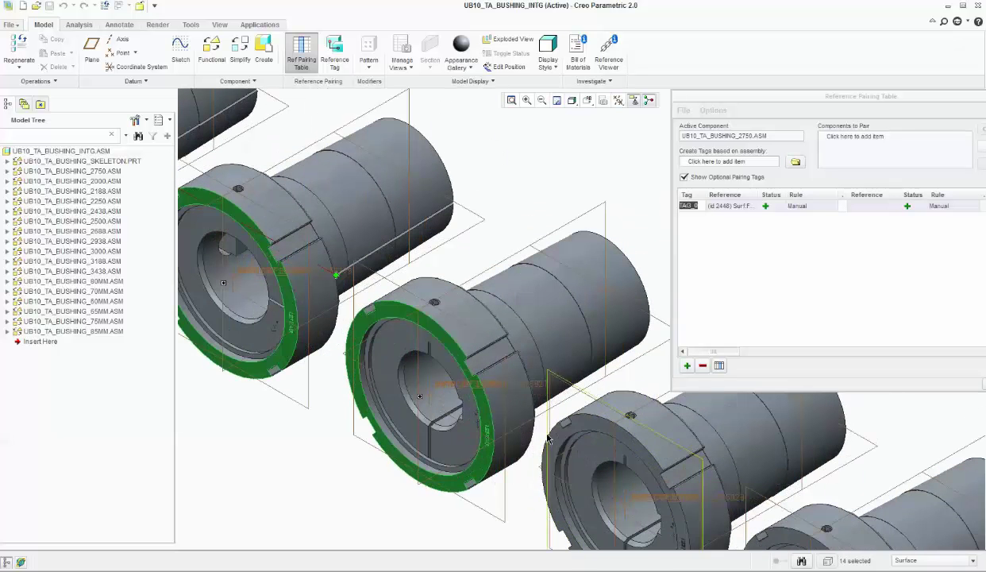
left_click(589, 424, "ctrl")
scroll(590, 424, "up", 4)
scroll(511, 421, "down", 4)
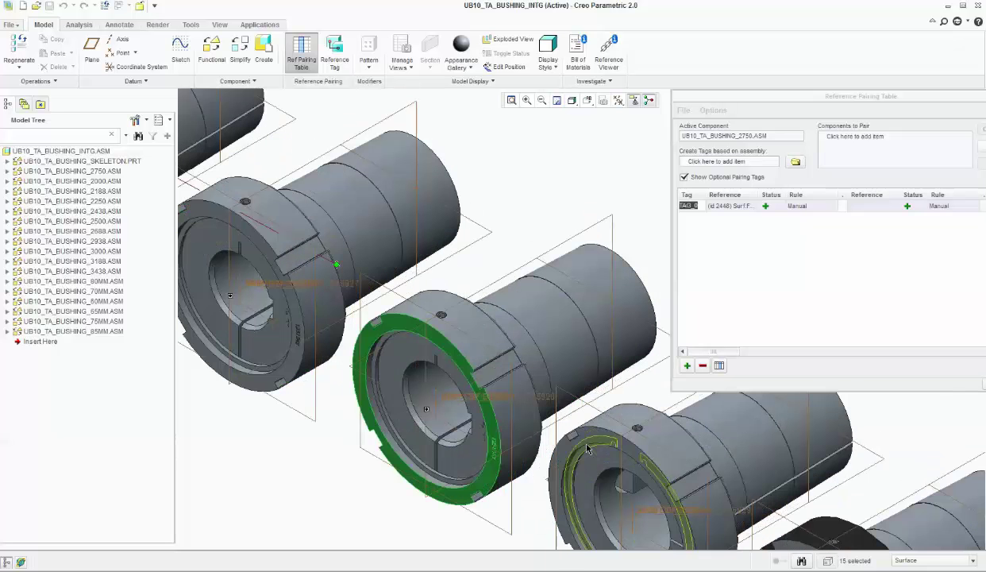
left_click(587, 439, "ctrl")
scroll(592, 439, "up", 4)
scroll(601, 439, "down", 4)
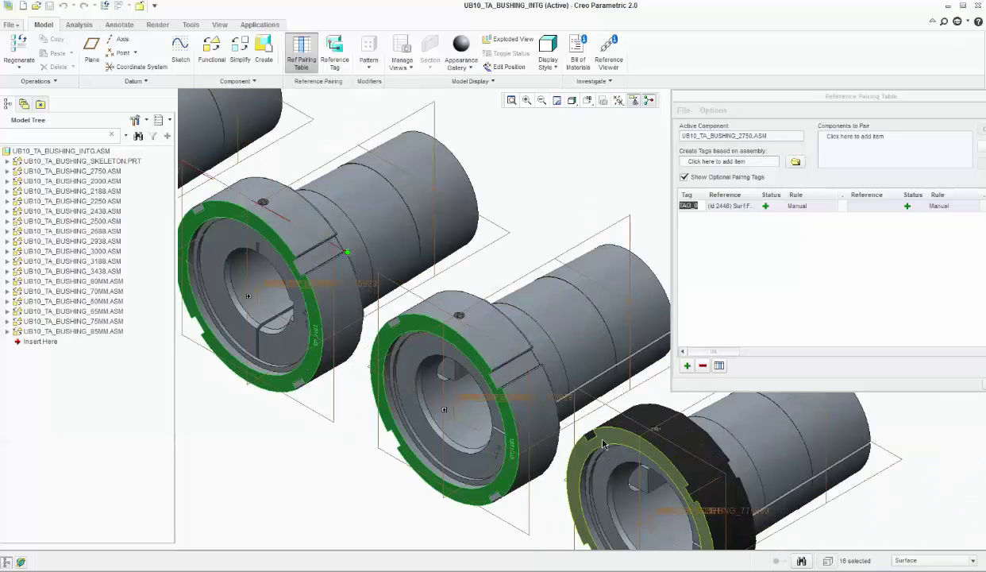
left_click(601, 439, "ctrl")
scroll(600, 439, "up", 8)
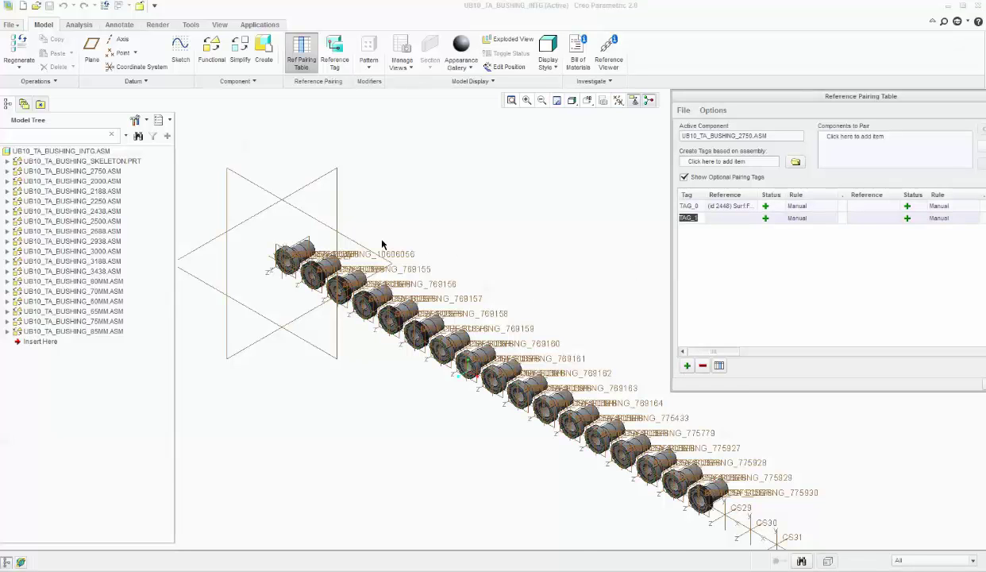
Assign the 2750 bushing's ASM_RIGHT datum plane to TAG_1, along with the matching planes through the thirteenth bushing
scroll(334, 226, "up", 5)
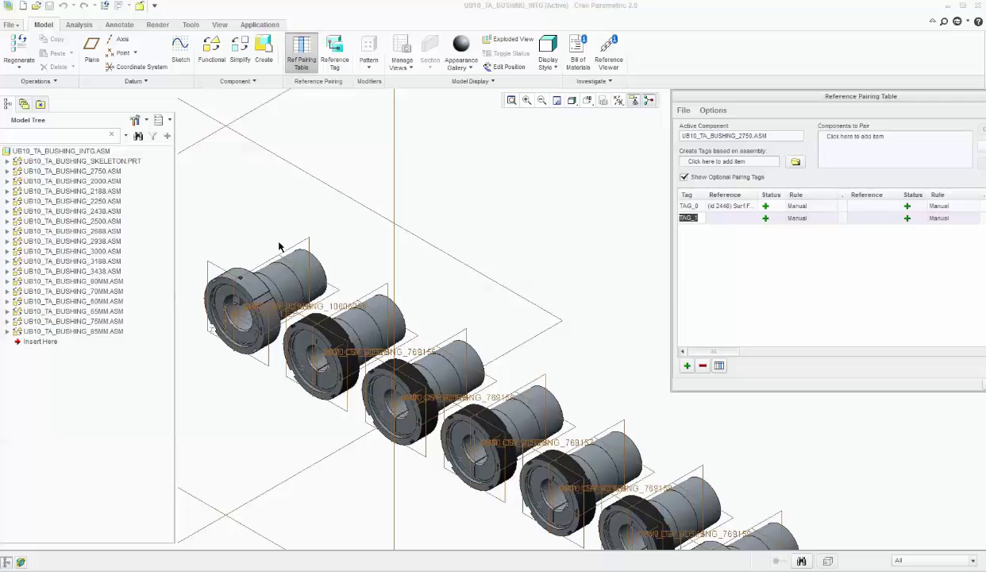
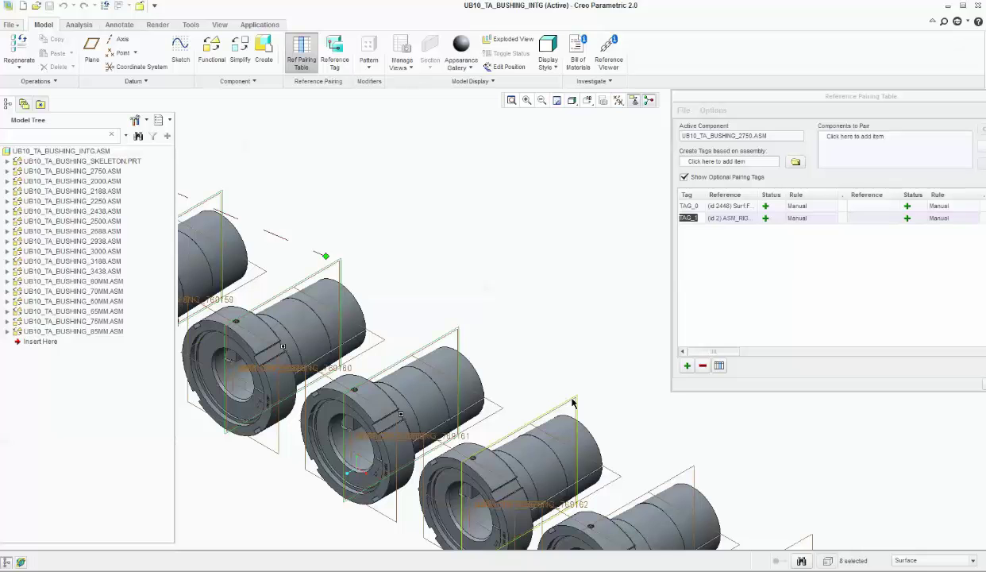
scroll(496, 356, "up", 5)
scroll(578, 405, "down", 4)
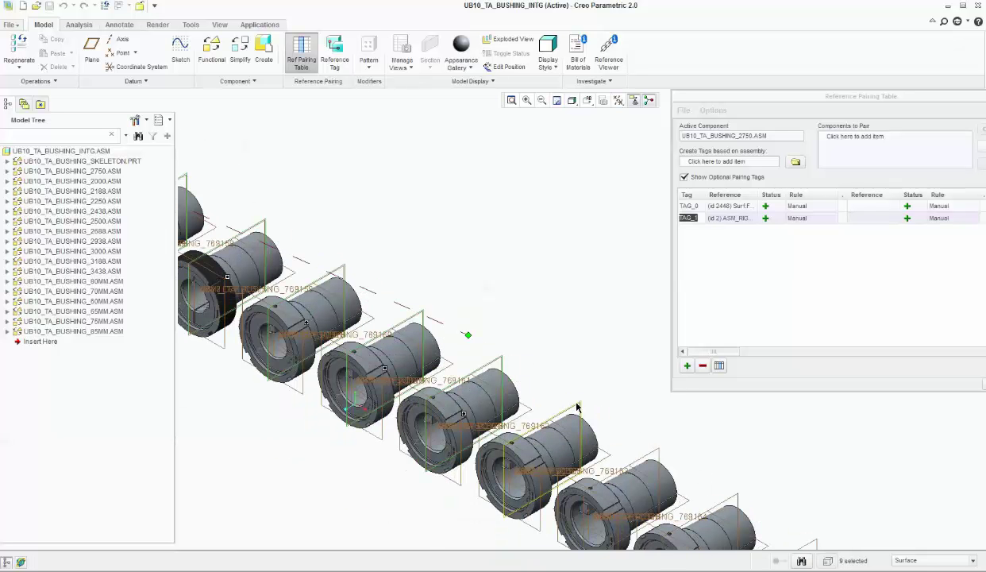
left_click(656, 451, "ctrl")
scroll(615, 451, "up", 4)
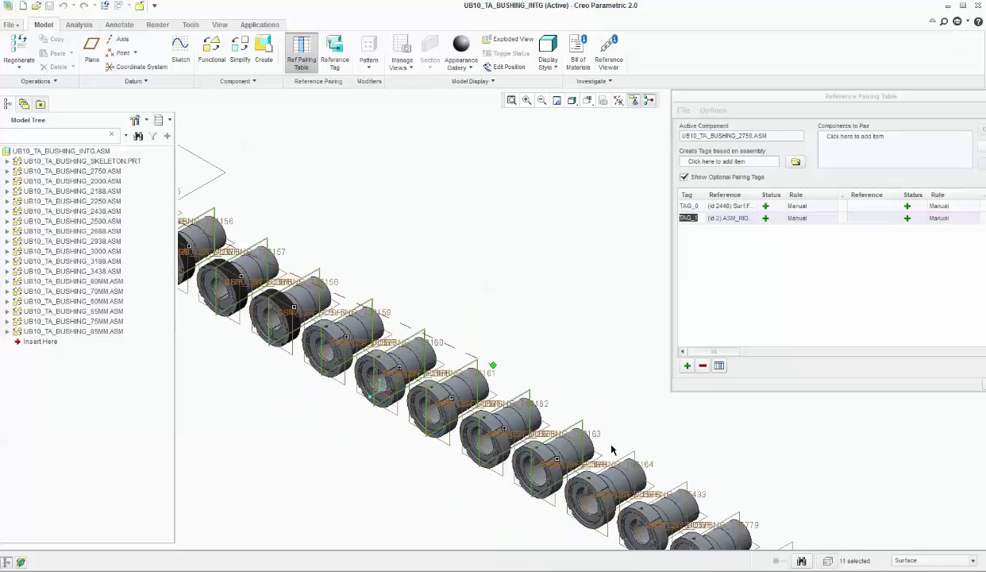
scroll(635, 453, "down", 4)
left_click(641, 454, "ctrl")
scroll(603, 438, "up", 4)
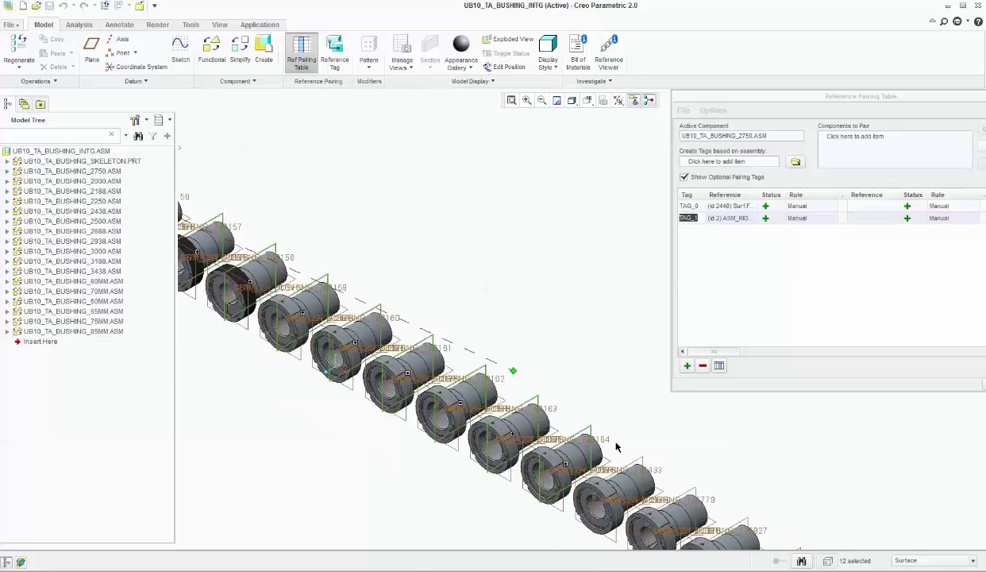
scroll(605, 442, "down", 5)
left_click(667, 478, "ctrl")
Add the ASM_RIGHT datum planes of the fourteenth through seventeenth bushings to TAG_1's reference selection
scroll(647, 464, "up", 4)
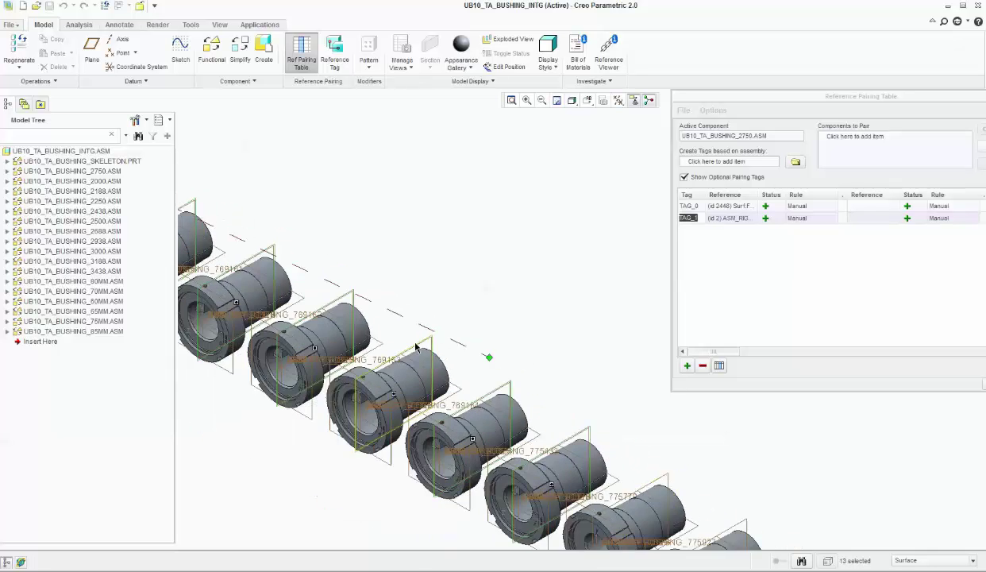
scroll(565, 436, "down", 4)
left_click(573, 433, "ctrl")
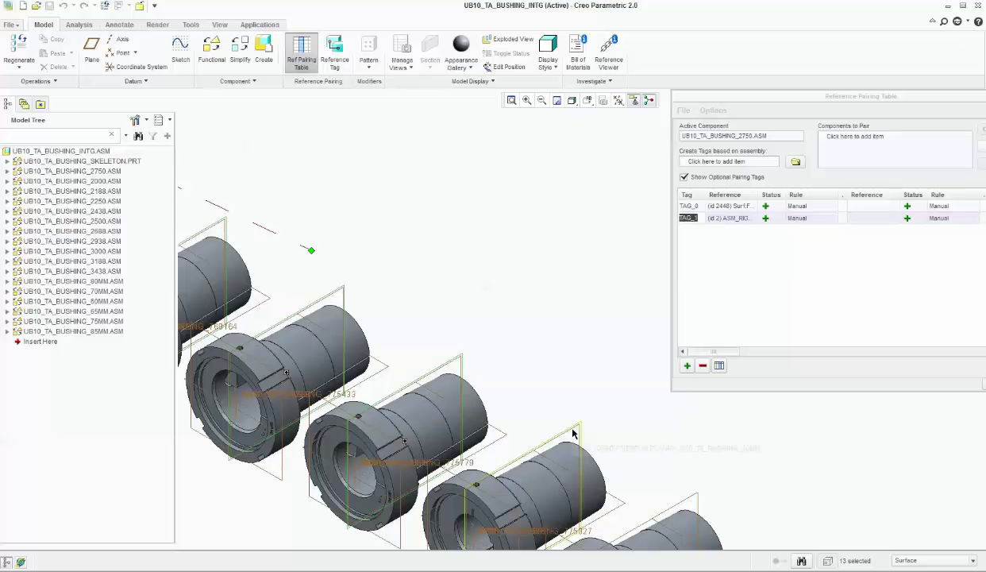
left_click(575, 434, "ctrl")
scroll(619, 448, "up", 4)
scroll(637, 458, "down", 4)
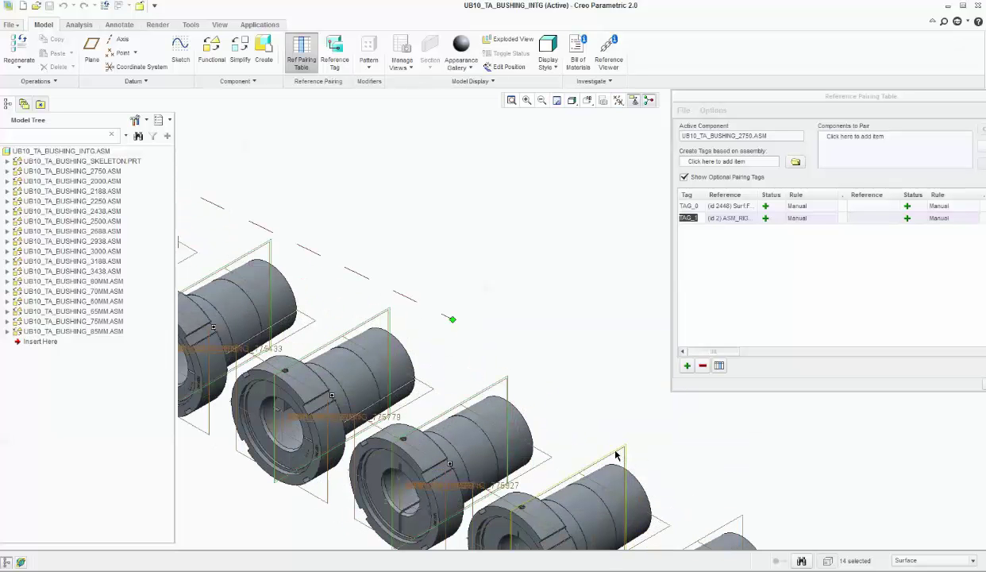
left_click(602, 438, "ctrl")
scroll(602, 440, "up", 4)
scroll(622, 453, "down", 4)
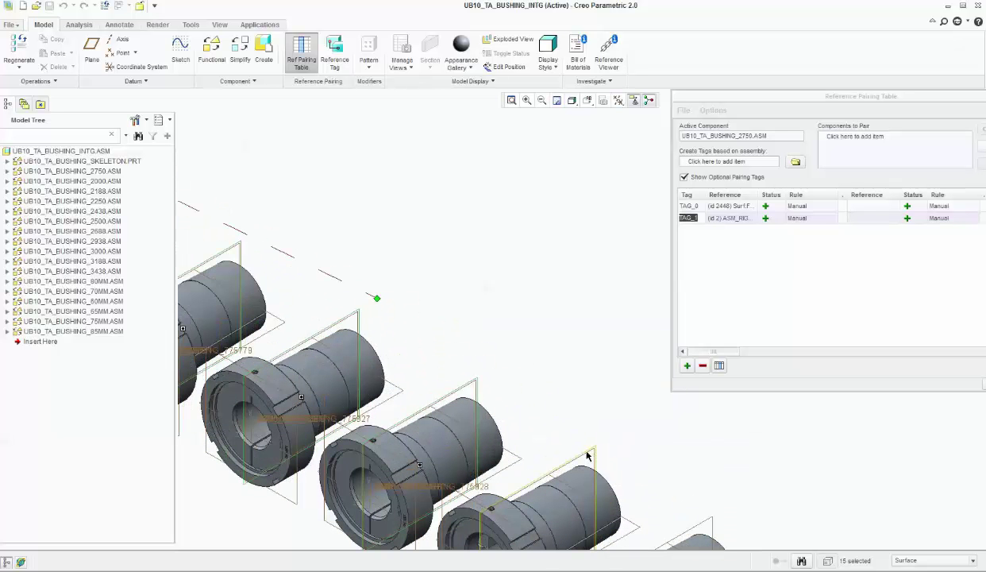
left_click(588, 454, "ctrl")
scroll(603, 453, "up", 4)
scroll(621, 451, "down", 4)
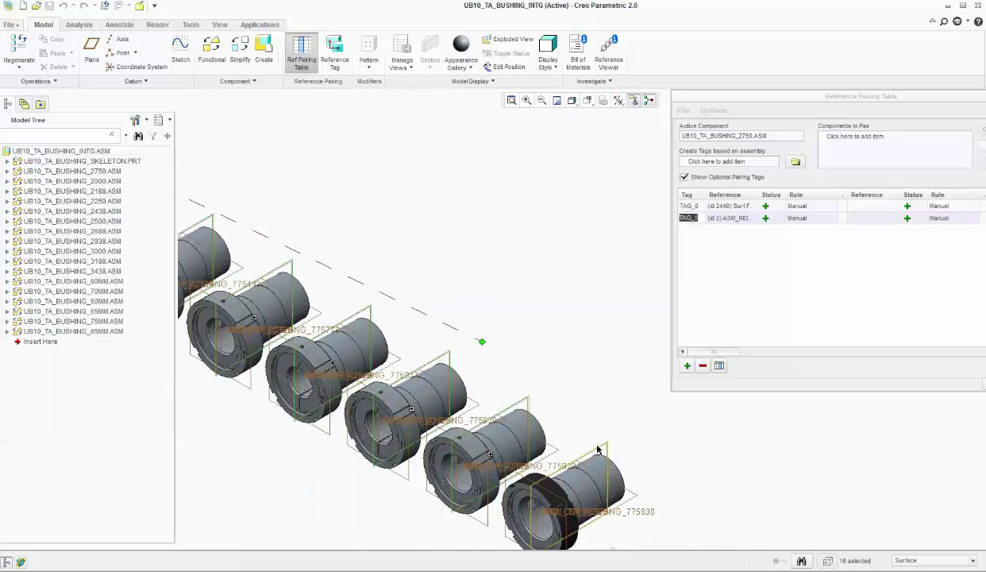
scroll(675, 473, "up", 4)
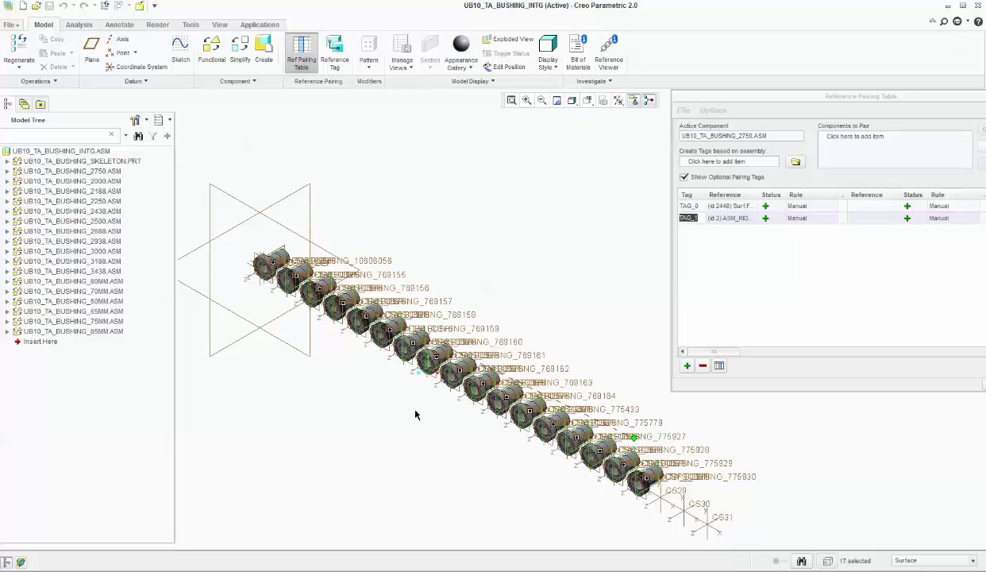
Add a third tag and assign it the ASM_TOP datum planes of the first five bushings, starting with the 2750 bushing
left_click(686, 366)
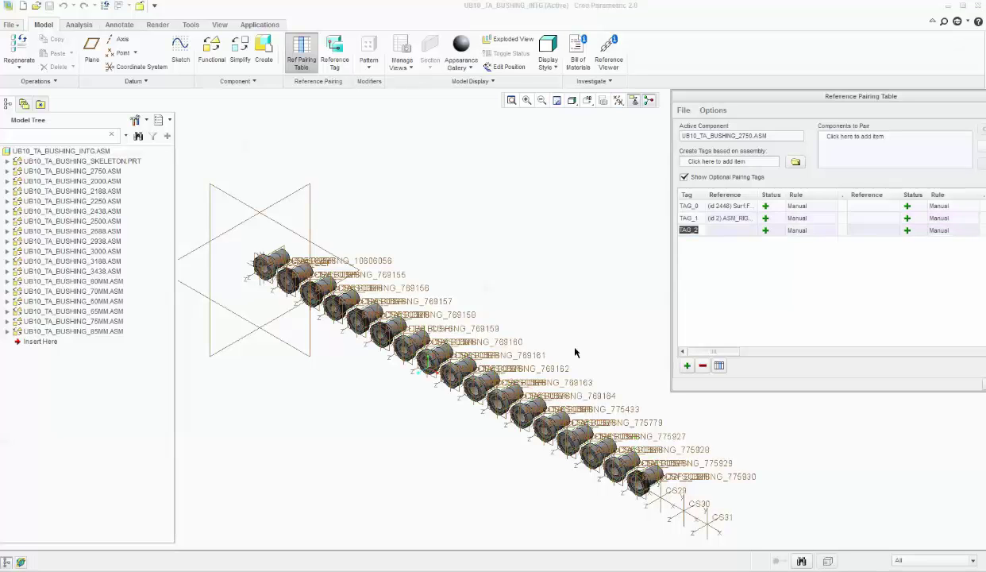
scroll(275, 256, "down", 3)
scroll(276, 256, "down", 1)
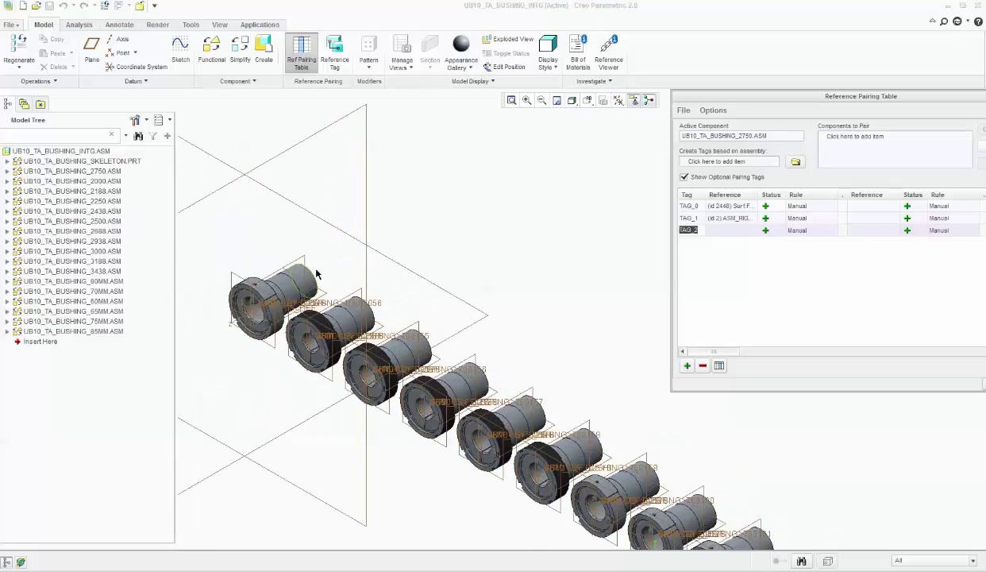
scroll(319, 279, "down", 2)
left_click(325, 302)
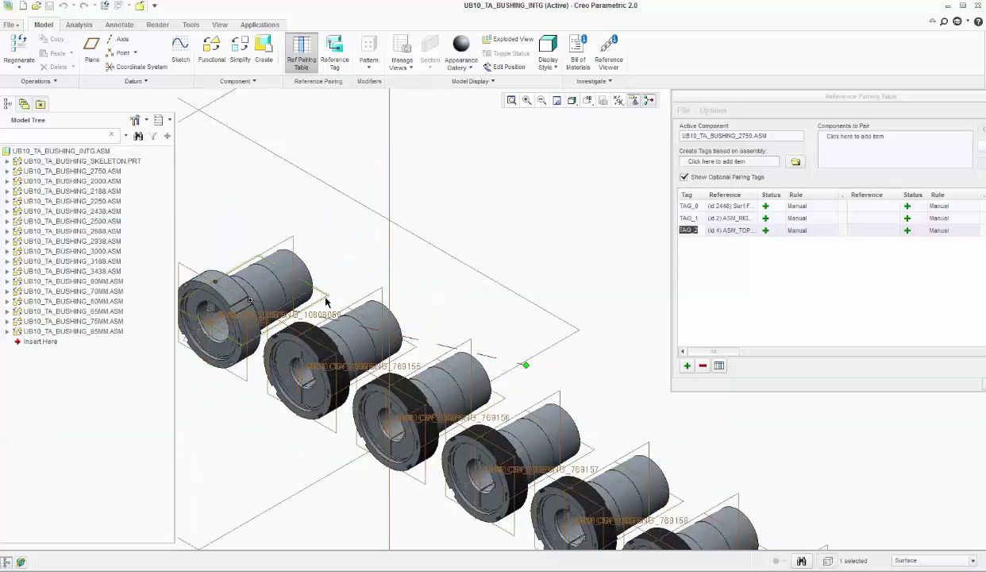
left_click(504, 403, "ctrl")
left_click(589, 450, "ctrl")
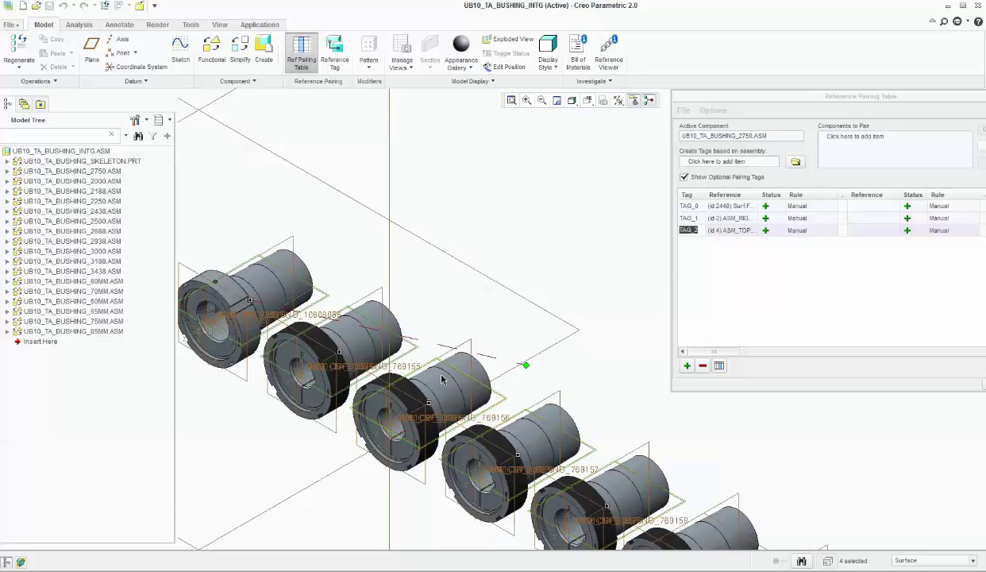
scroll(428, 363, "up", 2)
scroll(535, 415, "down", 2)
left_click(536, 418, "ctrl")
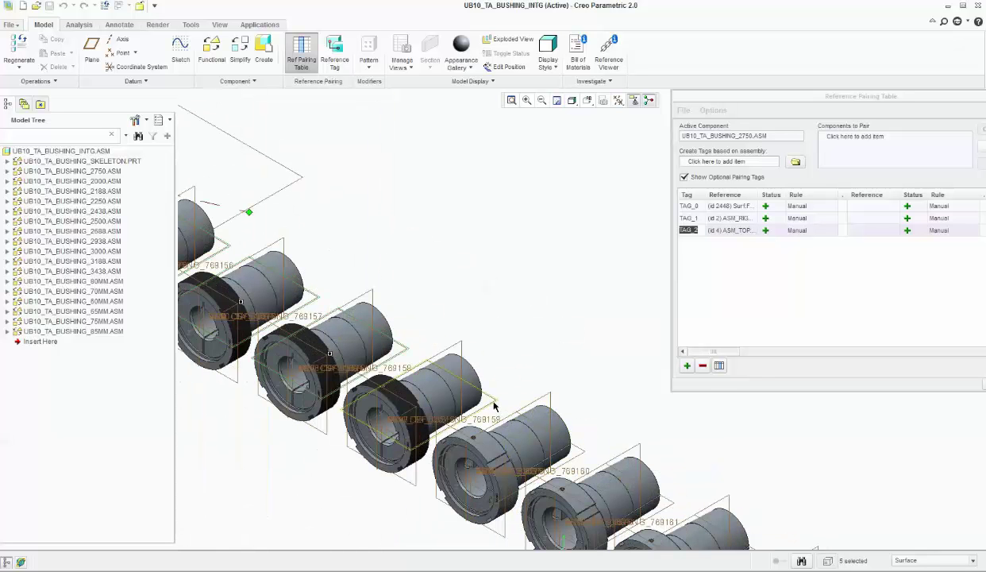
Add the ASM_TOP datum planes of the sixth through thirteenth bushings to TAG_2's reference selection
left_click(482, 397, "ctrl")
left_click(619, 474, "ctrl")
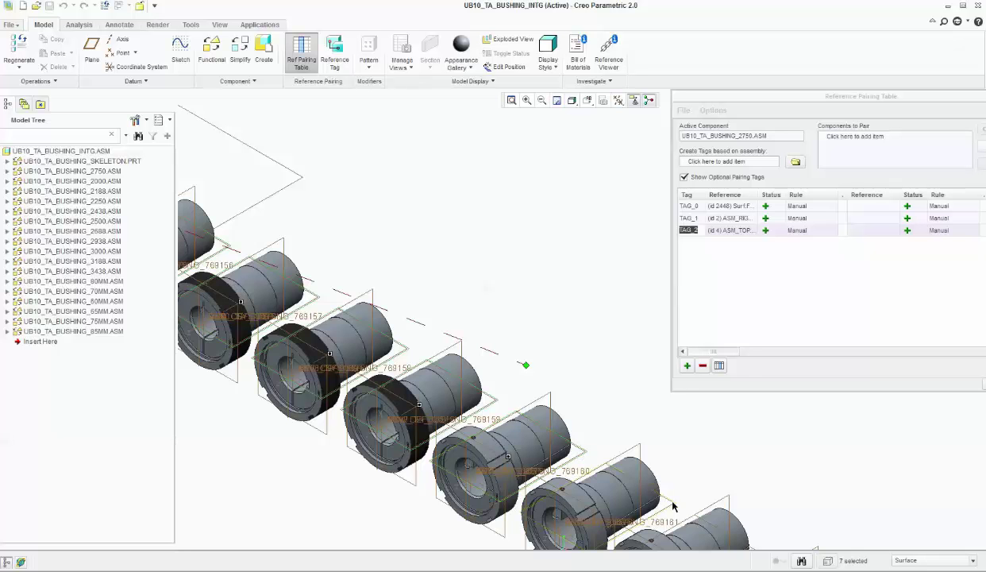
scroll(508, 355, "up", 3)
scroll(492, 409, "down", 1)
left_click(444, 395, "ctrl")
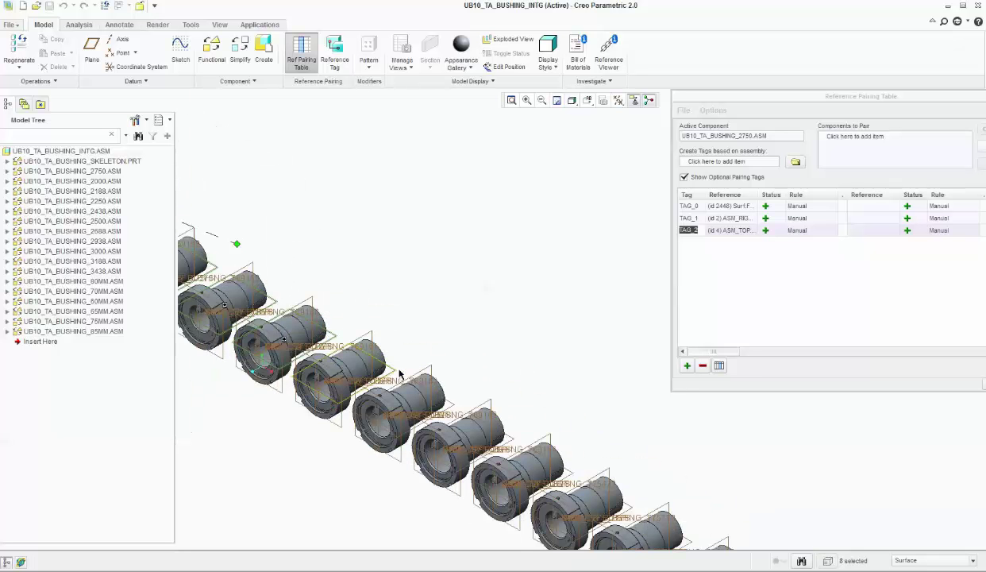
left_click(396, 373, "ctrl")
left_click(443, 396, "ctrl")
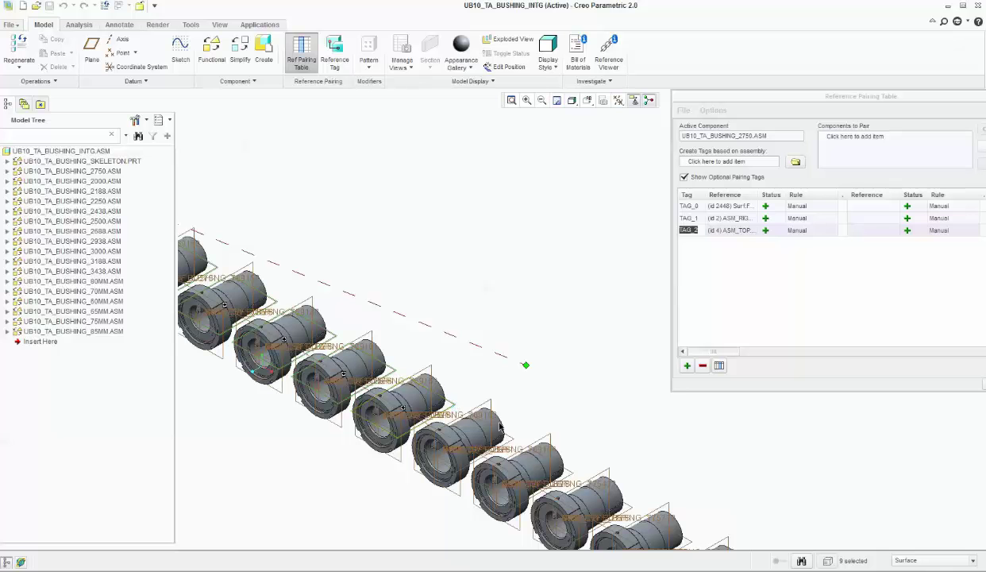
left_click(514, 443, "ctrl")
left_click(565, 469, "ctrl")
scroll(633, 505, "up", 3)
scroll(556, 437, "down", 4)
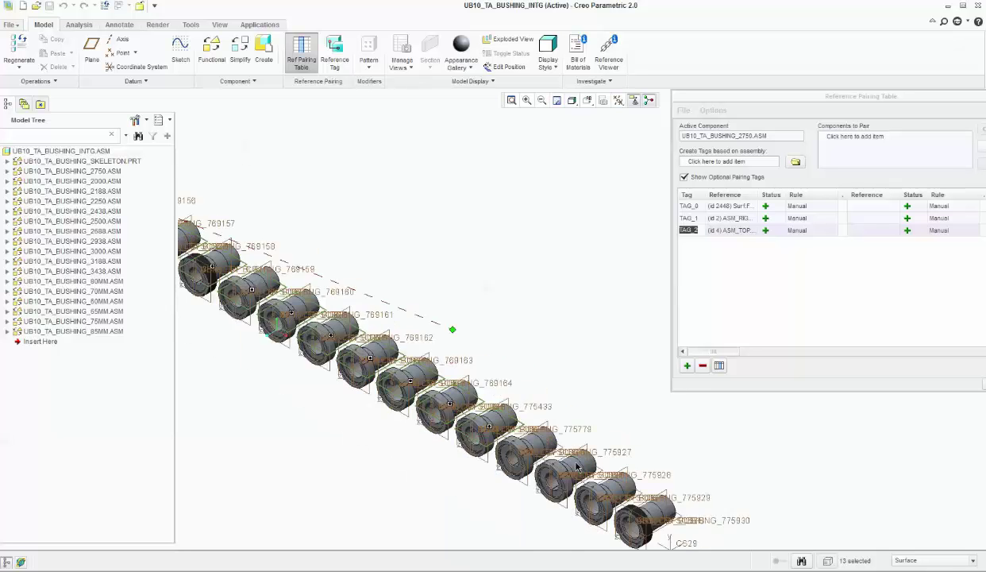
Complete TAG_2's reference selection with the ASM_TOP datum planes of the last four bushings in the row
left_click(554, 441, "ctrl")
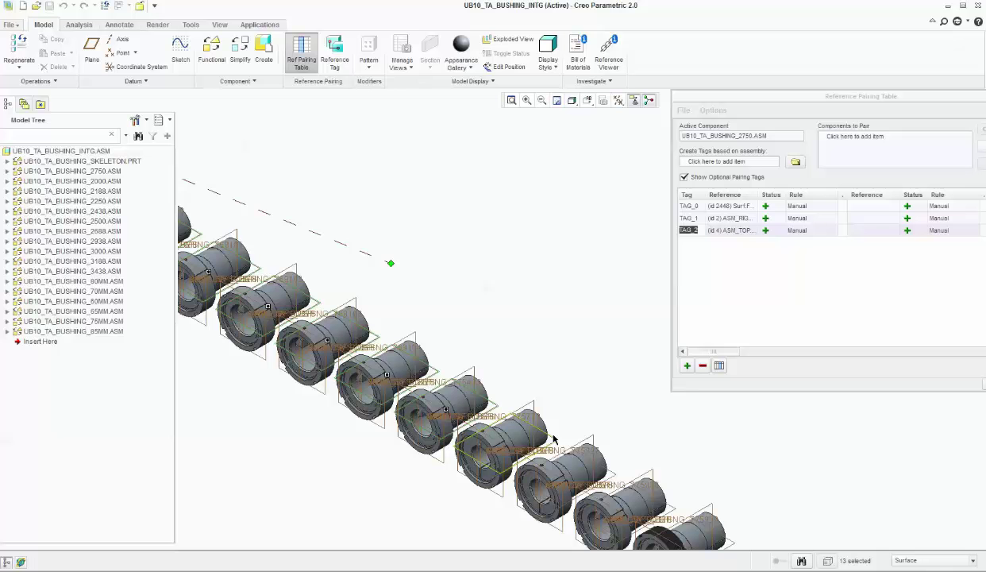
left_click(615, 477, "ctrl")
left_click(657, 500, "ctrl")
scroll(672, 509, "up", 3)
scroll(594, 449, "down", 4)
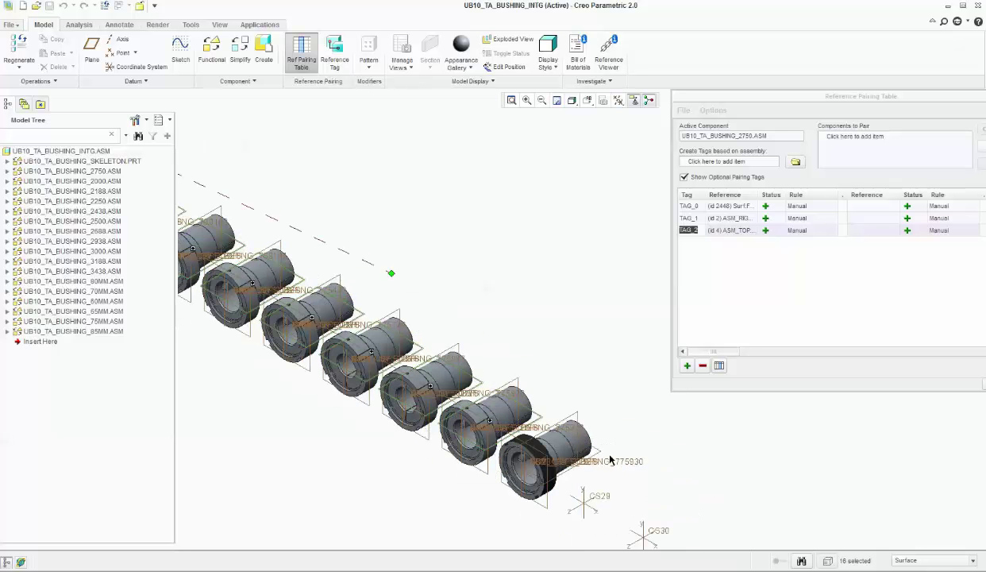
left_click(587, 443, "ctrl")
scroll(601, 450, "up", 3)
left_click(646, 475, "ctrl")
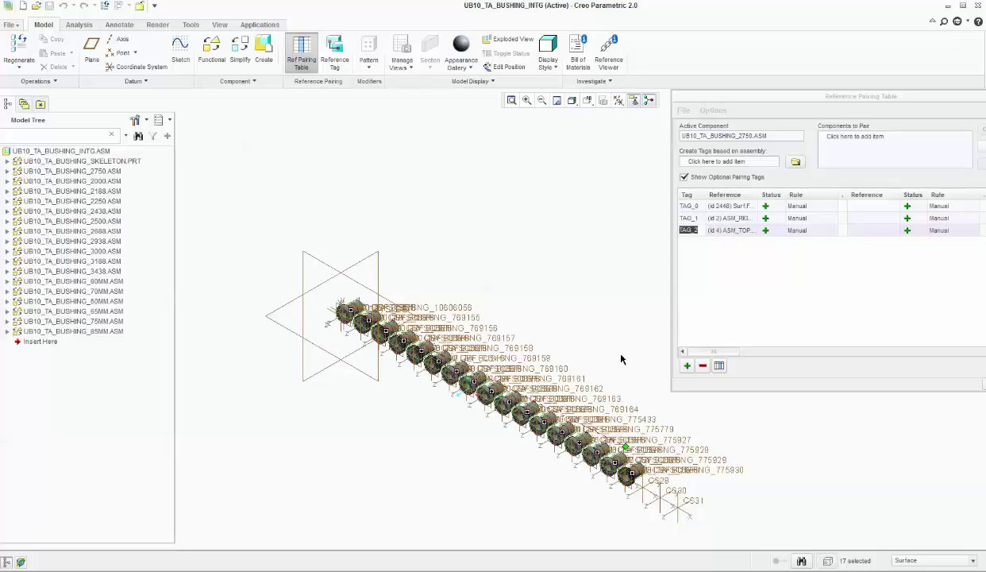
scroll(546, 303, "down", 2)
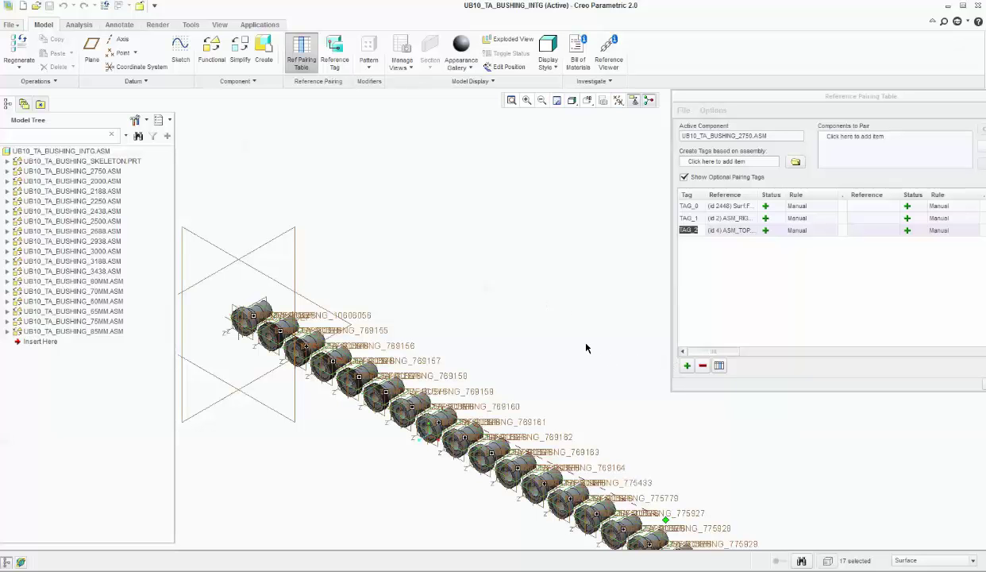
Add a fourth tag and assign it the AA_1 centre axes of the first five bushings, starting with the 2750 bushing
left_click(688, 367)
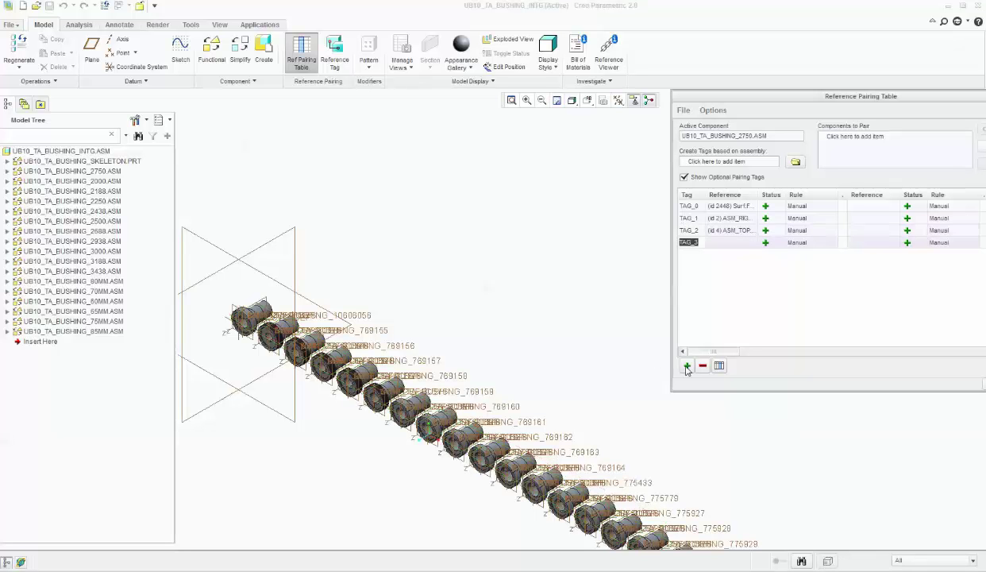
scroll(232, 303, "up", 5)
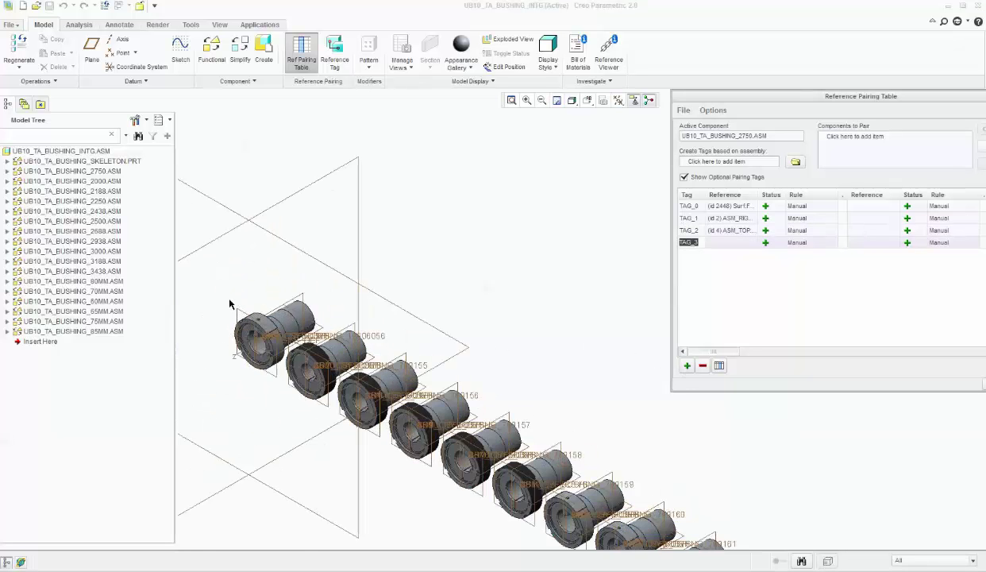
scroll(254, 311, "up", 4)
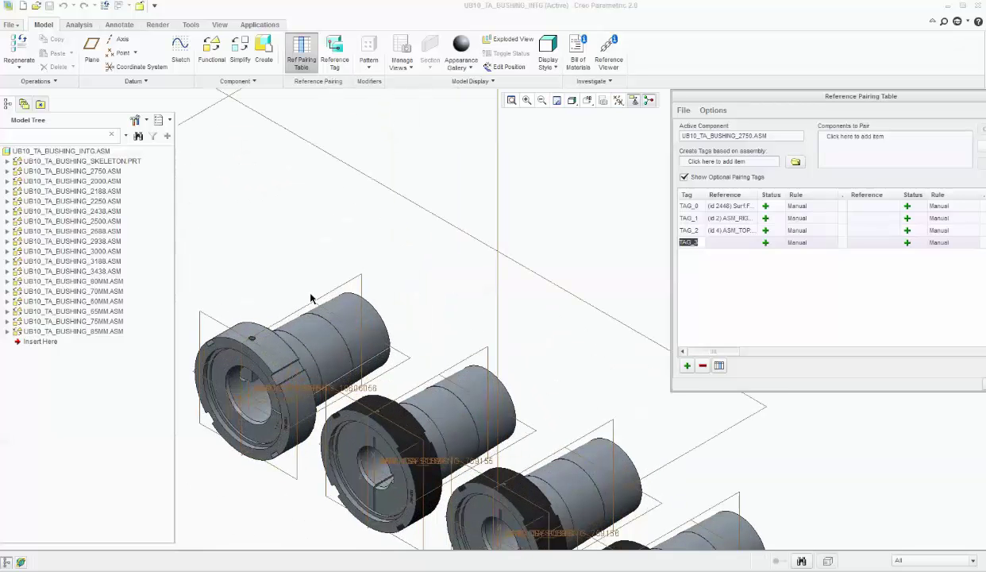
left_click(353, 341)
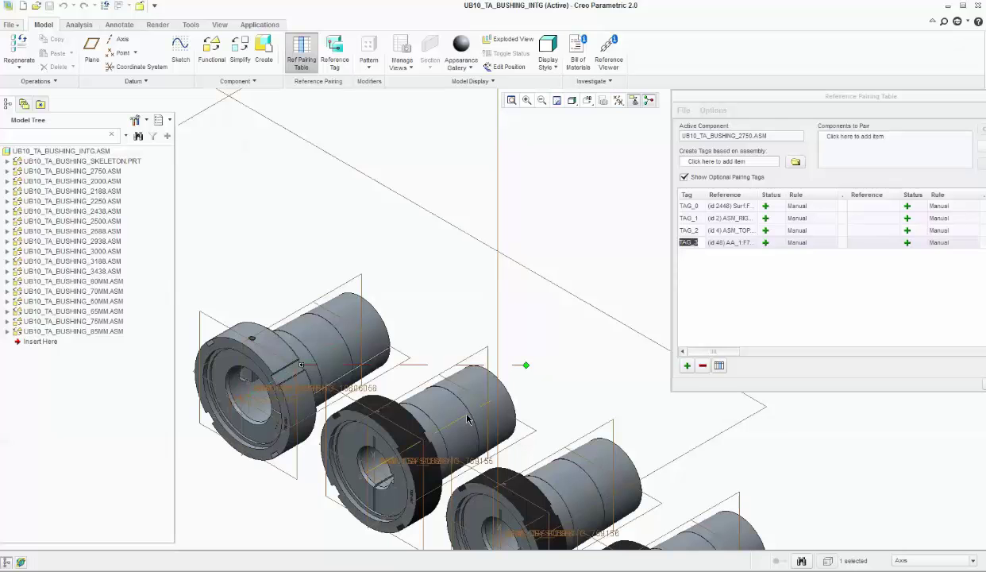
left_click(585, 468)
scroll(480, 431, "down", 3)
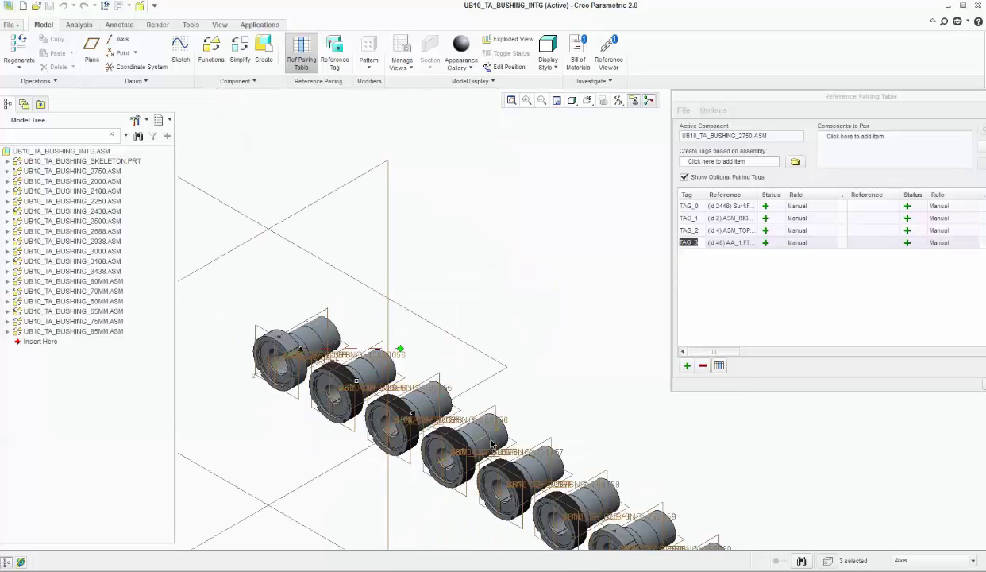
scroll(479, 431, "up", 3)
left_click(459, 411)
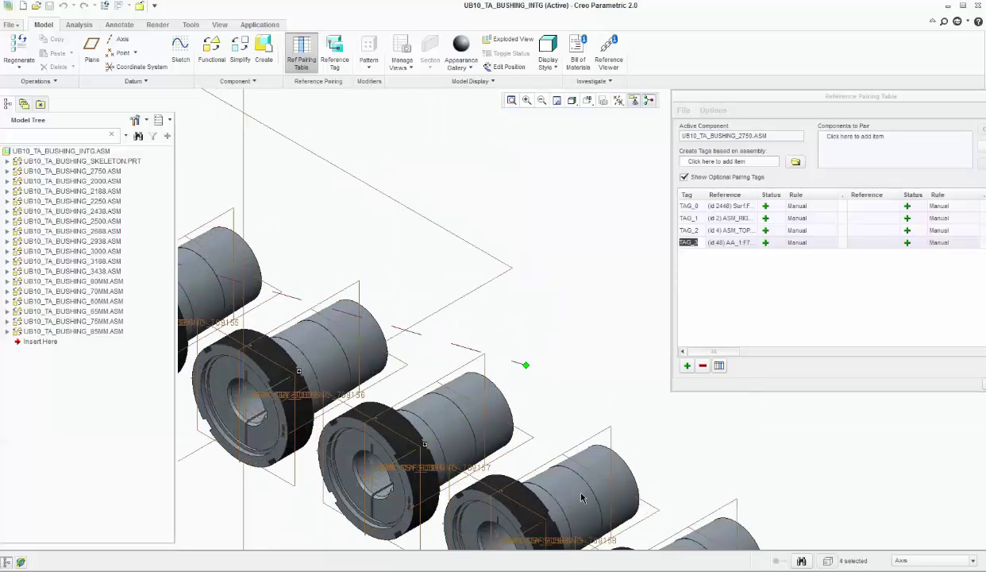
left_click(583, 501)
Add the centre axes of the sixth through eighth bushings to TAG_3's reference selection
scroll(395, 375, "down", 3)
scroll(500, 437, "up", 3)
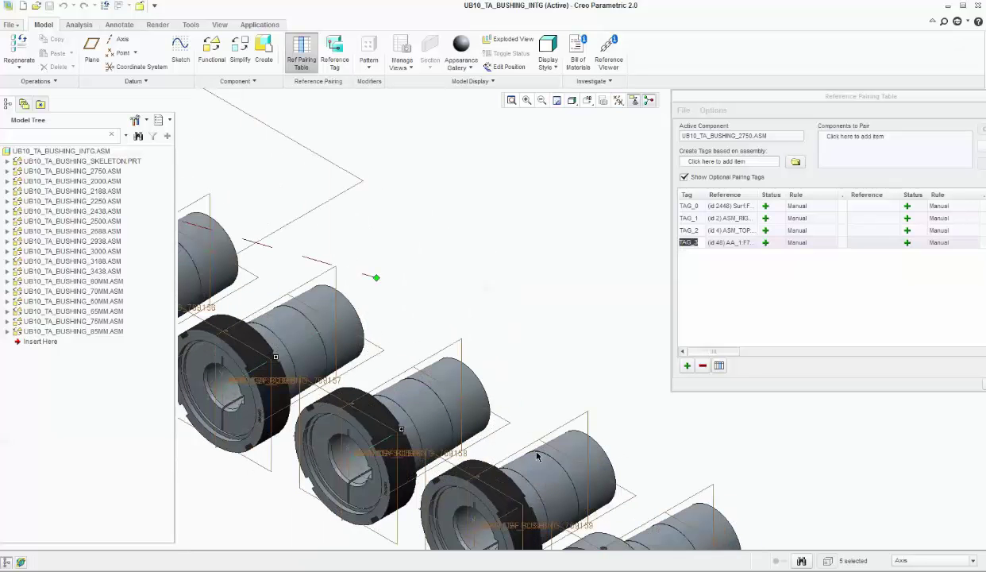
left_click(546, 470)
scroll(546, 470, "down", 3)
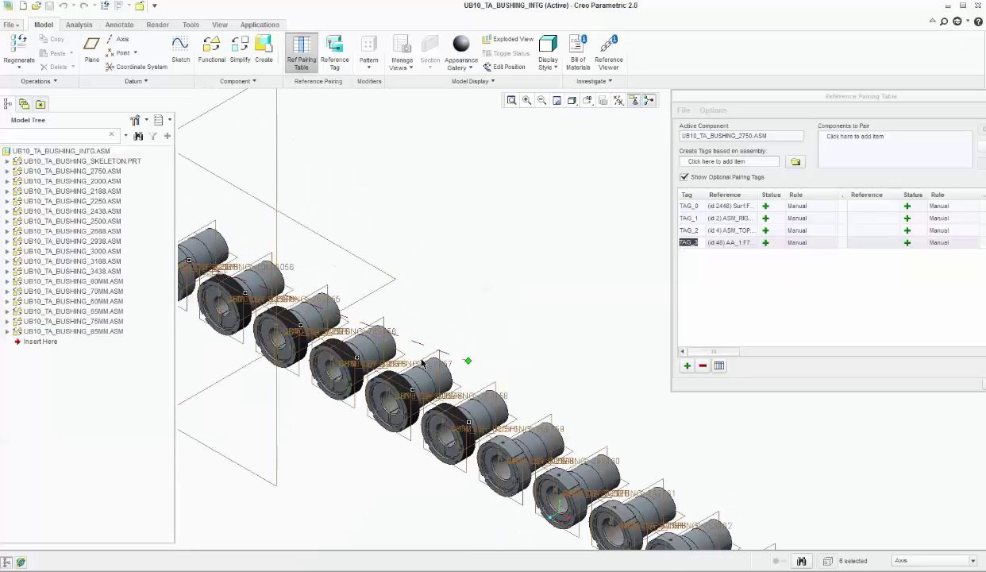
scroll(558, 448, "up", 3)
left_click(503, 434)
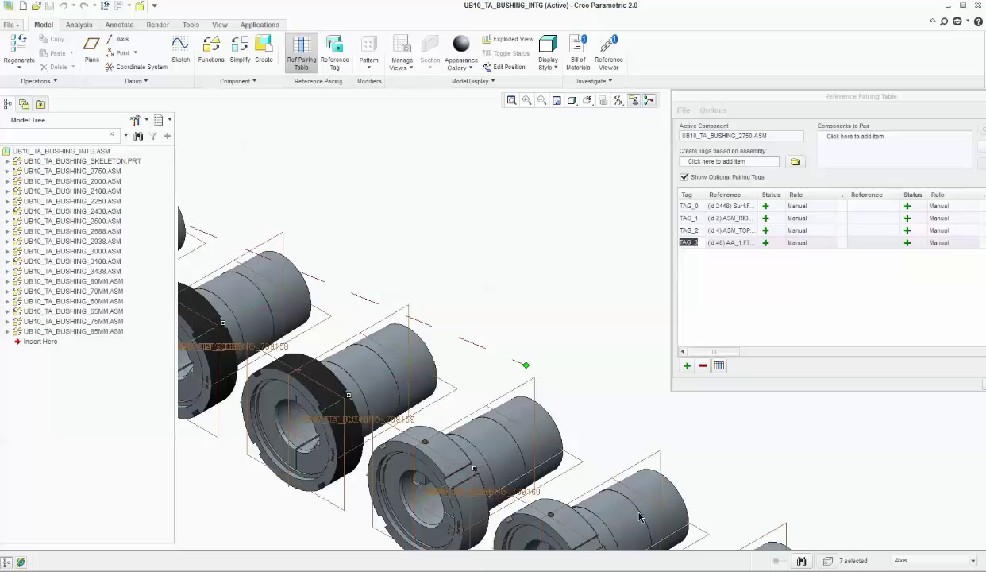
left_click(643, 518)
Add the centre axes of the ninth through twelfth bushings to TAG_3's reference selection
scroll(627, 508, "down", 3)
scroll(504, 475, "up", 3)
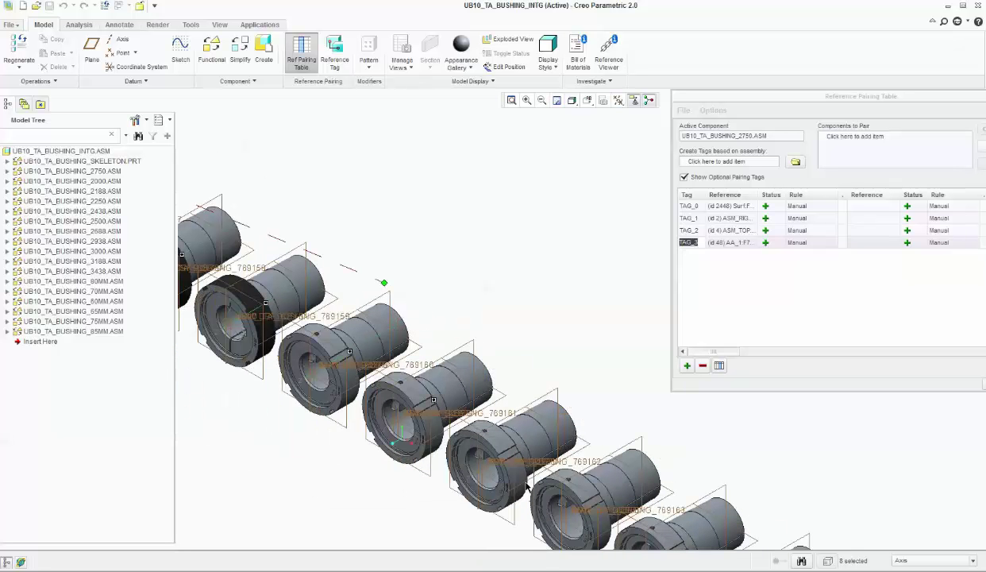
left_click(521, 425)
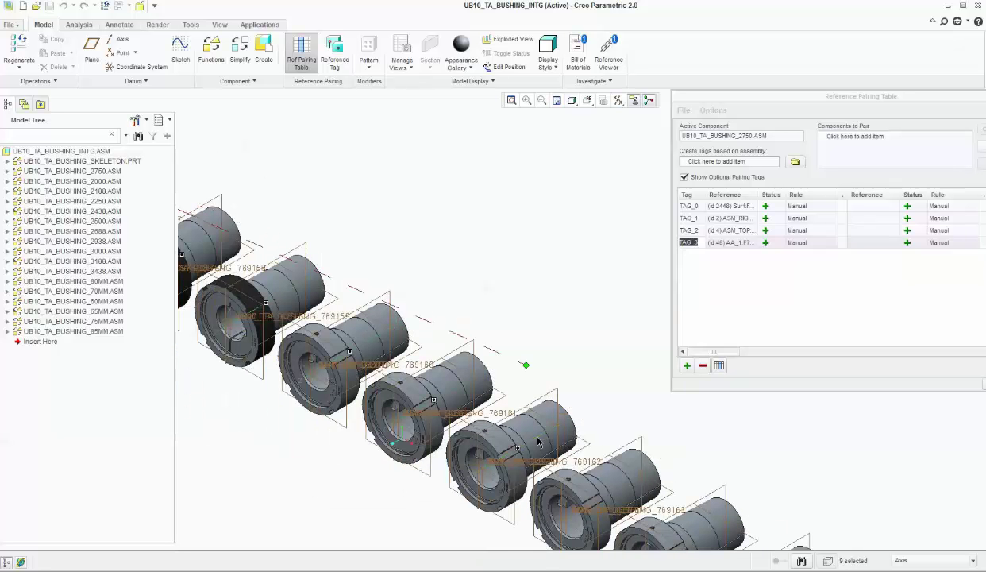
left_click(605, 474)
left_click(689, 524)
scroll(522, 471, "down", 3)
scroll(555, 483, "up", 4)
left_click(553, 459)
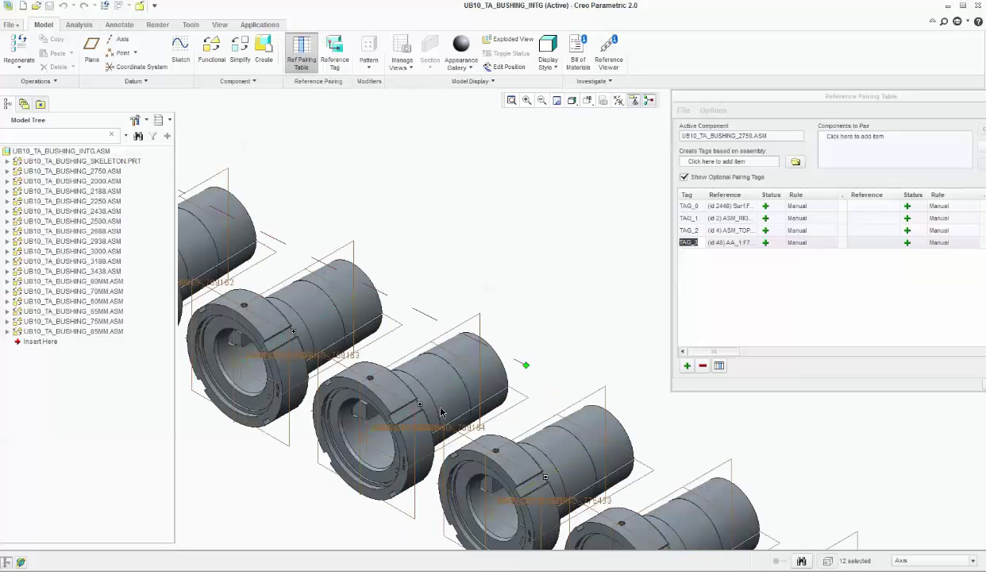
Complete TAG_3's reference selection with the centre axes of the last five bushings in the row
scroll(537, 442, "down", 3)
scroll(514, 454, "up", 3)
left_click(513, 454)
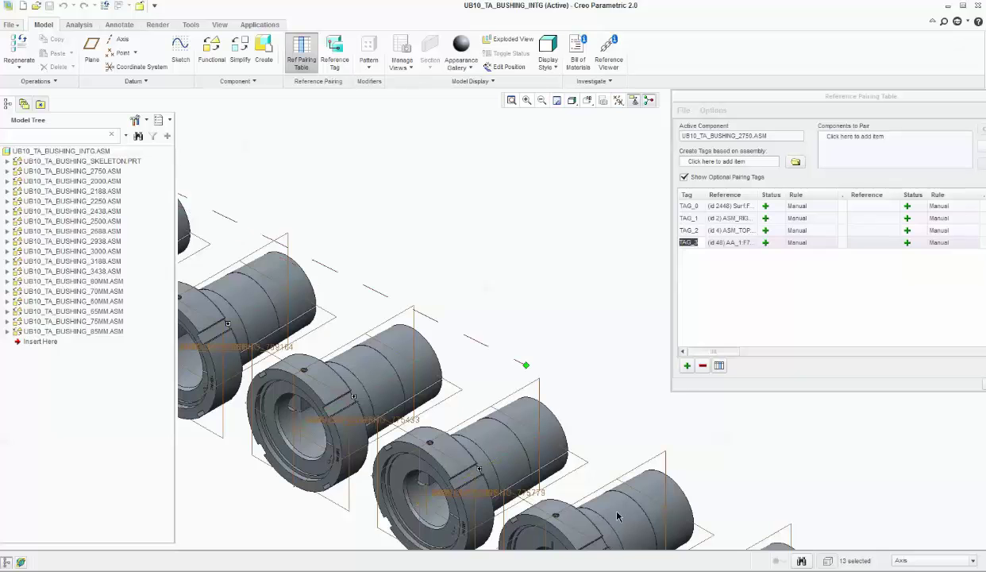
left_click(609, 511)
scroll(568, 486, "down", 3)
scroll(568, 486, "up", 3)
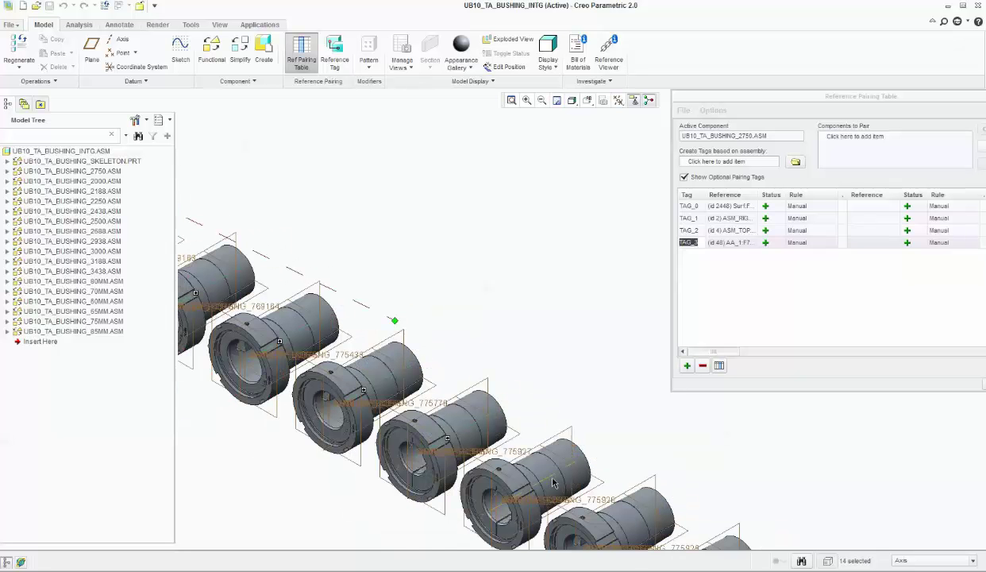
left_click(553, 477)
left_click(612, 514)
scroll(612, 515, "down", 3)
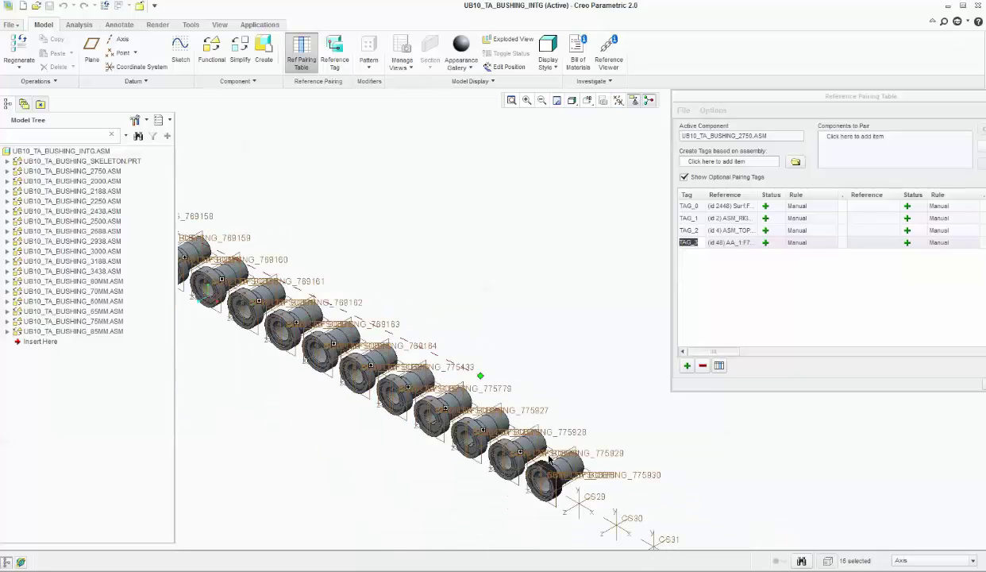
scroll(580, 481, "up", 3)
left_click(581, 482)
scroll(631, 493, "down", 5)
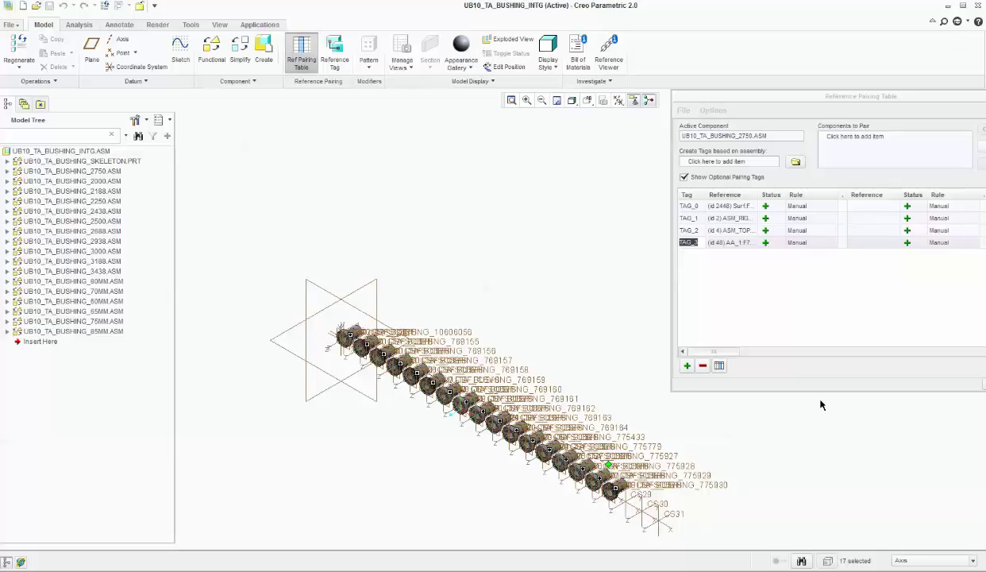
Accept the tags in the Reference Pairing Table and clear the selection of the bushing subassemblies
left_click_drag(766, 96, 628, 115)
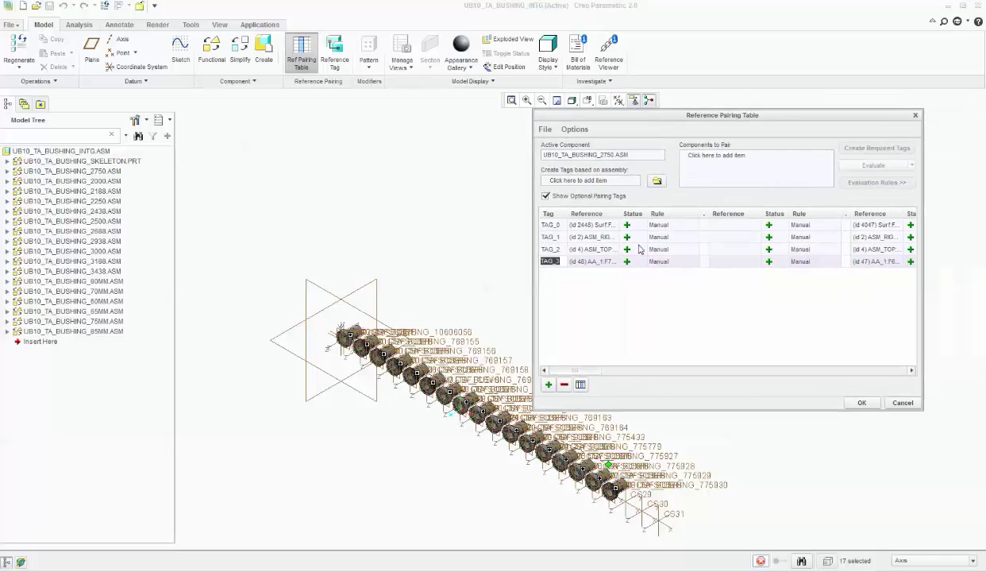
left_click(858, 404)
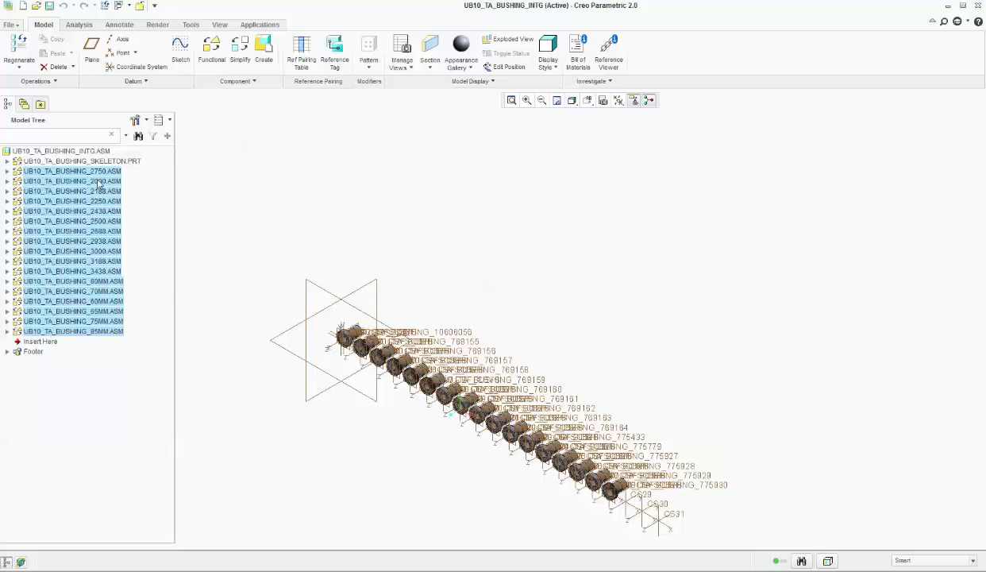
left_click(554, 305)
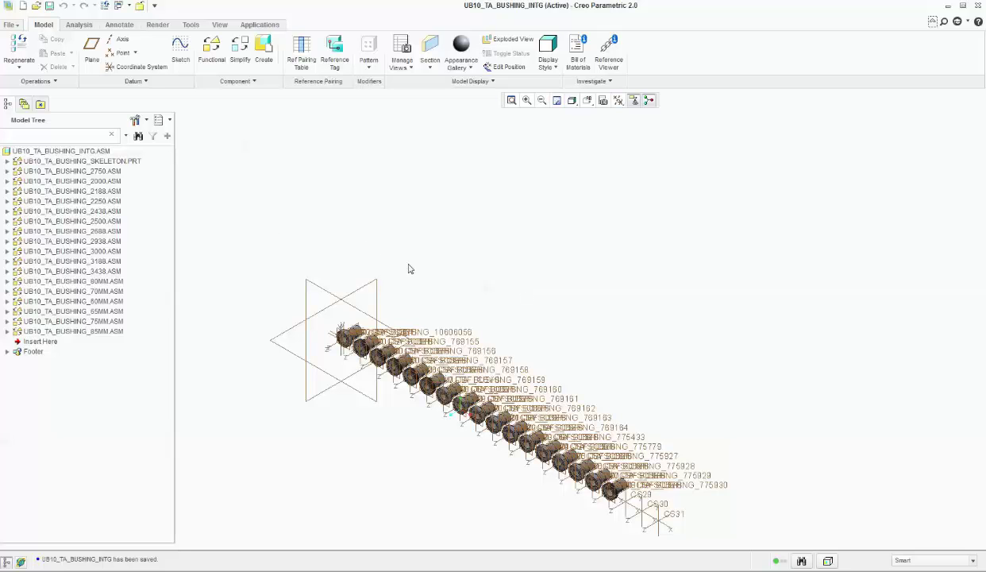
Save UB10_TA_BUSHING_INTG.ASM in its current igs folder
left_click(8, 25)
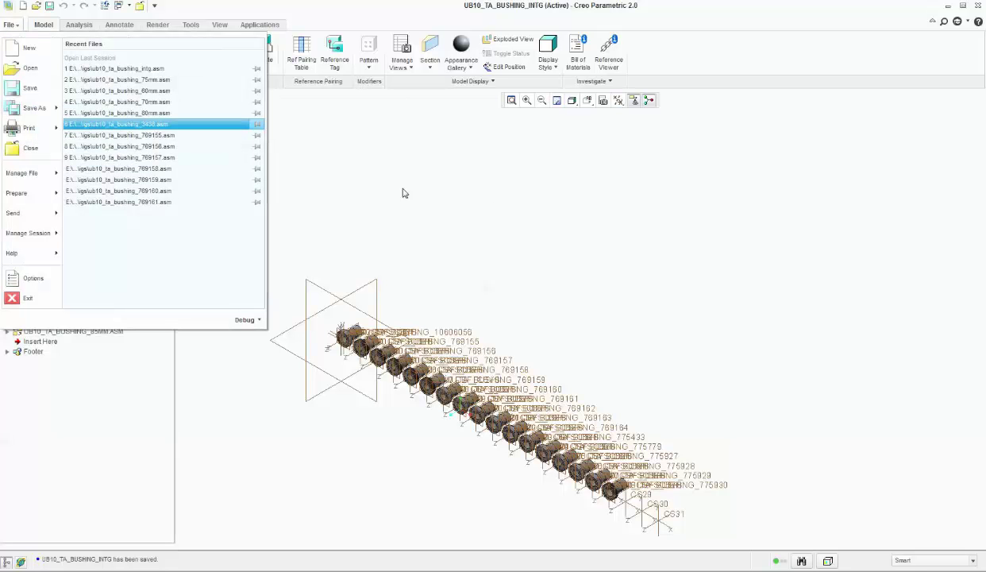
left_click(24, 87)
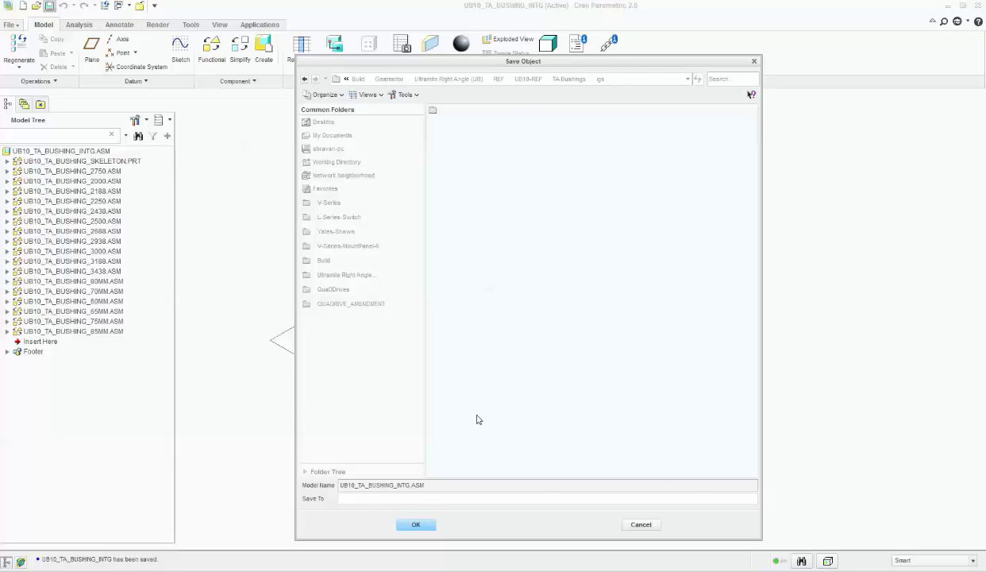
left_click(409, 522)
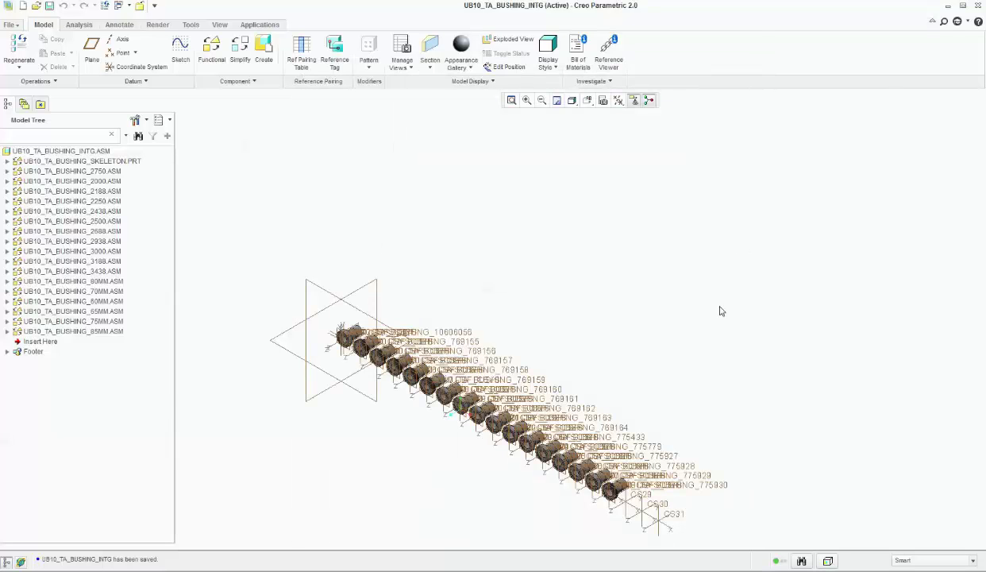
middle_click_drag(555, 317, 568, 357)
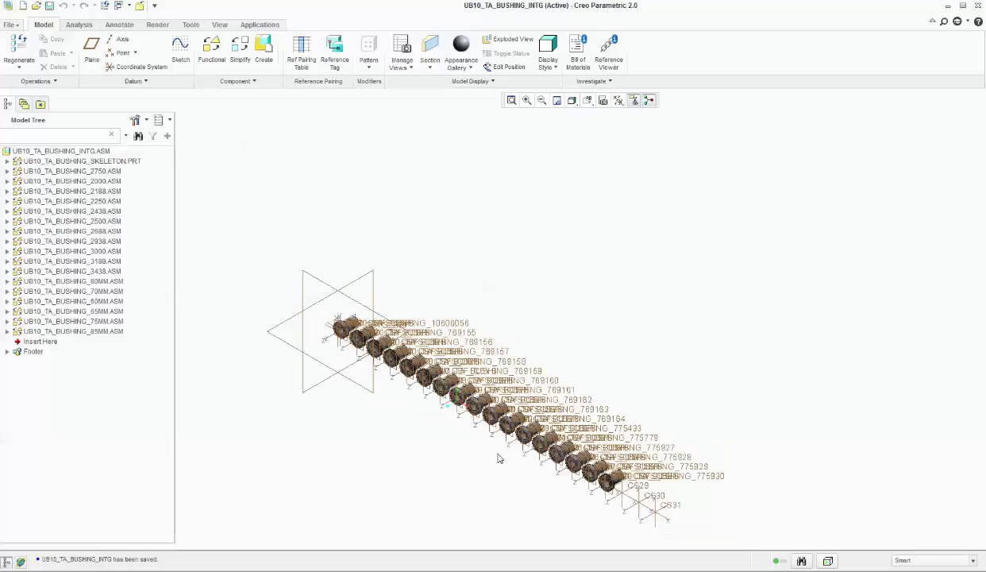
scroll(470, 486, "down", 2)
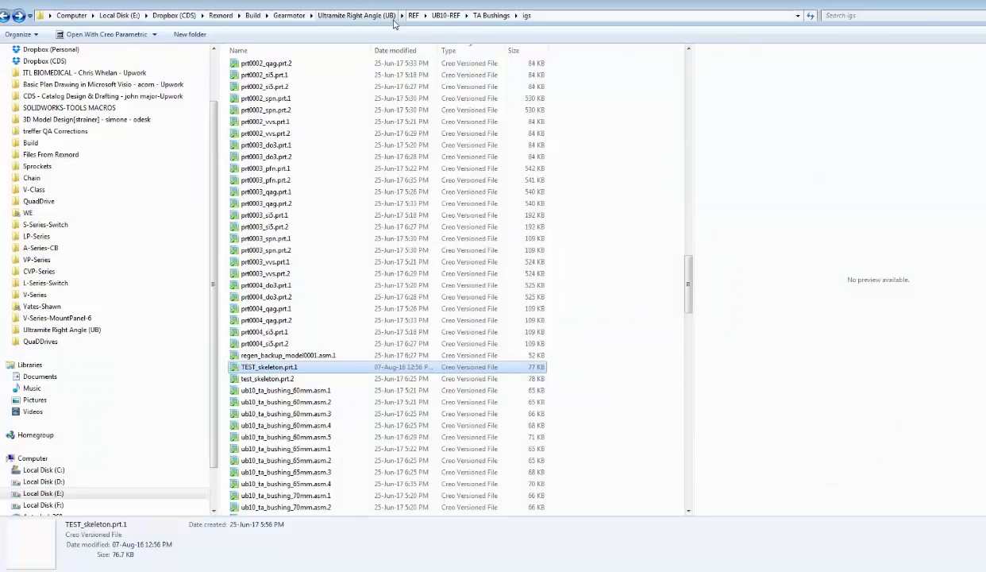
Browse to the WORKING folder of Ultramite Right Angle (UB) in Windows Explorer and view its files
left_click(357, 15)
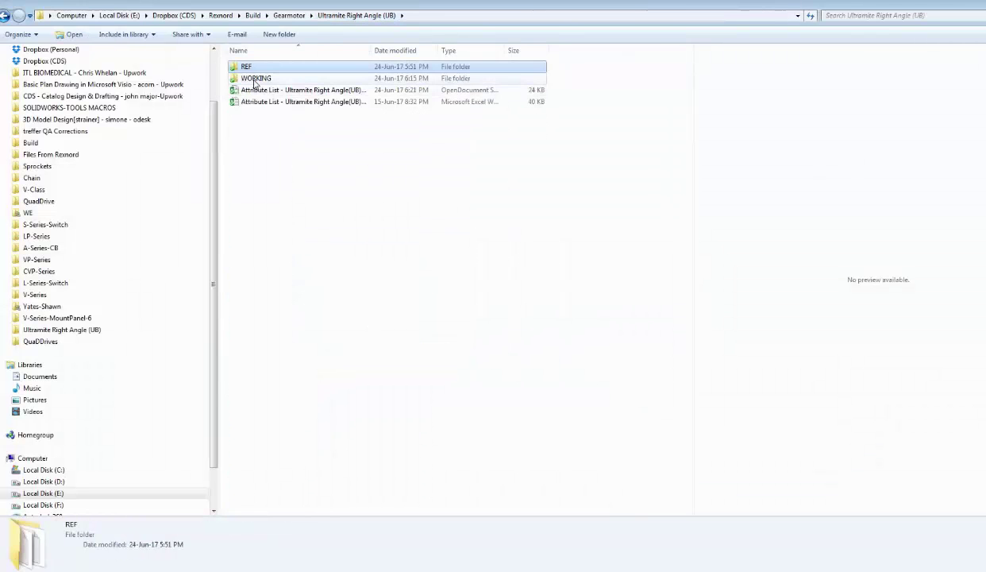
left_click(253, 79)
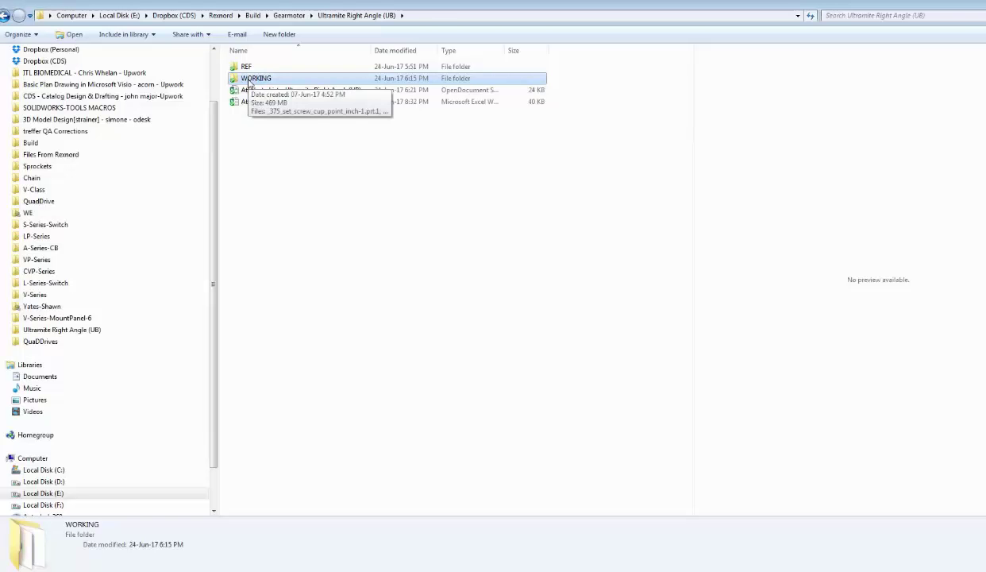
double_click(253, 79)
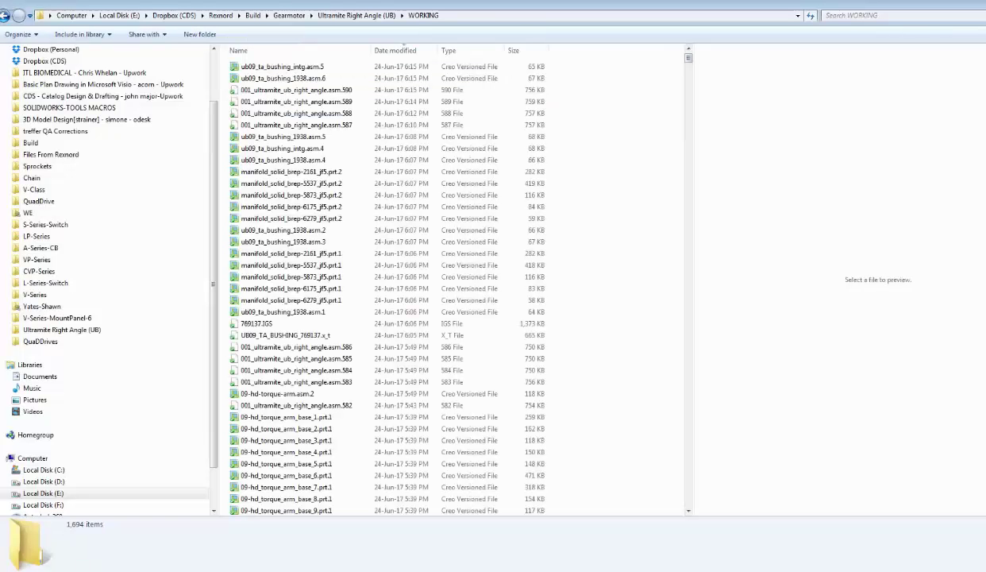
Switch back to Creo Parametric and set the working directory to the WORKING folder of Ultramite Right Angle (UB)
key("alt+Tab")
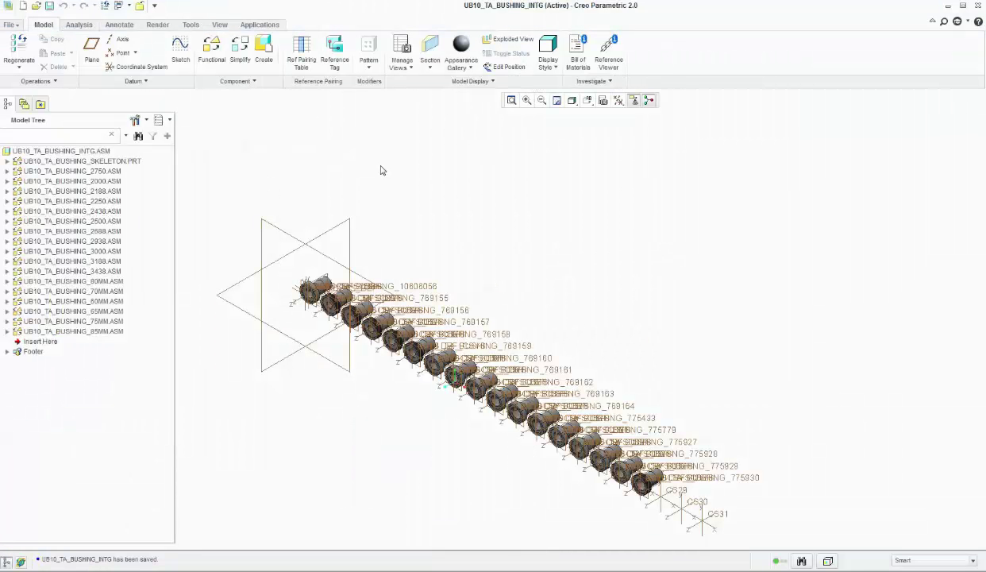
left_click(9, 26)
mouse_move(54, 232)
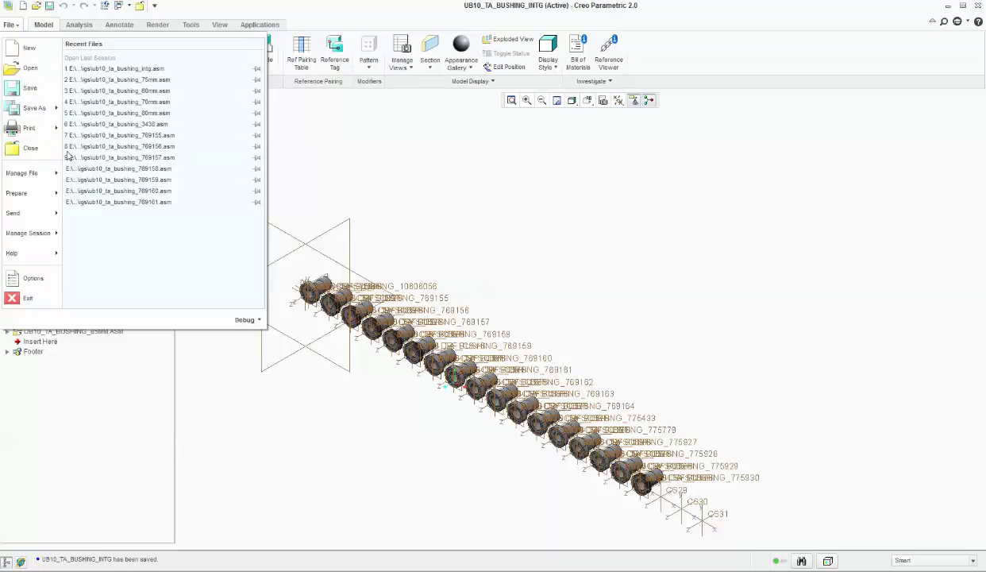
left_click(373, 165)
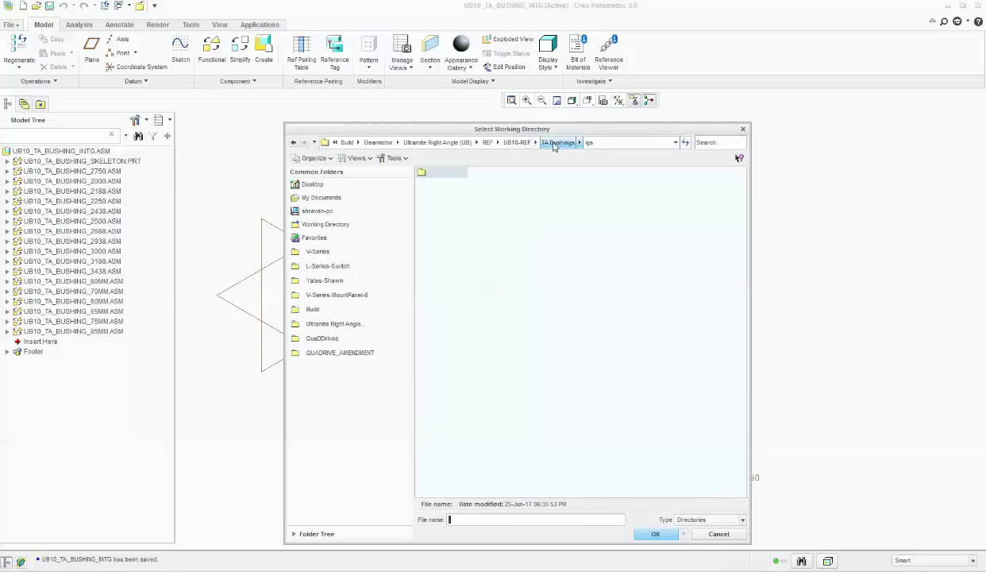
left_click(433, 142)
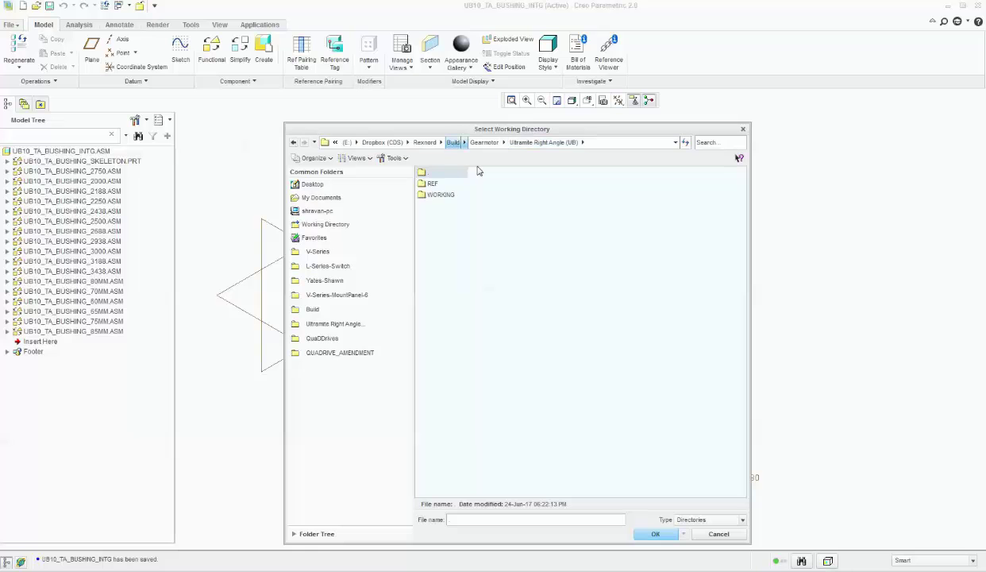
double_click(441, 195)
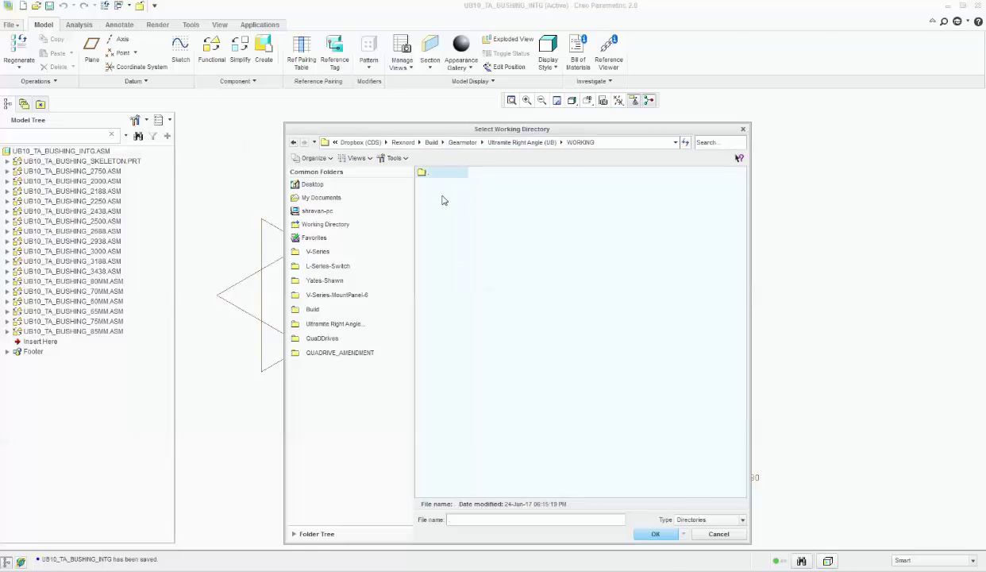
left_click(653, 534)
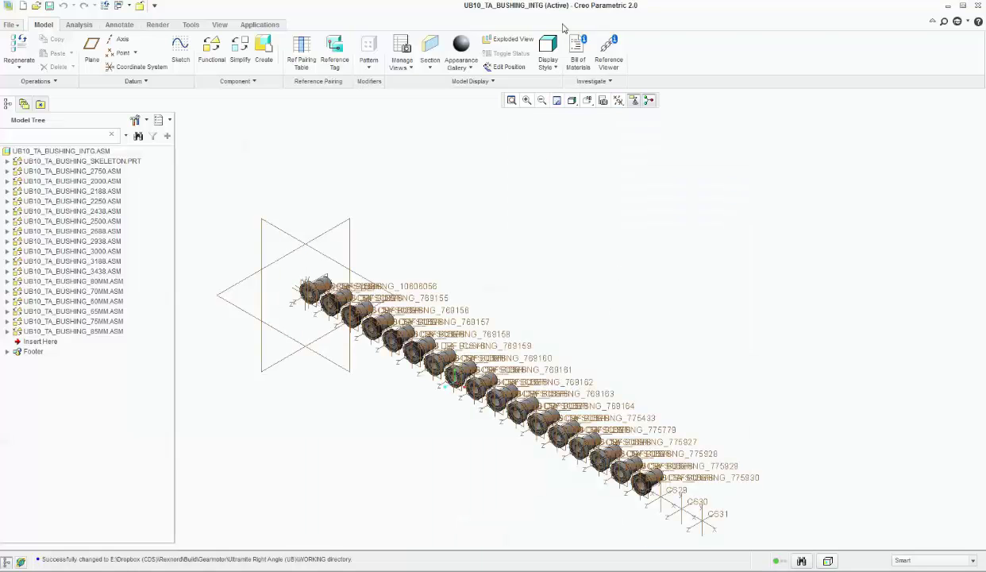
Save a backup of UB10_TA_BUSHING_INTG.ASM to the WORKING directory
left_click(10, 25)
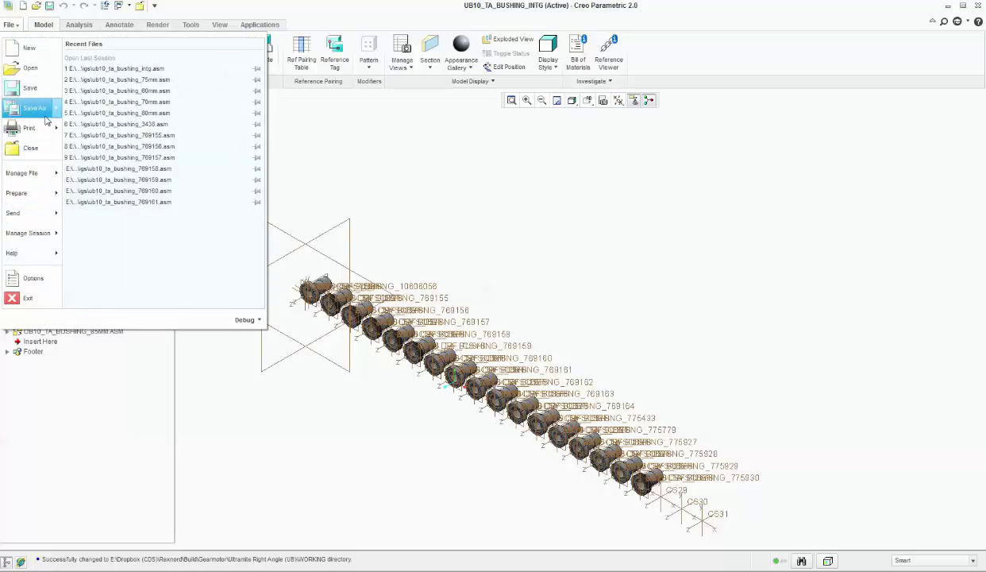
mouse_move(46, 119)
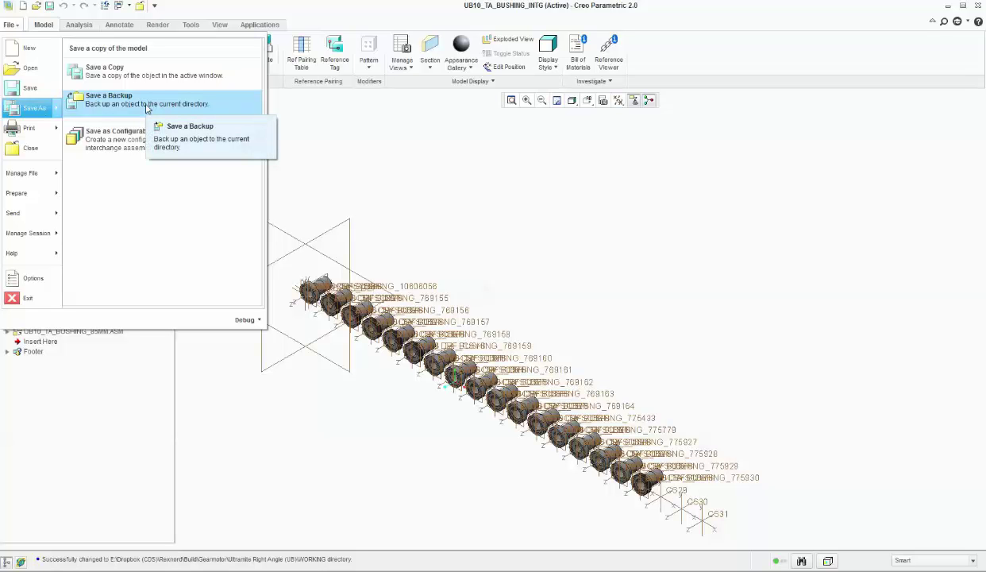
left_click(146, 107)
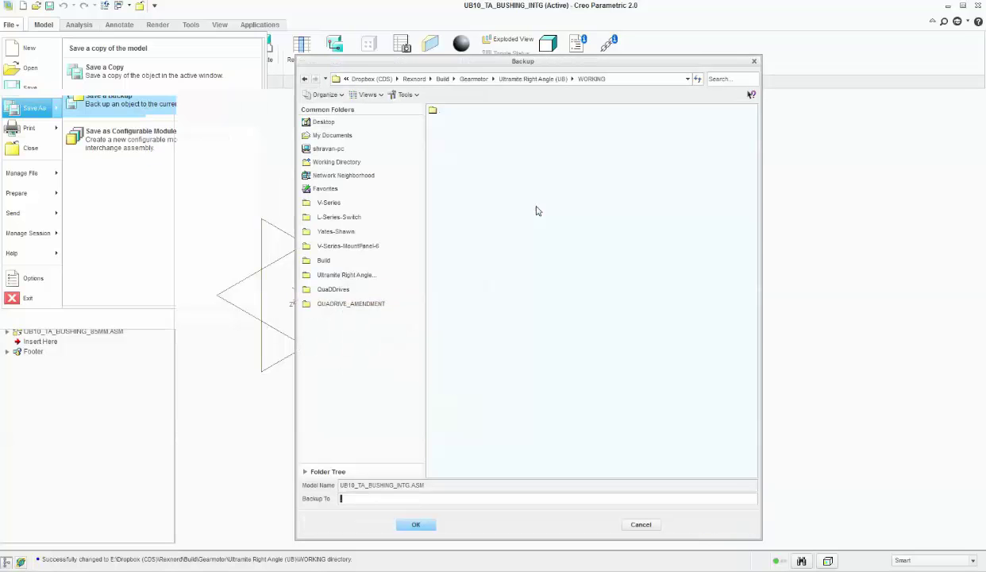
left_click(416, 523)
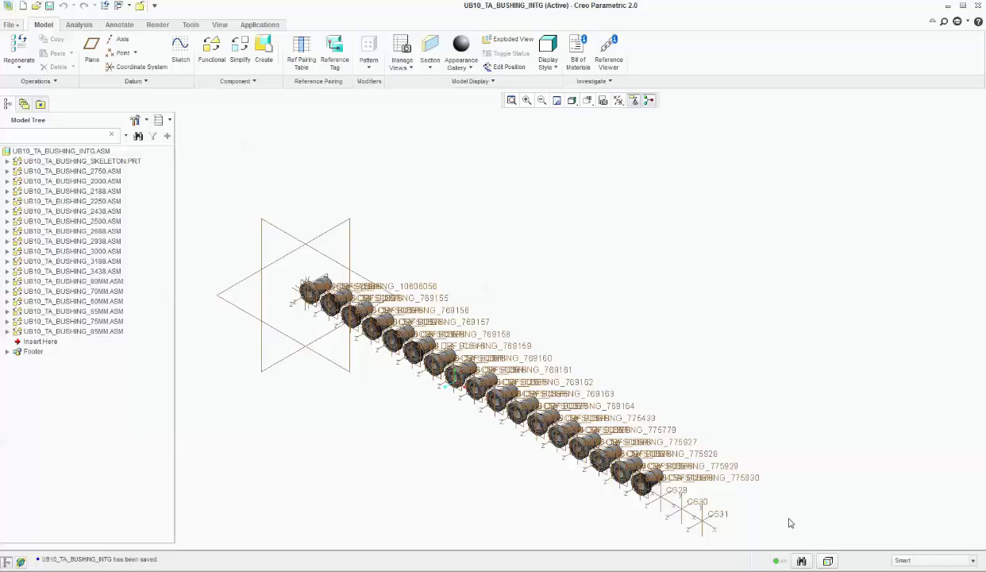
scroll(399, 439, "down", 3)
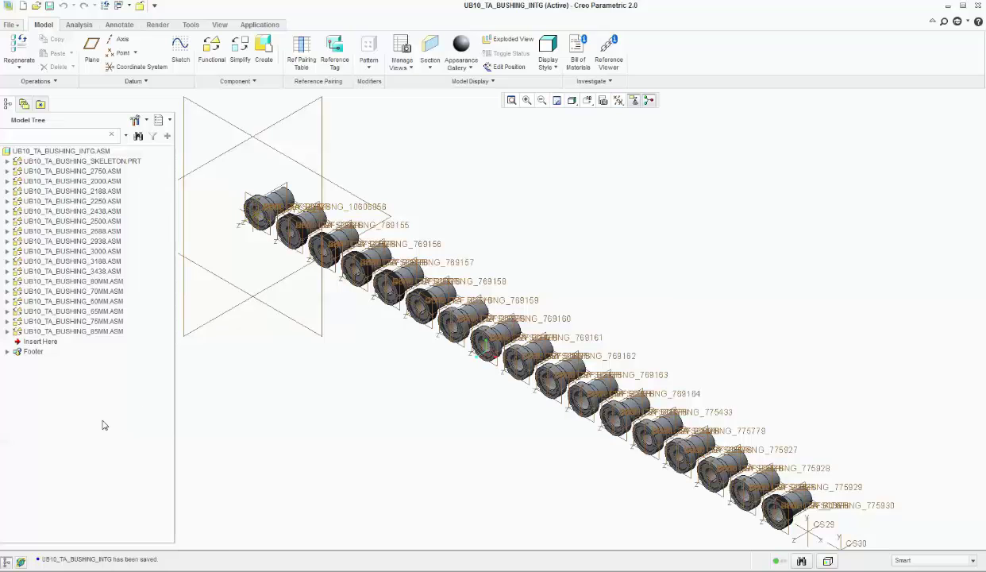
key("super")
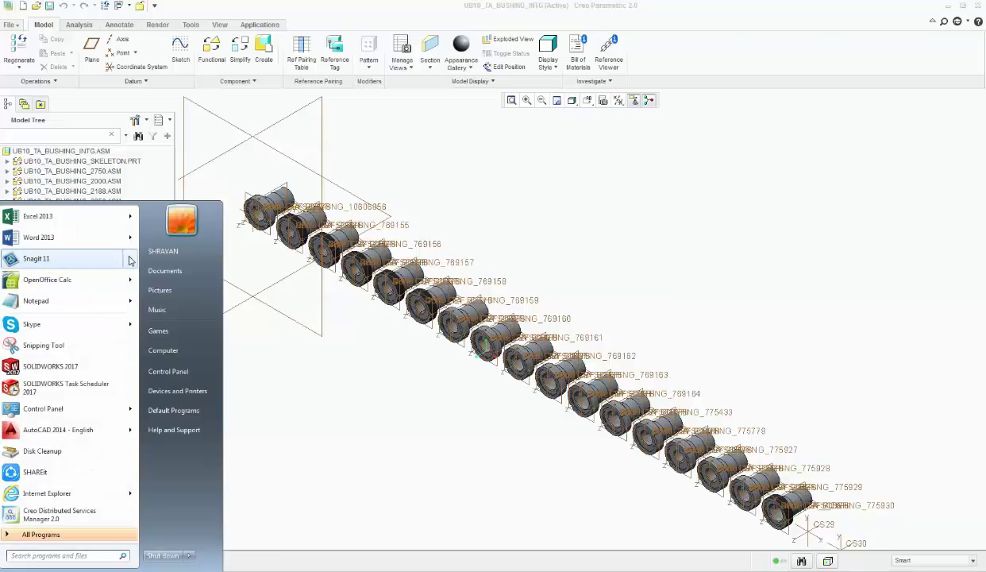
left_click(129, 261)
left_click(180, 238)
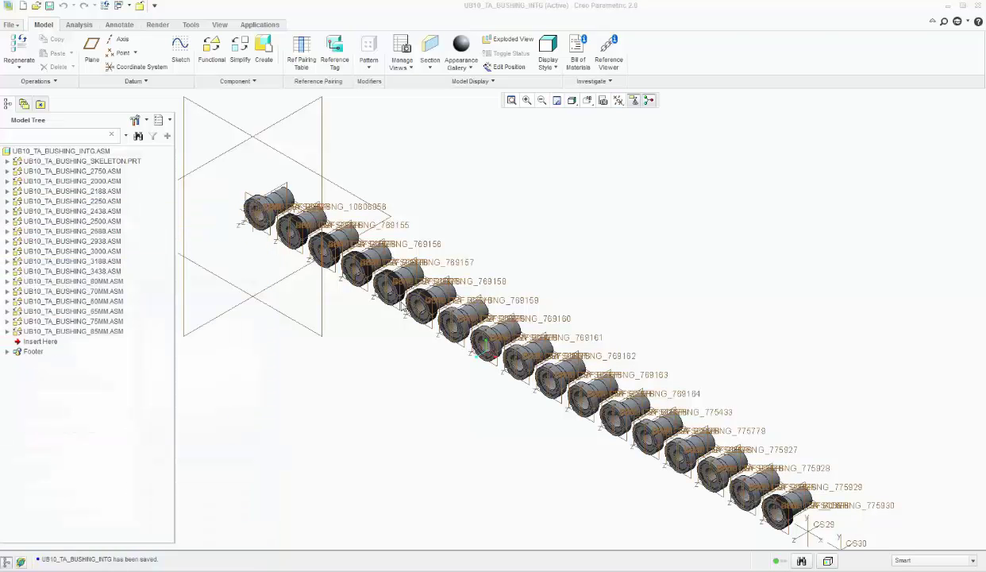